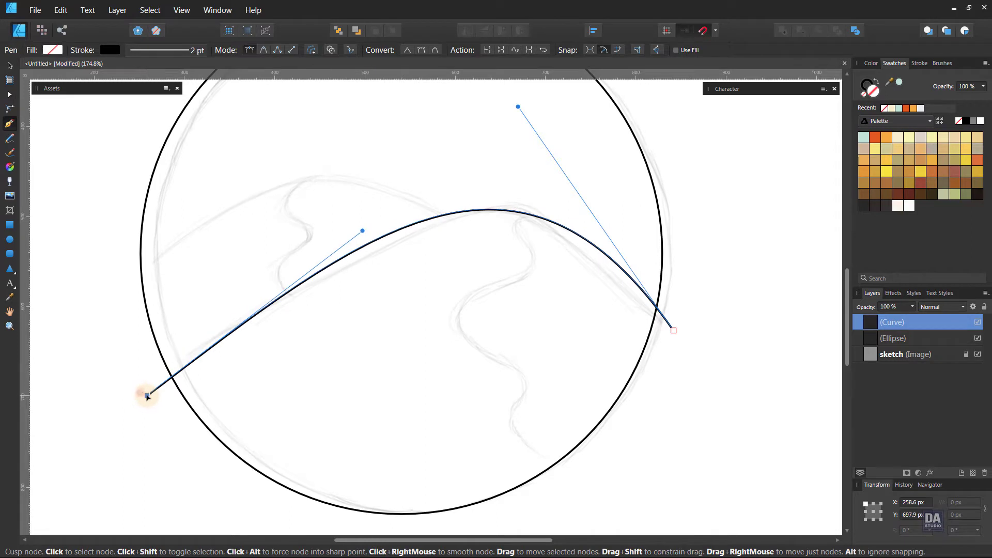
Add a node at the front dune's crest and adjust the curve's handles so its left slope follows the sketch.
scroll(343, 405, "down", 1)
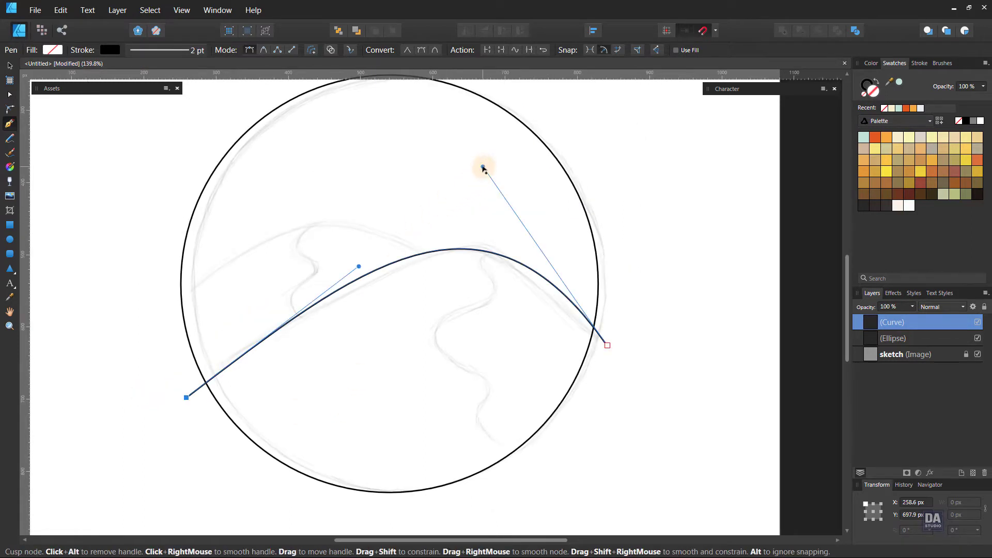
left_click_drag(483, 167, 502, 192)
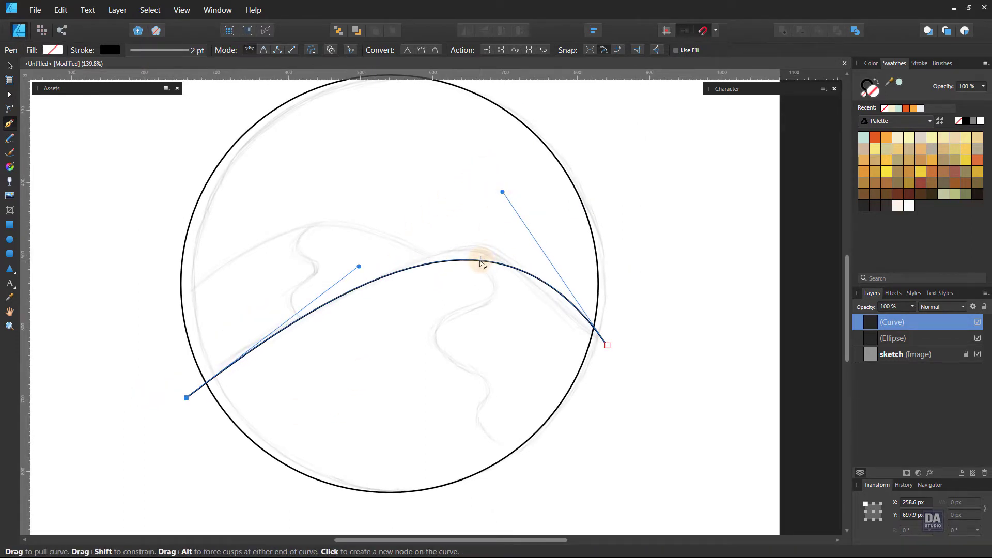
left_click(480, 260)
left_click_drag(480, 261, 483, 248)
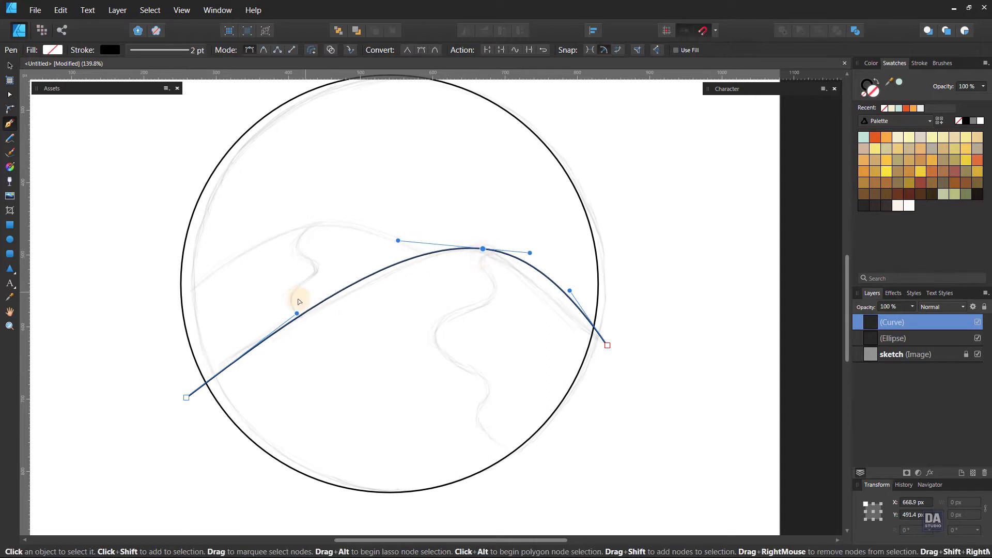
left_click_drag(297, 314, 289, 318)
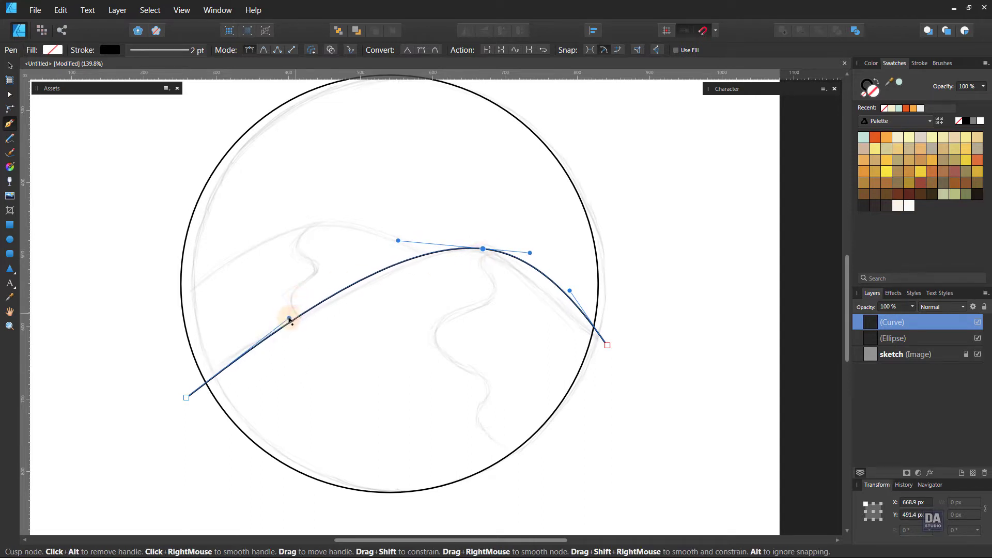
Reposition the front dune curve's right end node and adjust the right-slope and crest handles to match the sketch.
left_click_drag(608, 345, 611, 362)
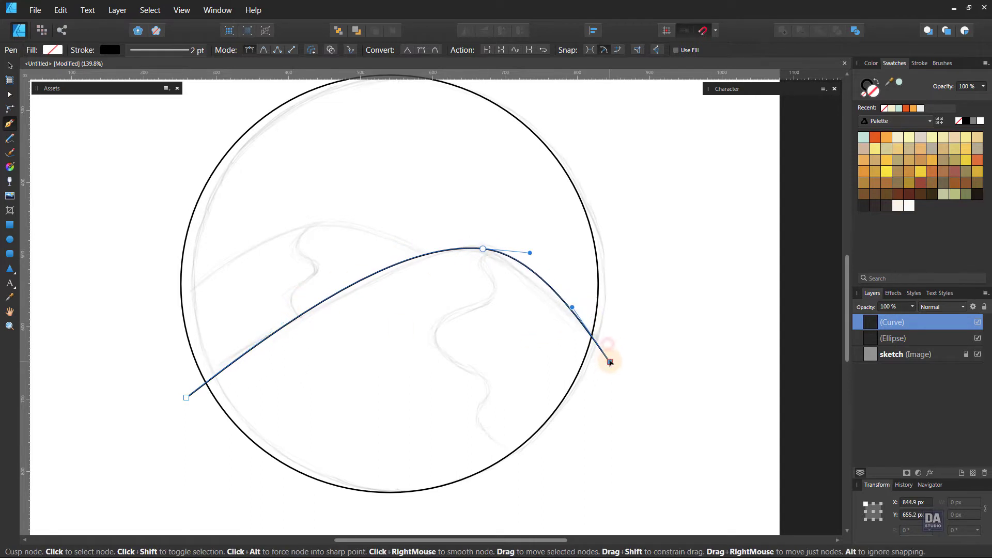
mouse_move(573, 308)
left_mouse_down()
mouse_move(595, 323)
mouse_move(578, 312)
left_mouse_up()
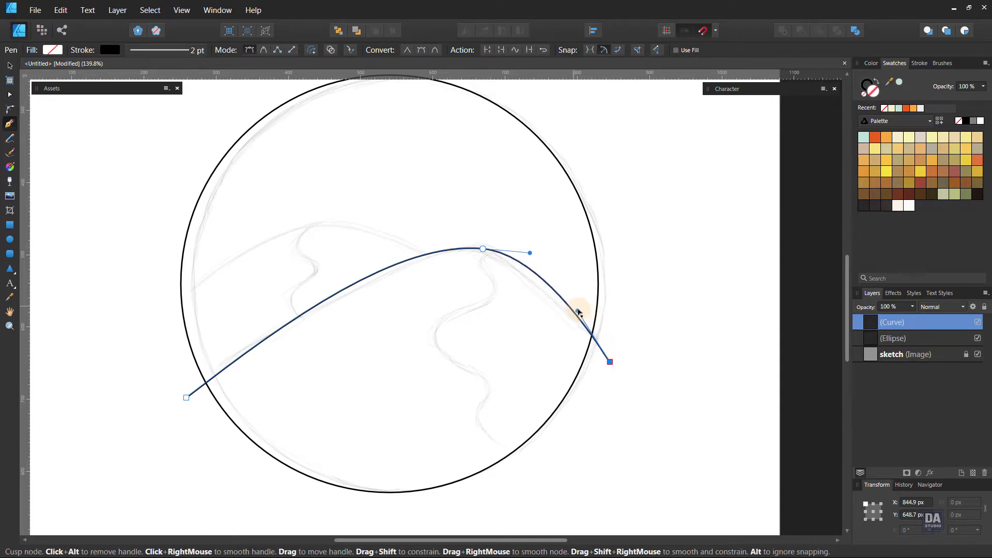
left_click_drag(611, 362, 614, 357)
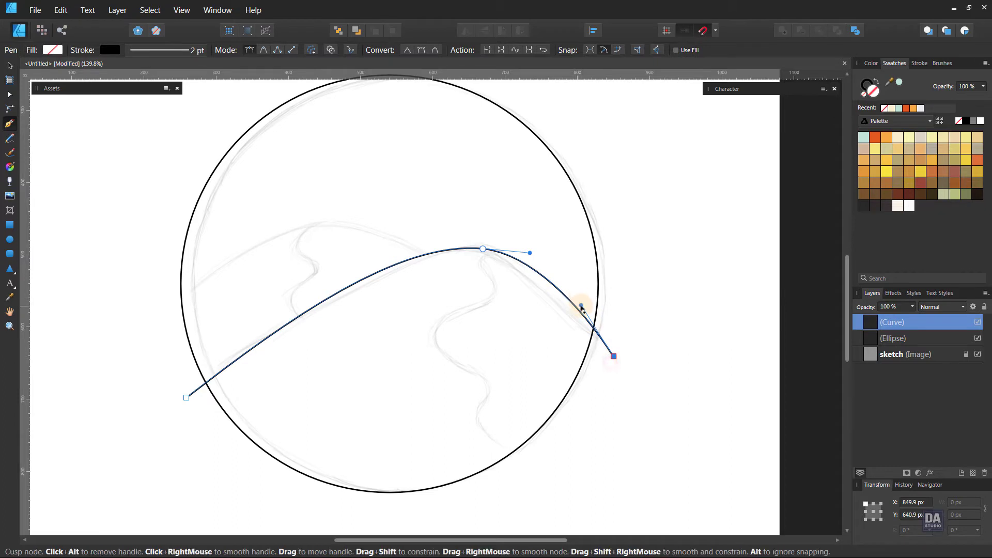
left_click_drag(581, 308, 572, 308)
left_click_drag(530, 253, 516, 253)
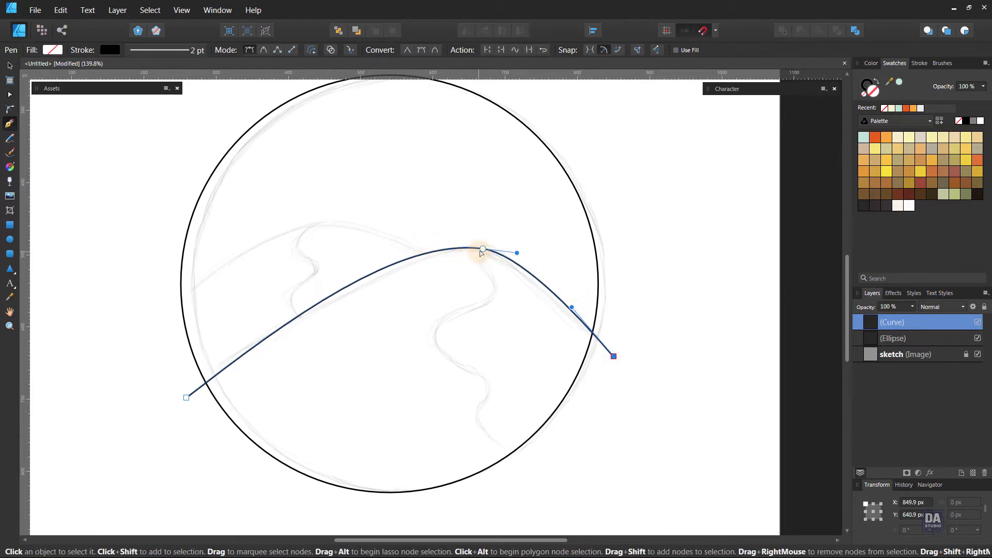
left_click(482, 252)
left_click_drag(398, 235, 409, 243)
Close the front dune shape below the circle, bow its two lower edges outward, and clip it inside the ellipse.
left_click(615, 357)
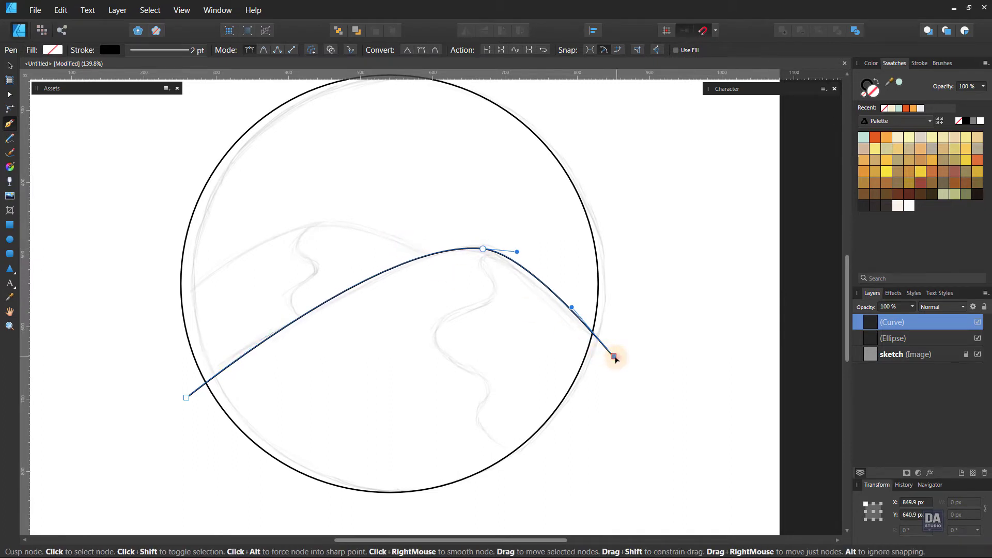
left_click(390, 522)
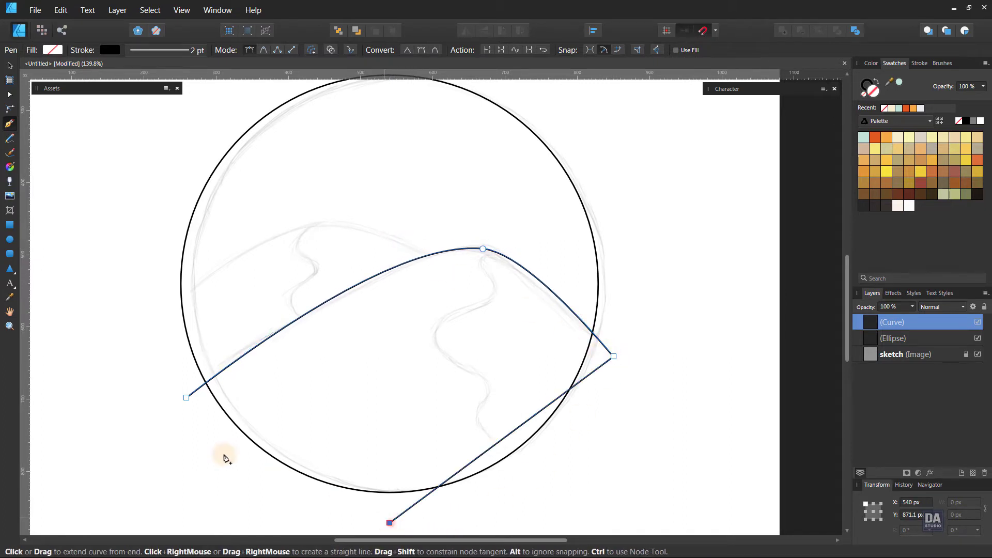
left_click(186, 397)
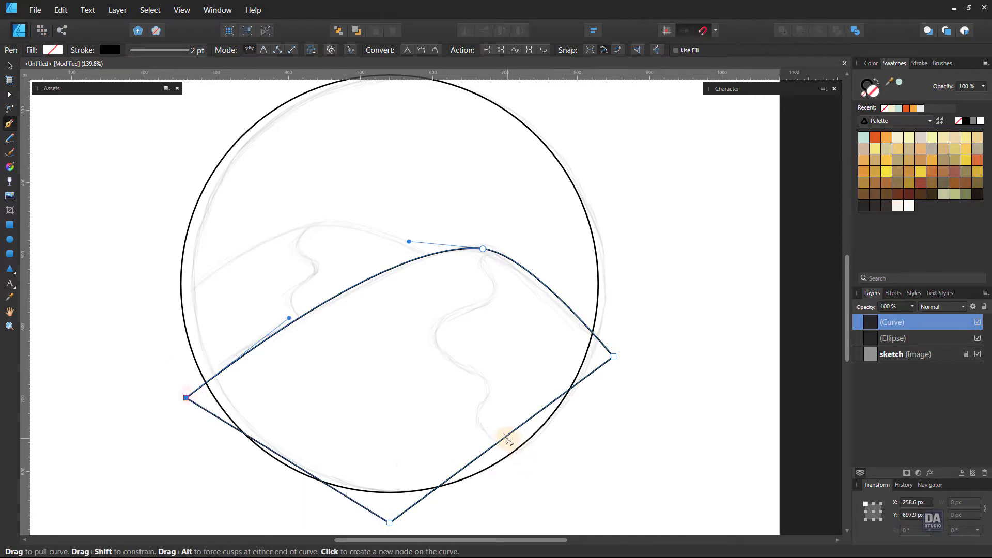
left_click_drag(506, 440, 548, 481)
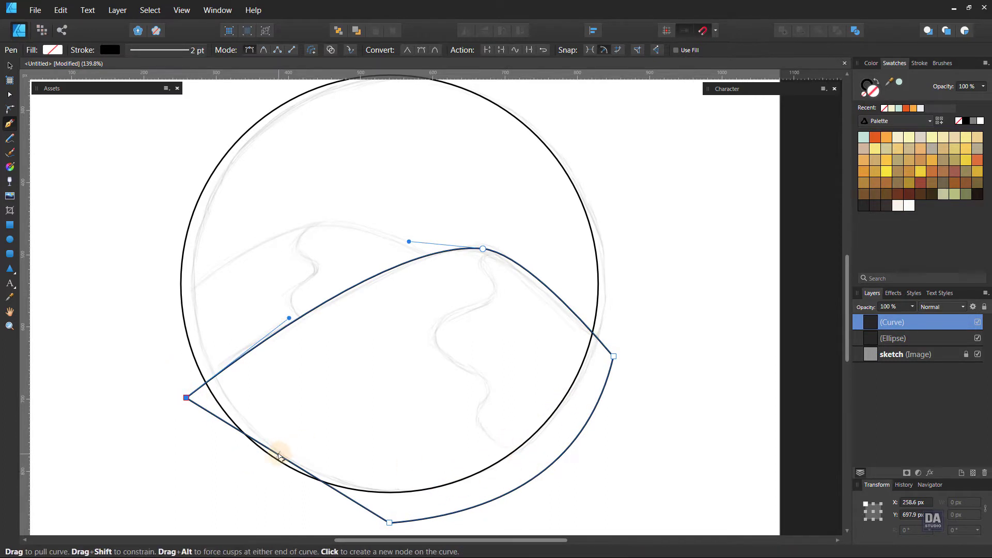
mouse_move(279, 456)
left_mouse_down()
mouse_move(250, 469)
mouse_move(266, 468)
left_mouse_up()
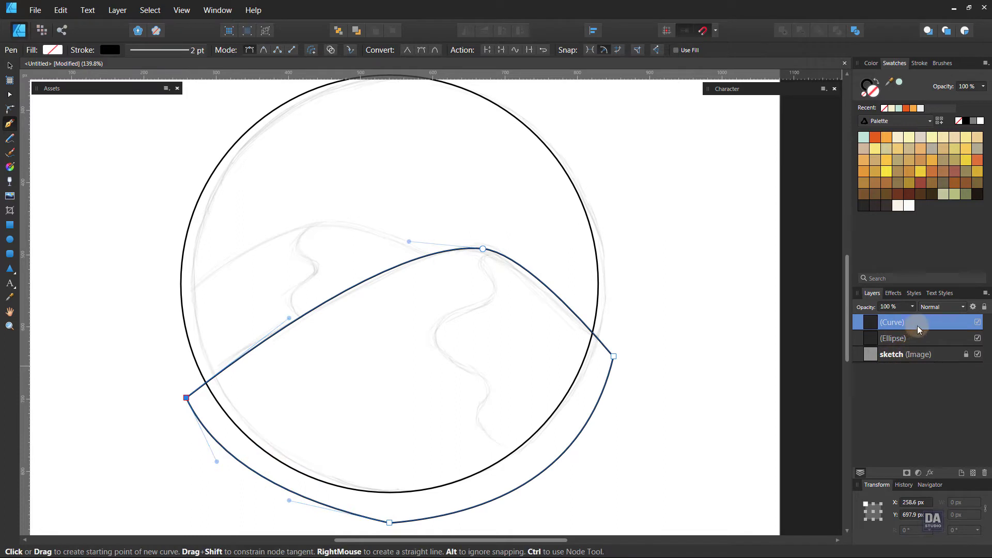
left_click_drag(918, 329, 918, 338)
Enable Rubber Band Mode for the Pen tool and trace the winding ridge from the front dune's crest past the circle's lower-right edge.
scroll(693, 364, "up", 1)
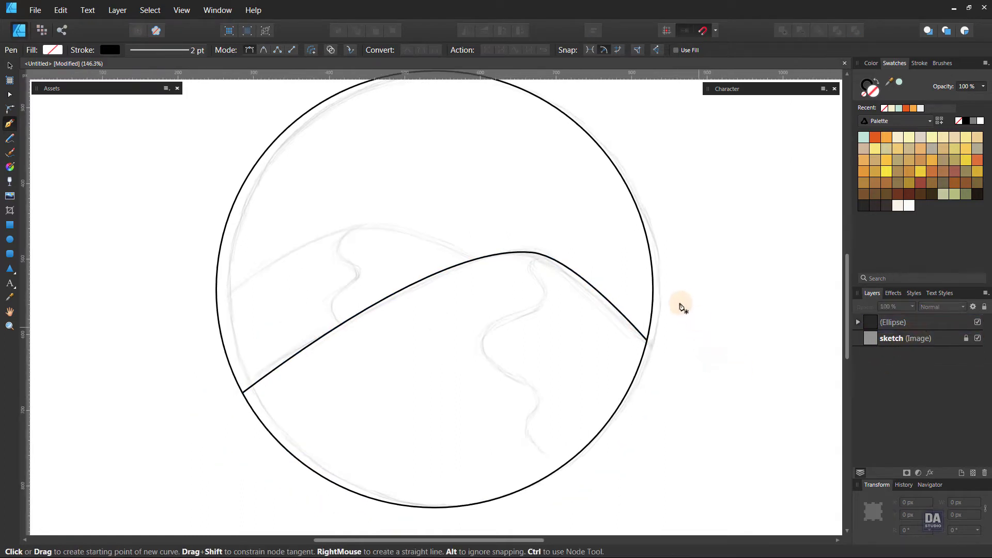
left_click(352, 51)
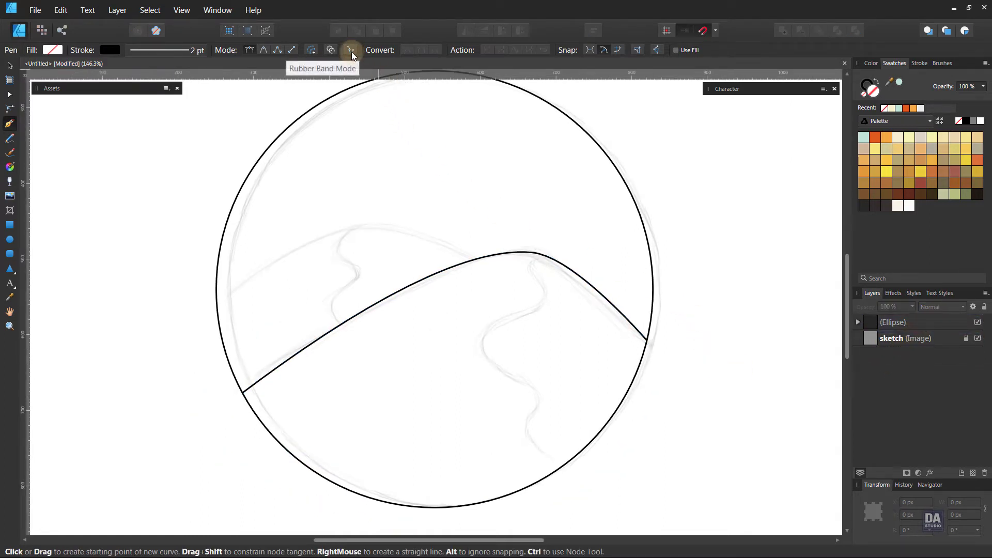
left_click(556, 247)
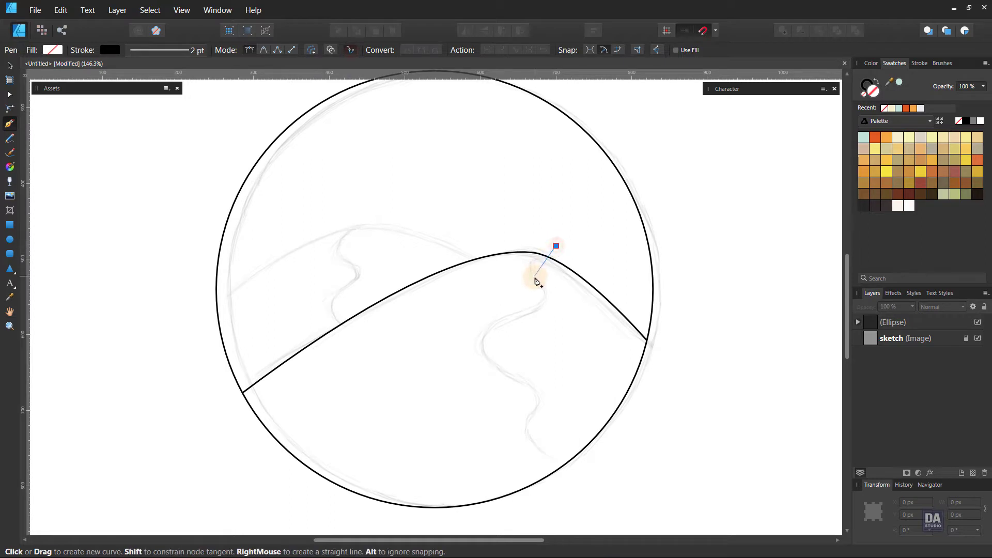
left_click_drag(537, 279, 494, 324)
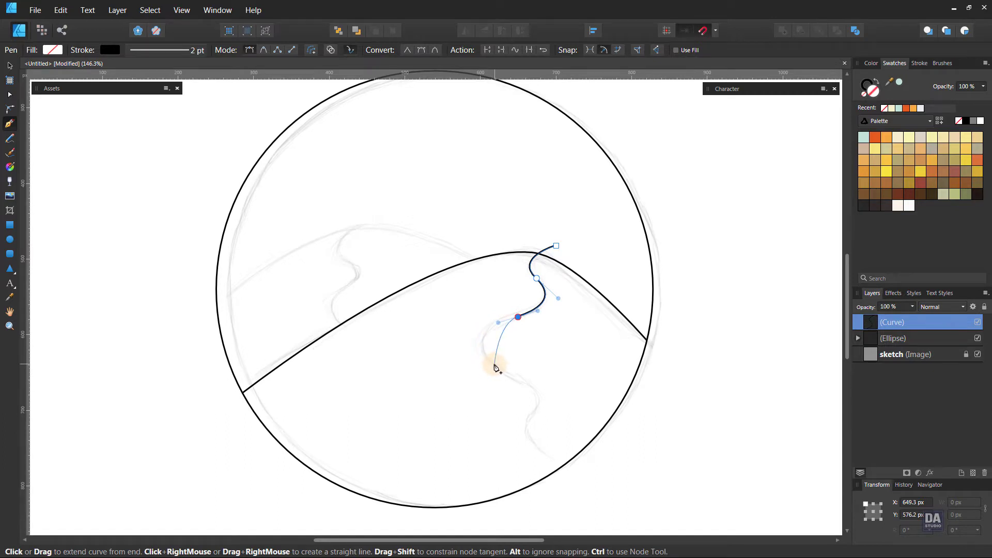
left_click_drag(495, 365, 522, 433)
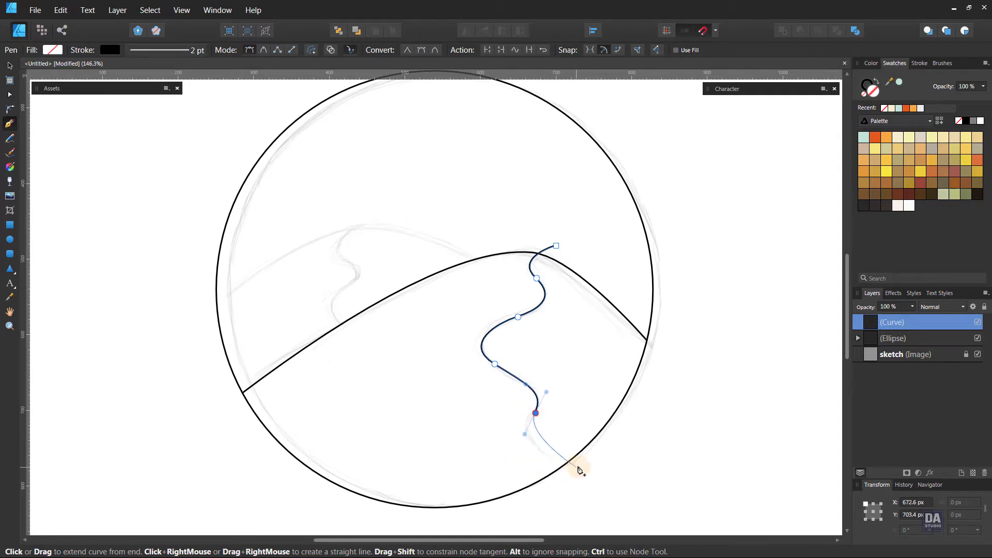
left_click_drag(583, 464, 649, 473)
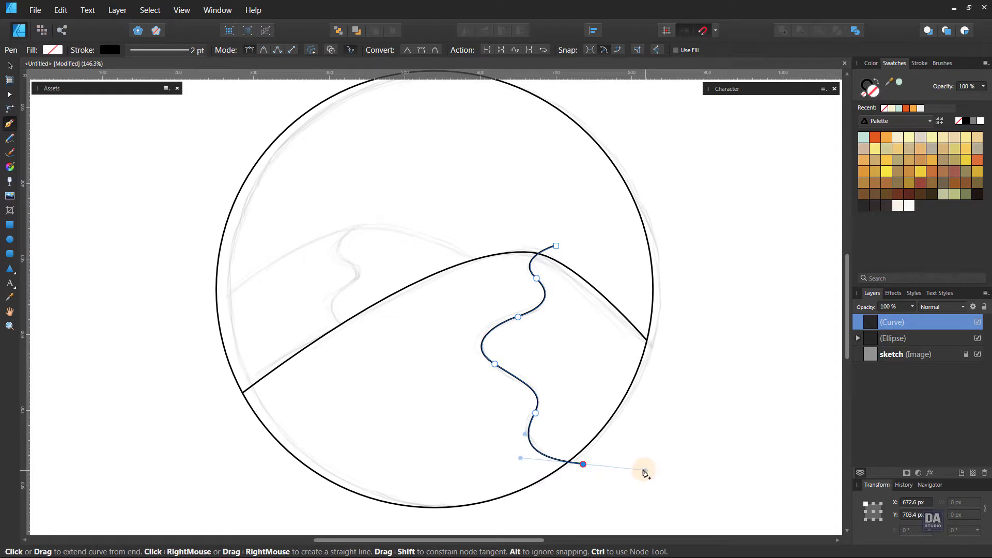
Close the ridge shape around the outside of the circle's right edge and clip it inside the front dune curve.
left_click(583, 465)
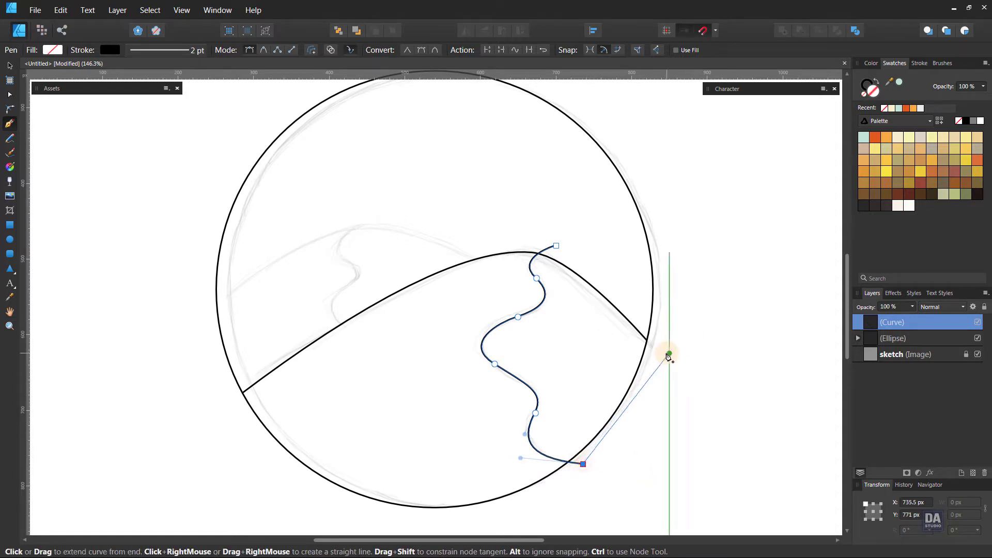
left_click_drag(681, 344, 684, 278)
left_click(681, 342)
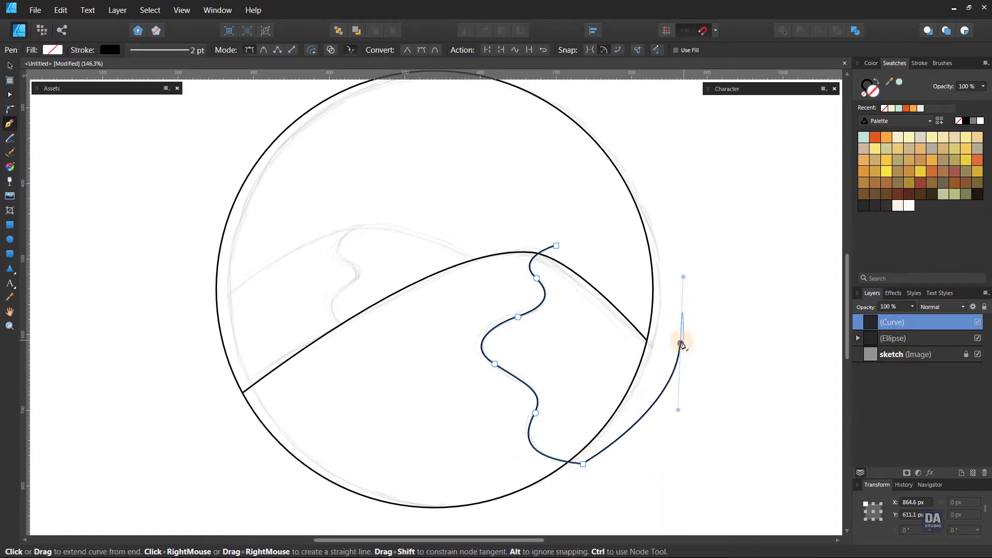
left_click(557, 246)
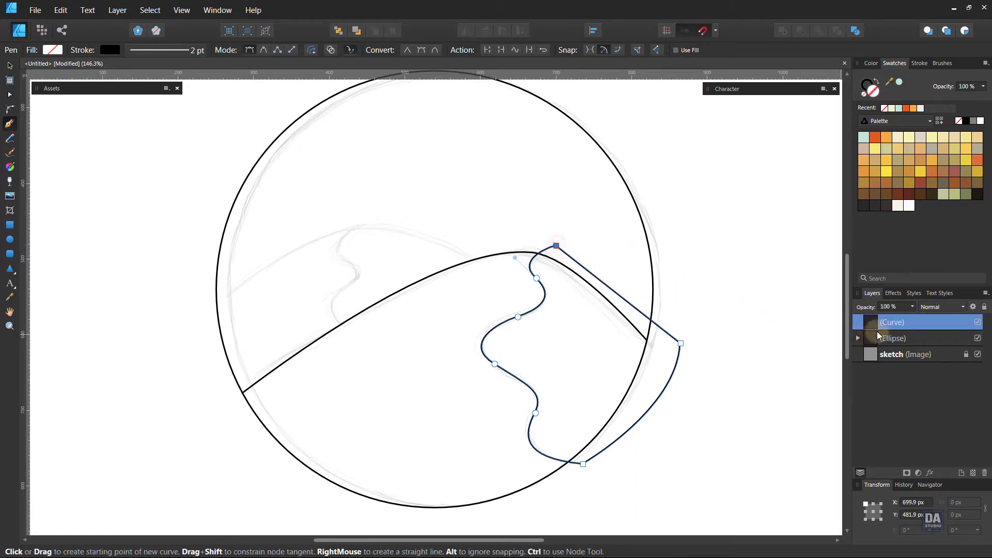
left_click_drag(905, 325, 906, 346)
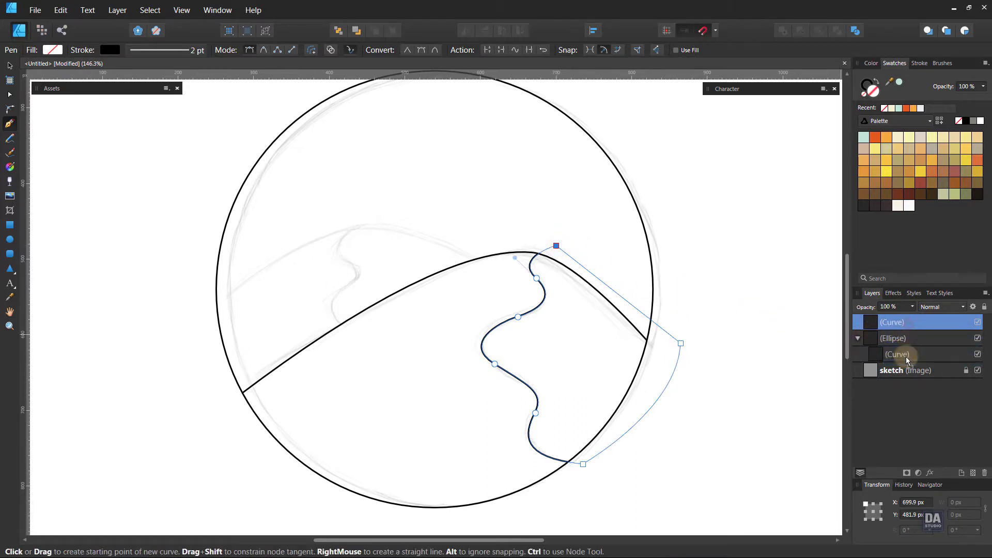
left_click(707, 357)
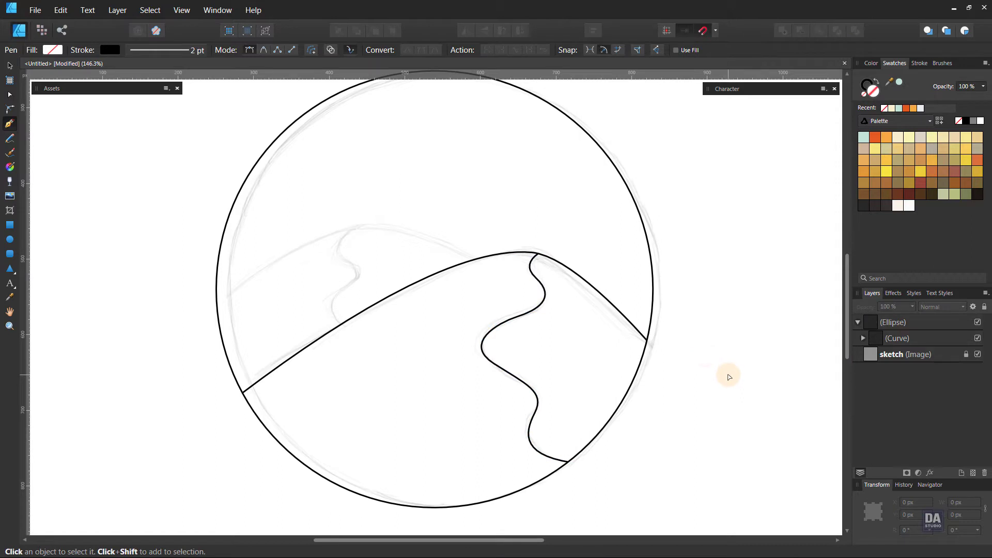
Trace the back dune's crest from outside the circle's left edge to behind the front dune, adjusting its nodes and handles to the sketch.
left_click(190, 317)
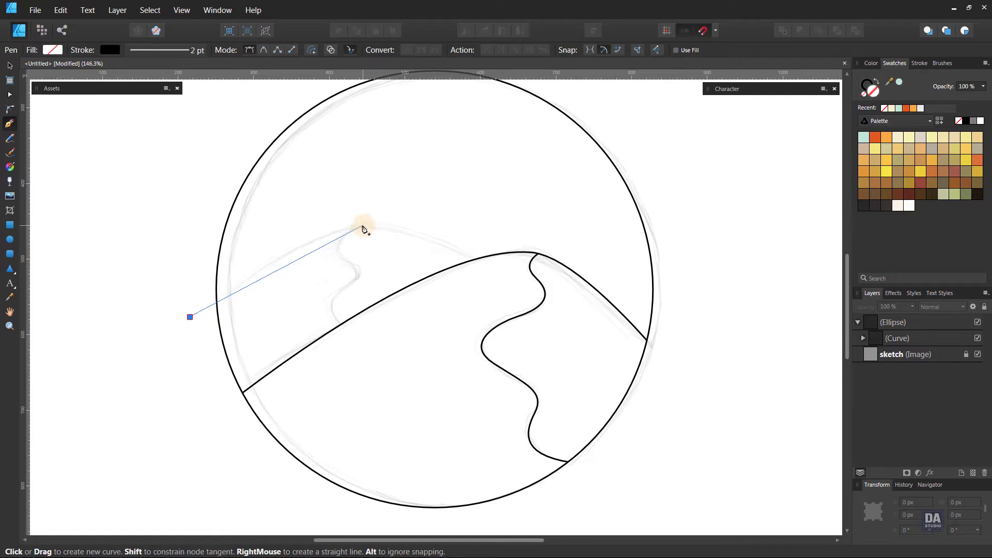
left_click_drag(358, 228, 425, 211)
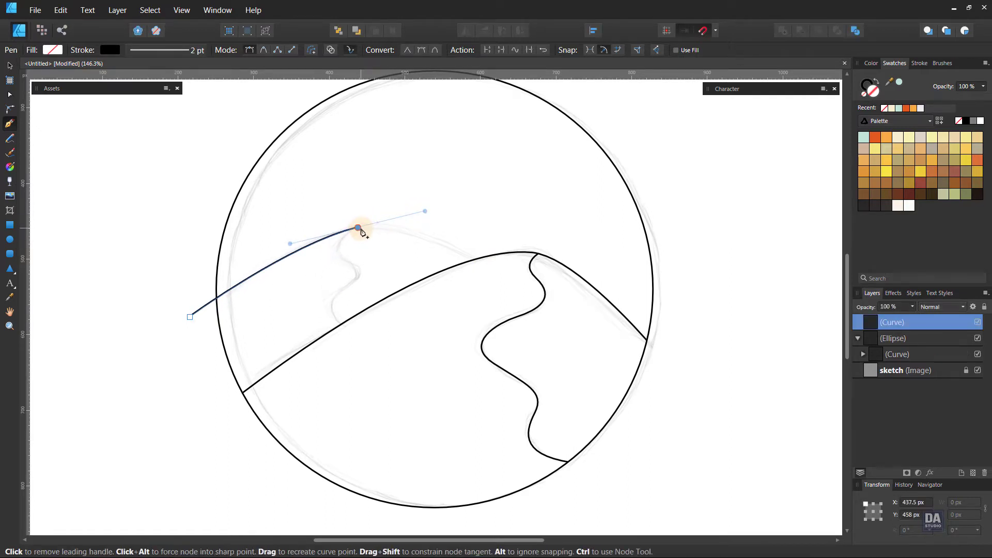
left_click(498, 269)
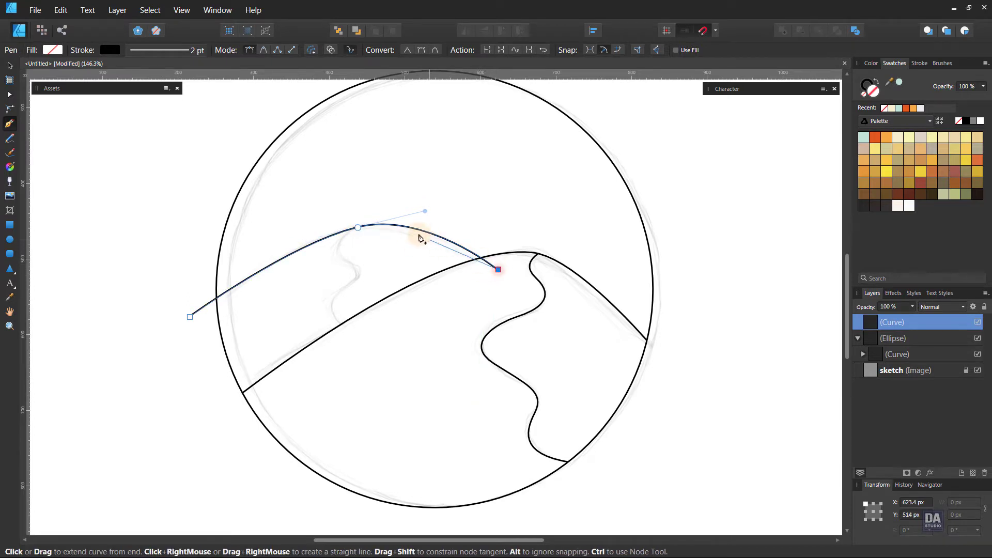
left_click_drag(425, 211, 422, 219)
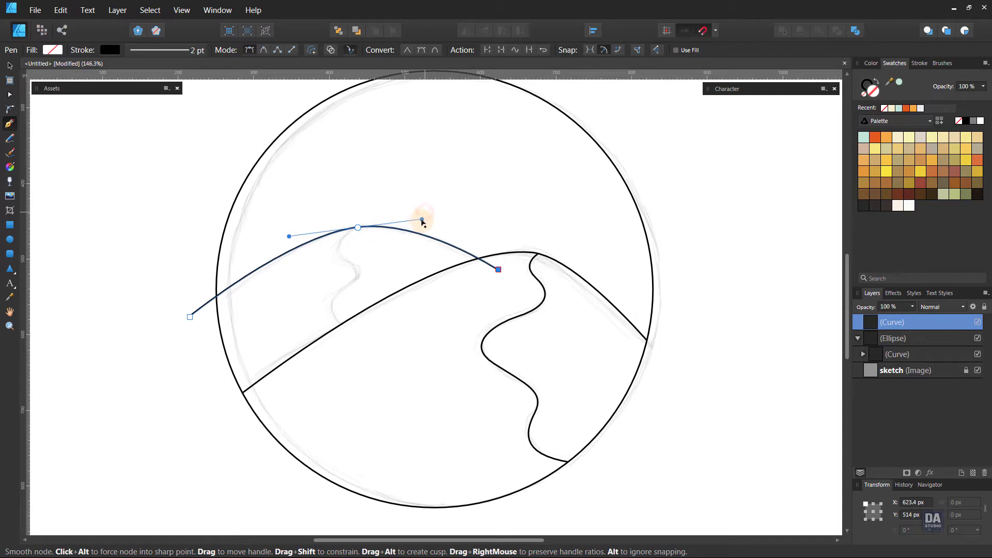
left_click_drag(191, 319, 195, 323)
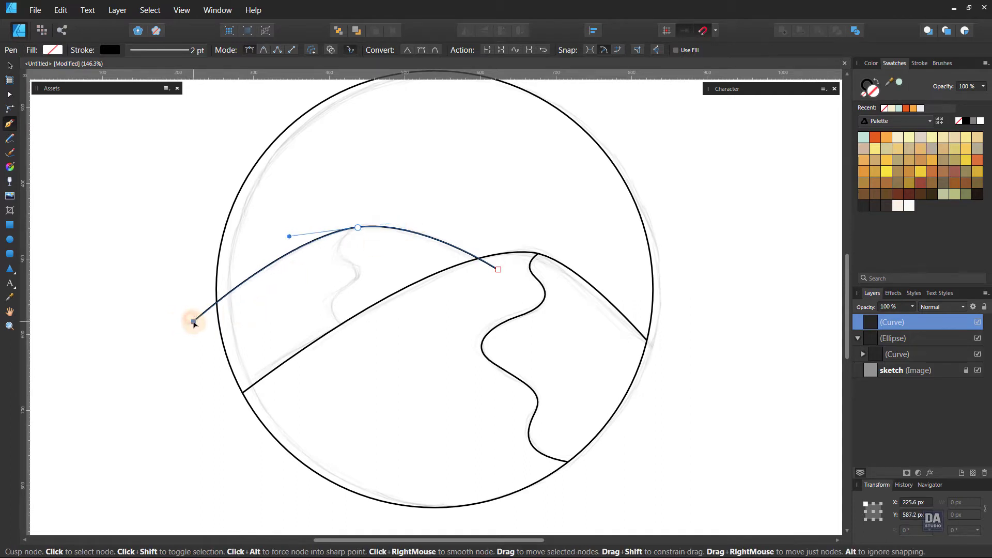
left_click_drag(287, 236, 280, 237)
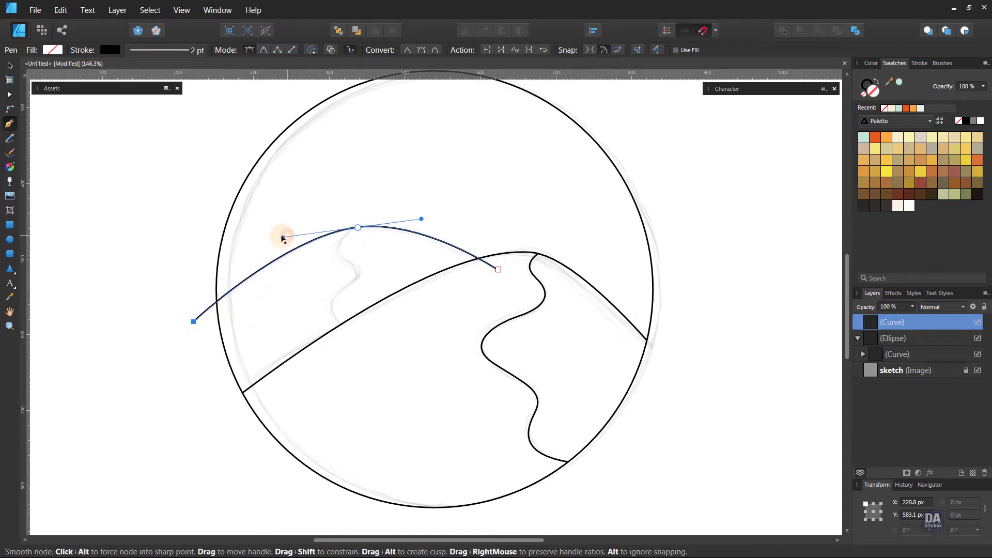
Close the back dune shape through the front dune area and clip it inside the ellipse beneath the front dune.
left_click(195, 323)
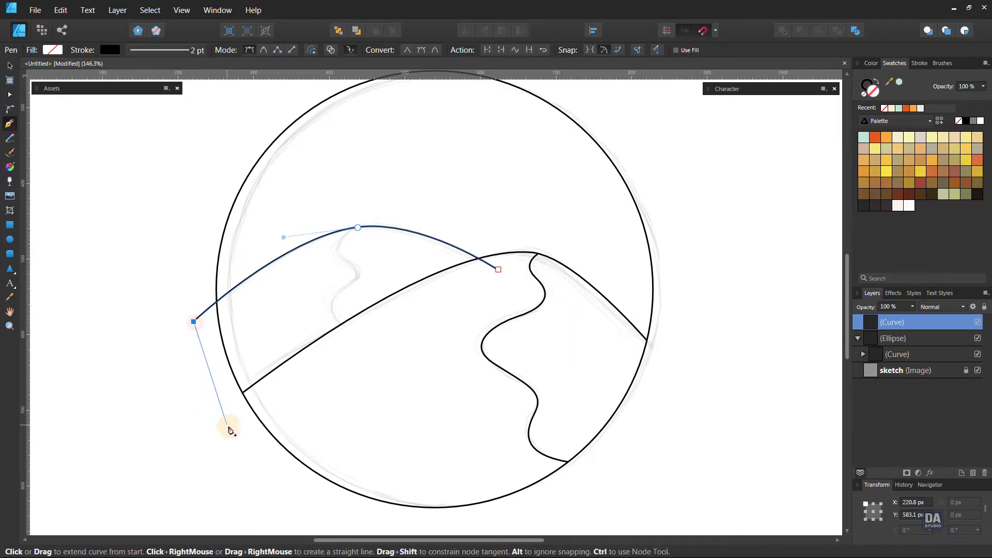
left_click(230, 429)
left_click(332, 432)
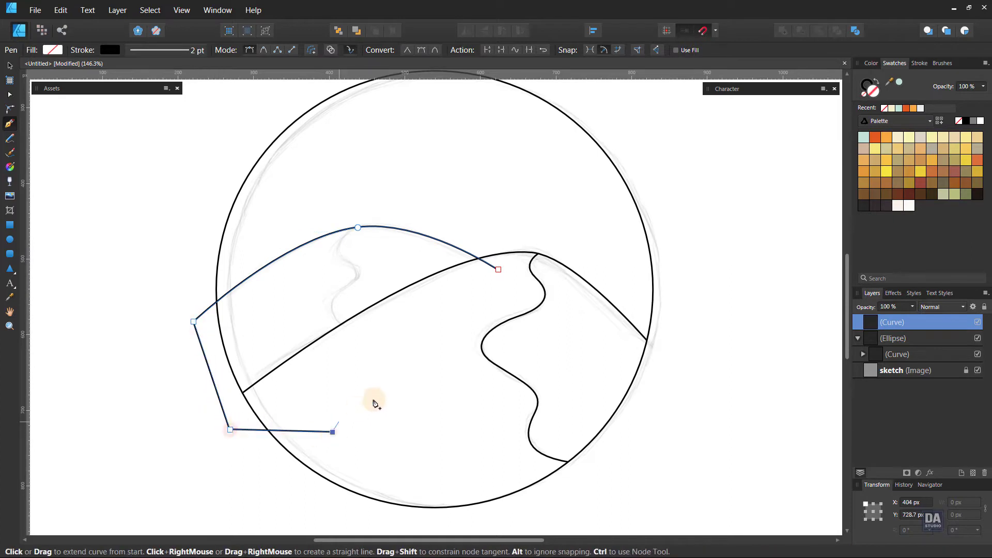
left_click(490, 283)
left_click(499, 270)
left_click_drag(905, 324, 871, 356)
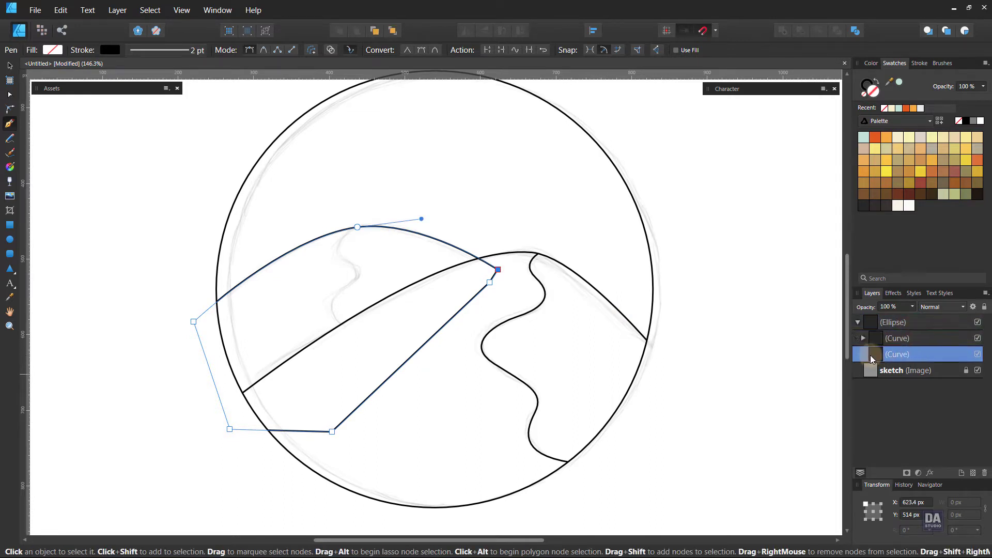
left_click(640, 322, "ctrl")
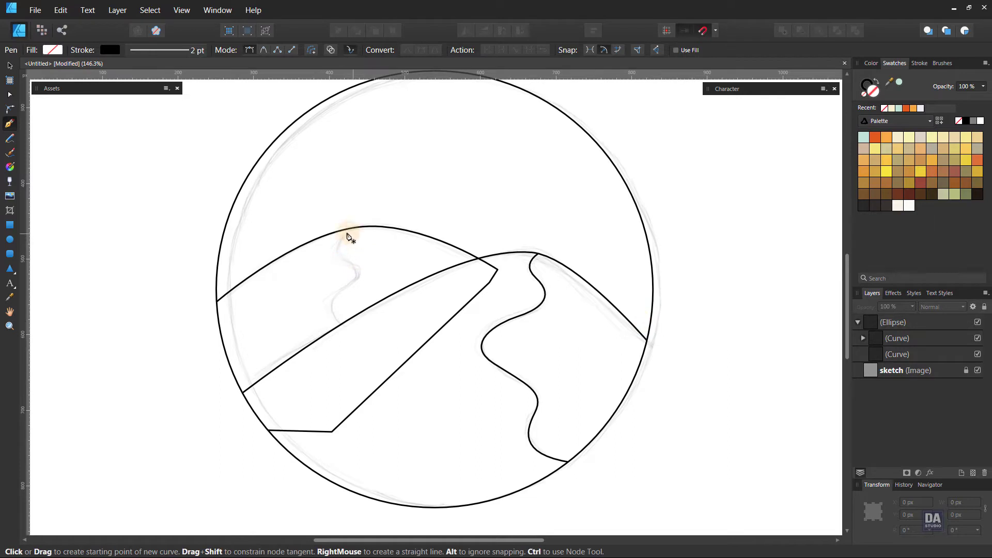
Trace the back dune's winding ridge from above its crest to just below the front dune's edge, adjusting the curve handles to the sketch.
left_click(373, 217)
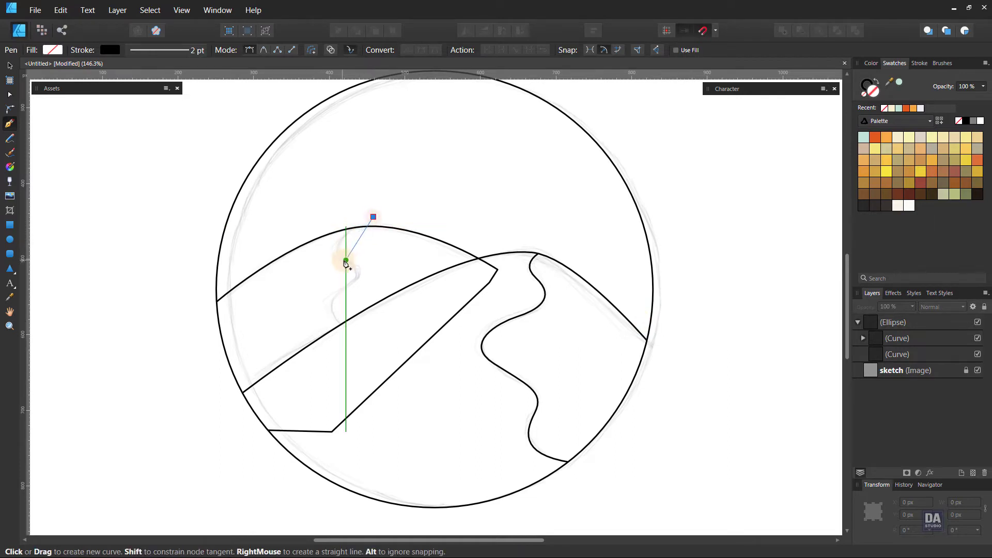
left_click_drag(346, 260, 376, 280)
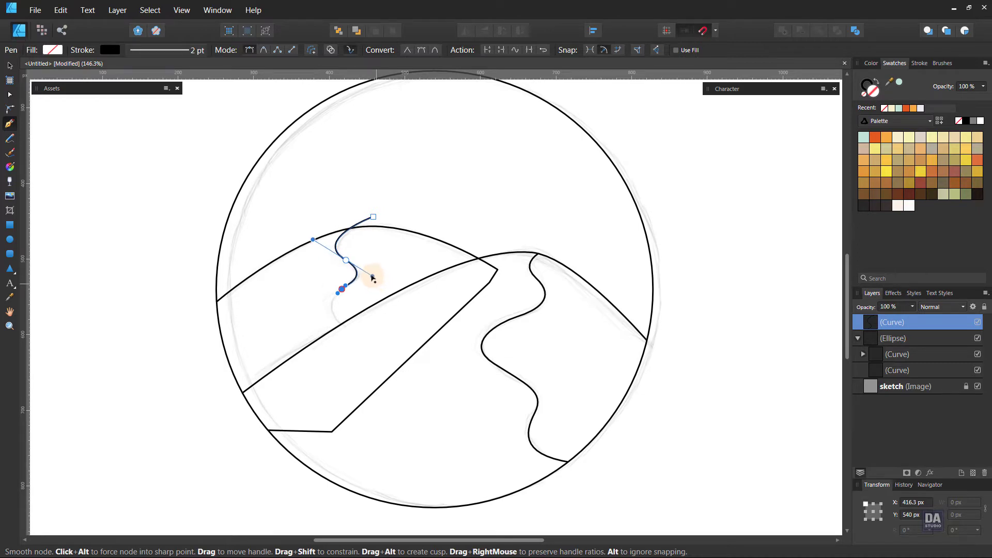
left_click_drag(372, 277, 372, 276)
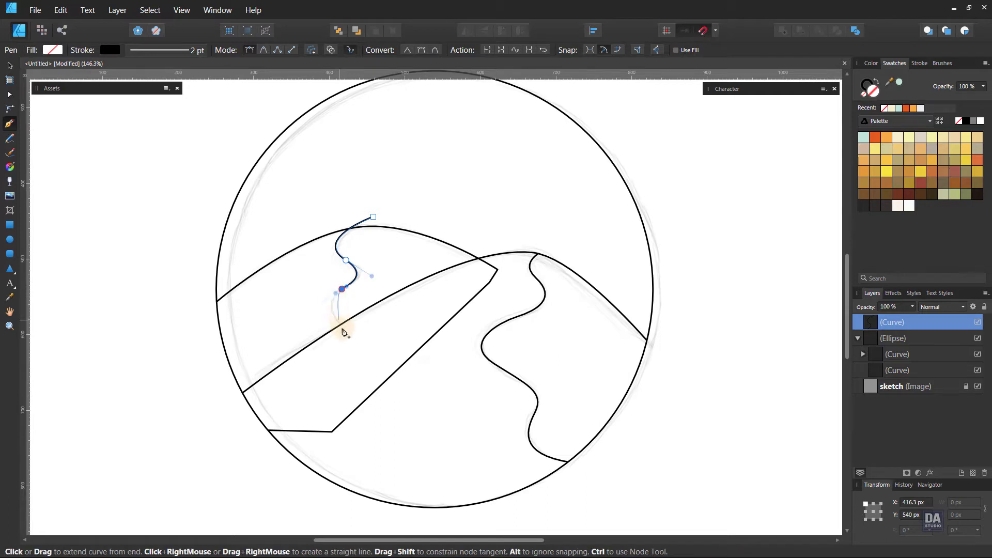
left_click_drag(346, 329, 383, 347)
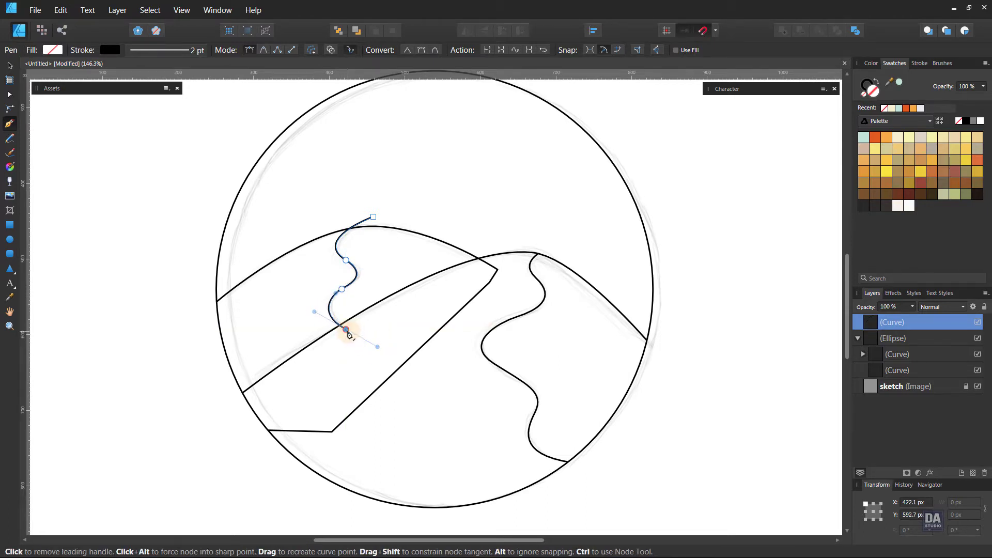
Close the ridge shape through the front dune and above the back dune's crest, and clip it inside the back dune curve.
left_click(417, 366)
left_click(525, 262)
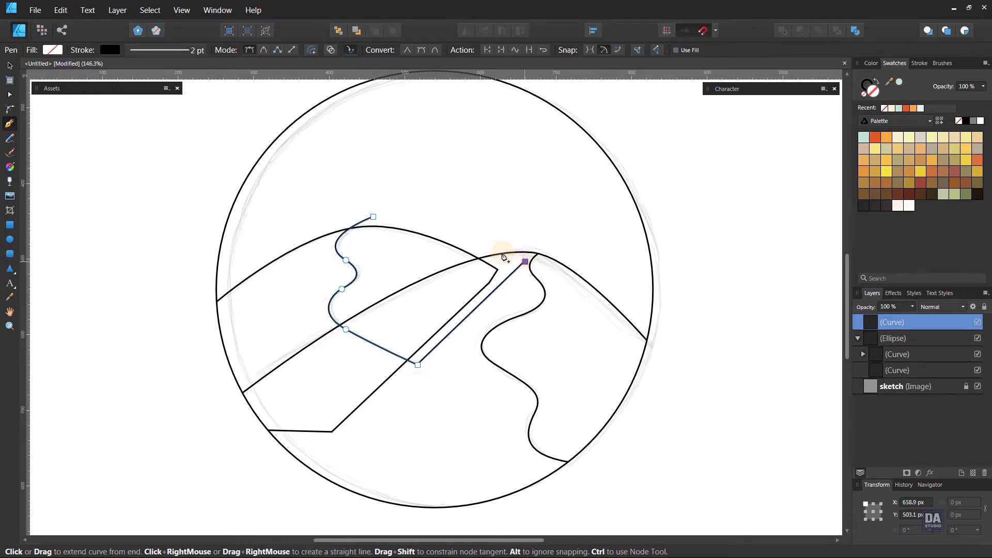
left_click(373, 216)
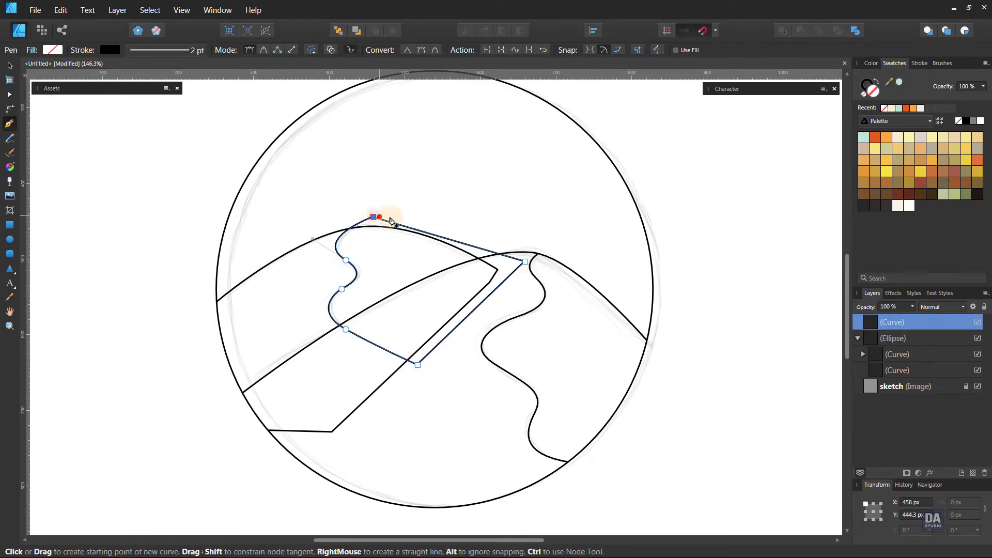
left_click_drag(905, 331, 900, 370)
left_click(755, 369, "ctrl")
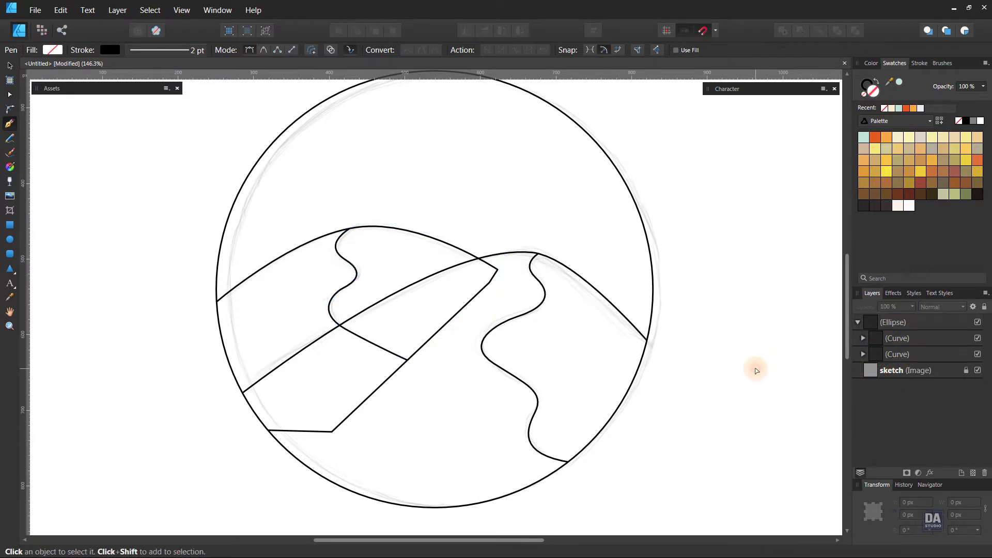
Hide the back dune curve together with its clipped ridge shape and leave nothing selected.
key("v")
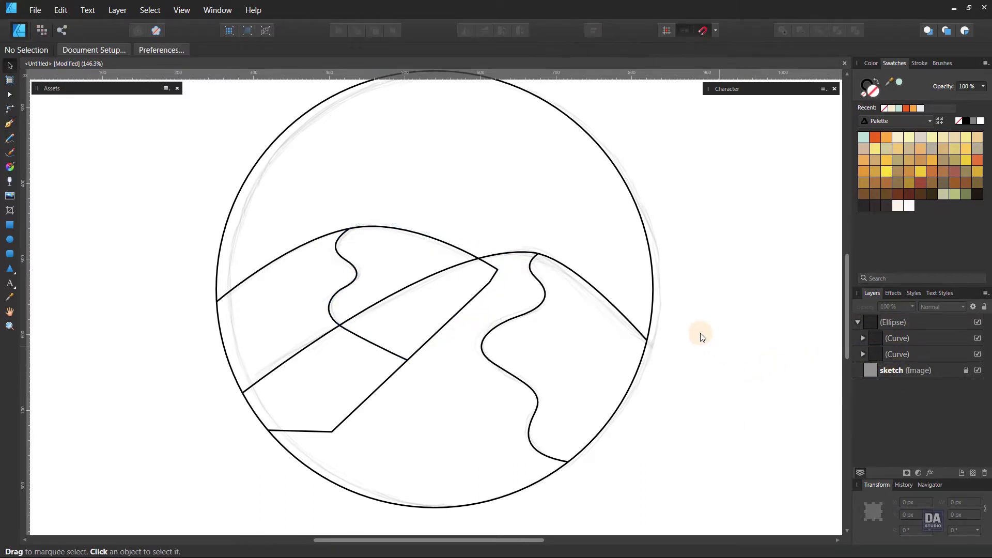
left_click(630, 324)
left_click(978, 354)
left_click(774, 359)
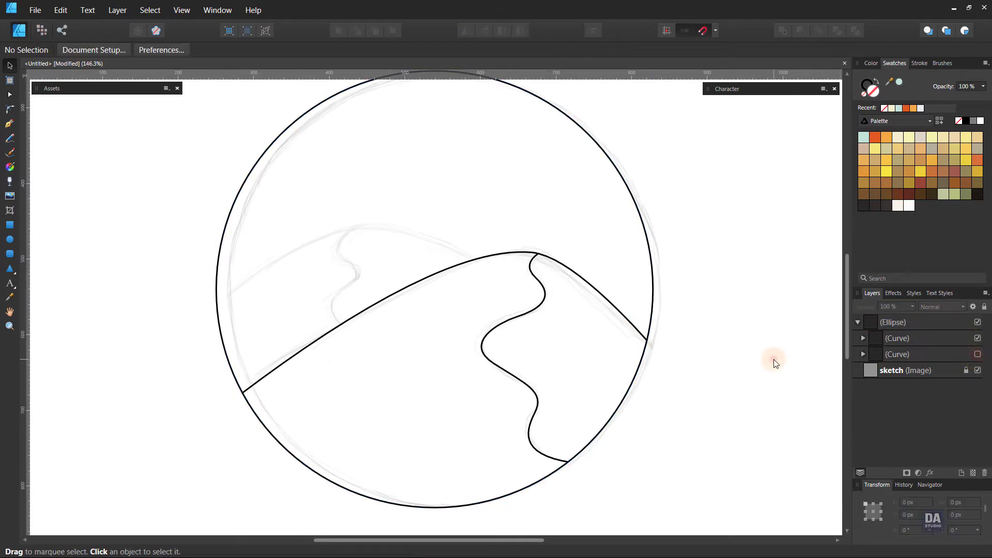
Fill the front dune with light orange and its clipped ridge shape with dark orange from the palette.
left_click(622, 314)
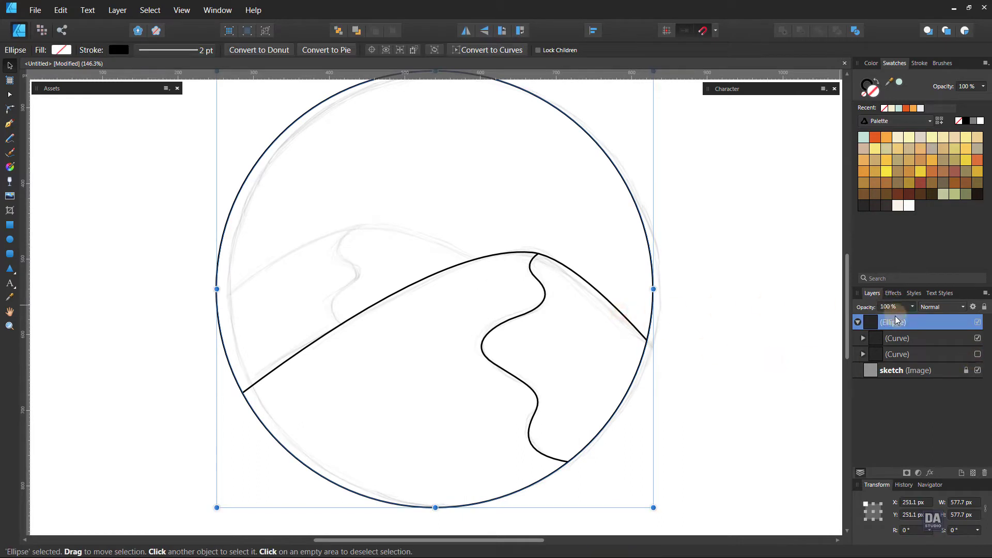
left_click(891, 339)
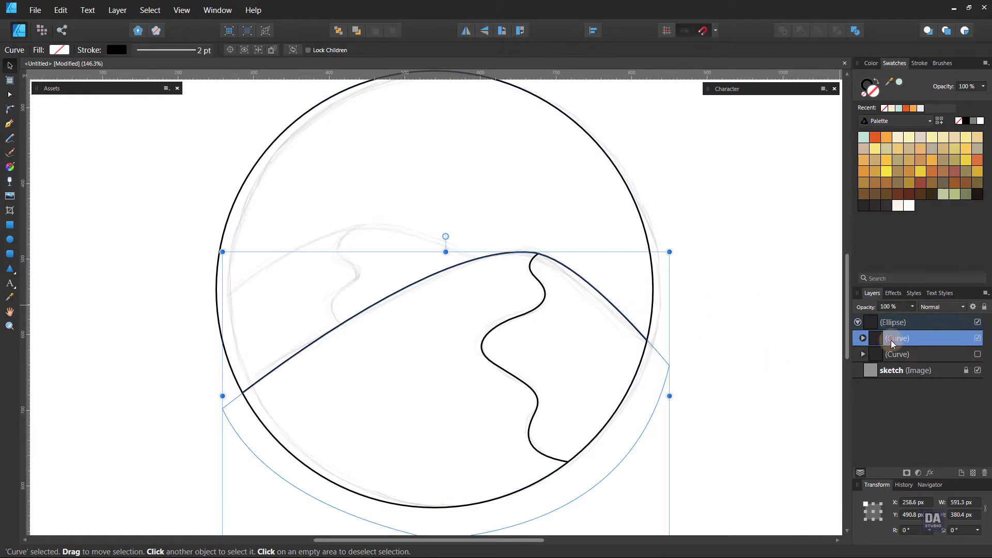
left_click(886, 138)
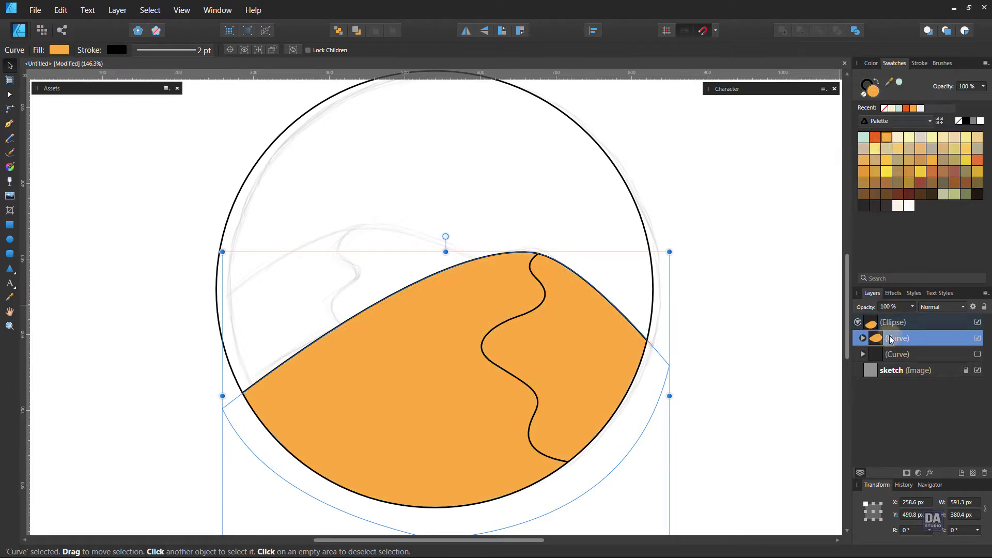
left_click(864, 338)
left_click(889, 356)
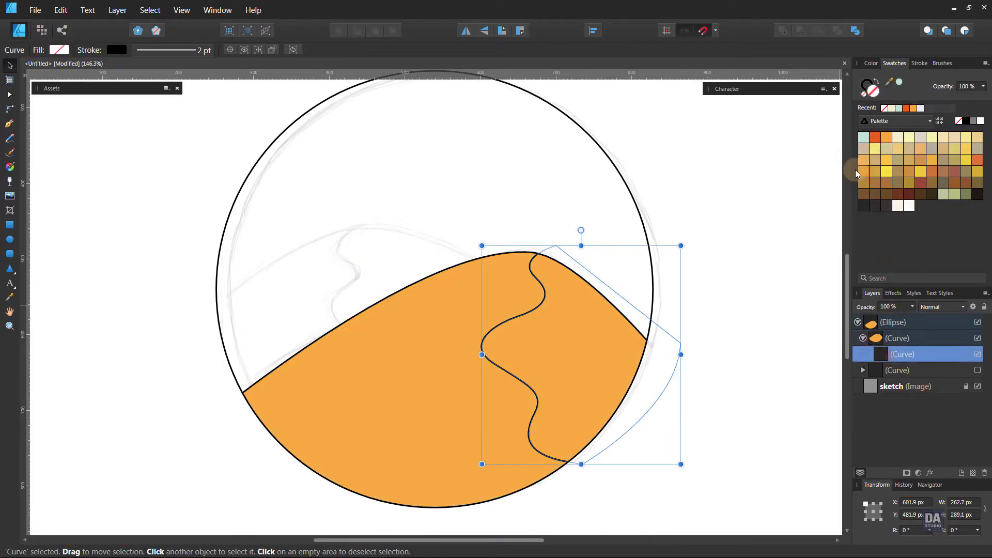
left_click(876, 138)
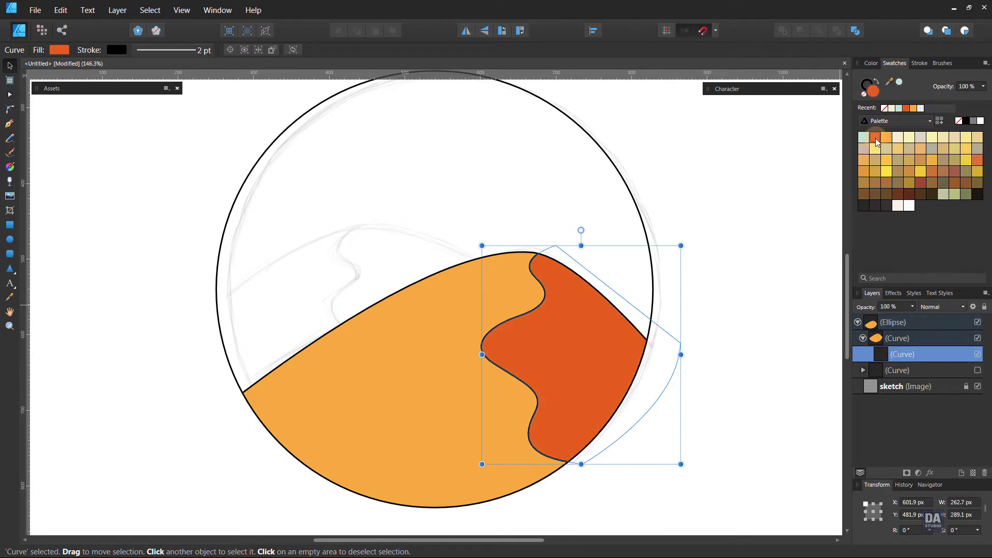
Remove the black stroke from the front dune and from its clipped ridge shape.
left_click(892, 343)
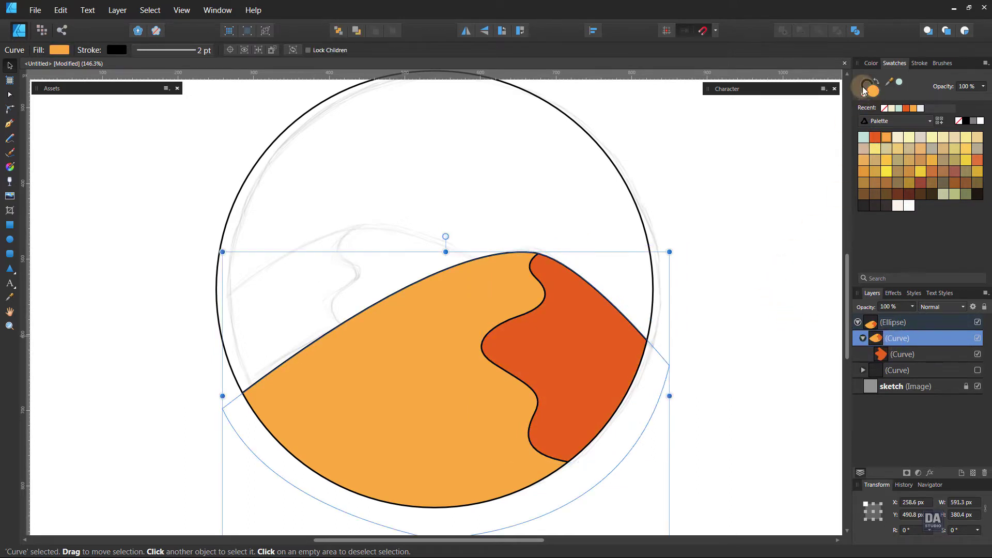
left_click(865, 95)
left_click(888, 354)
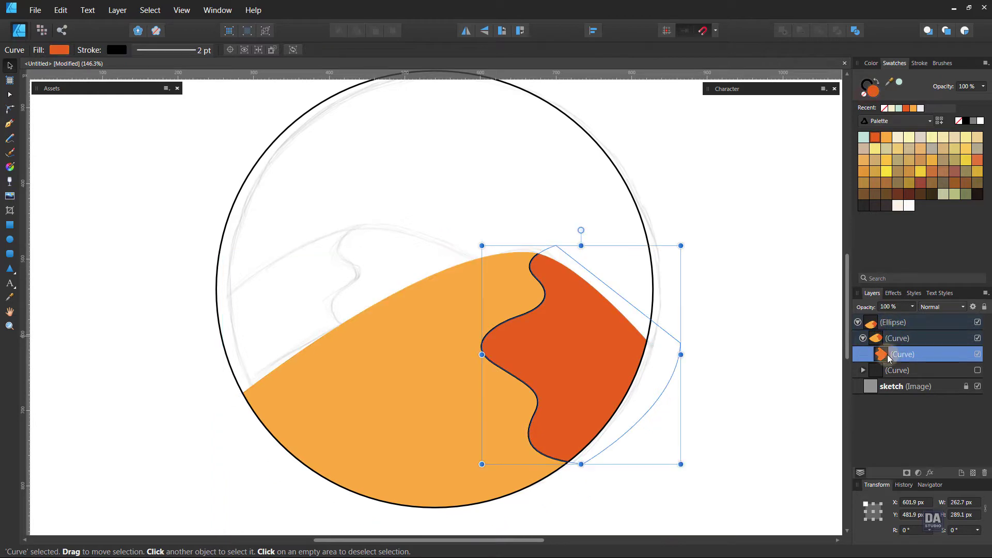
left_click(865, 95)
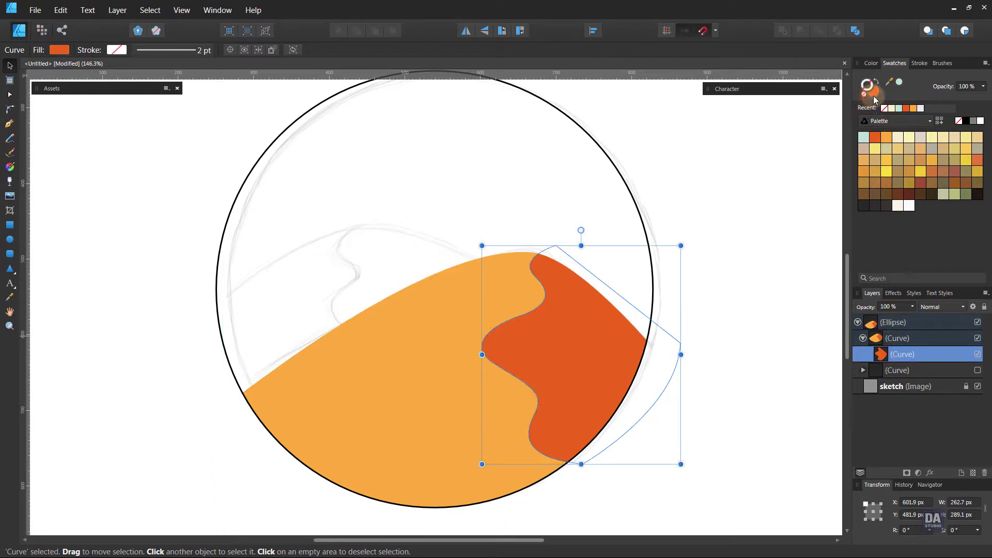
left_click(768, 262)
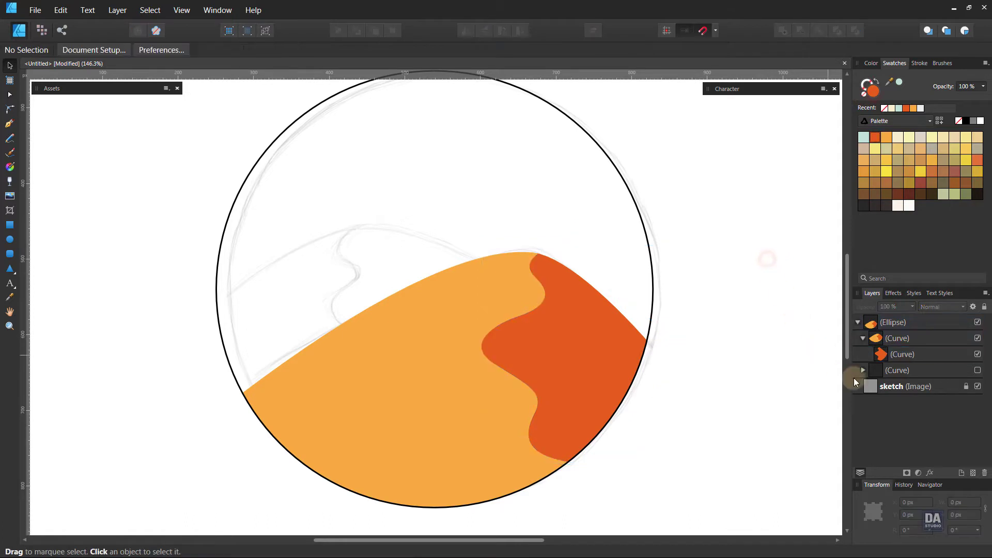
Show the back dune, filling it with light orange and its clipped ridge shape with dark orange.
left_click(889, 375)
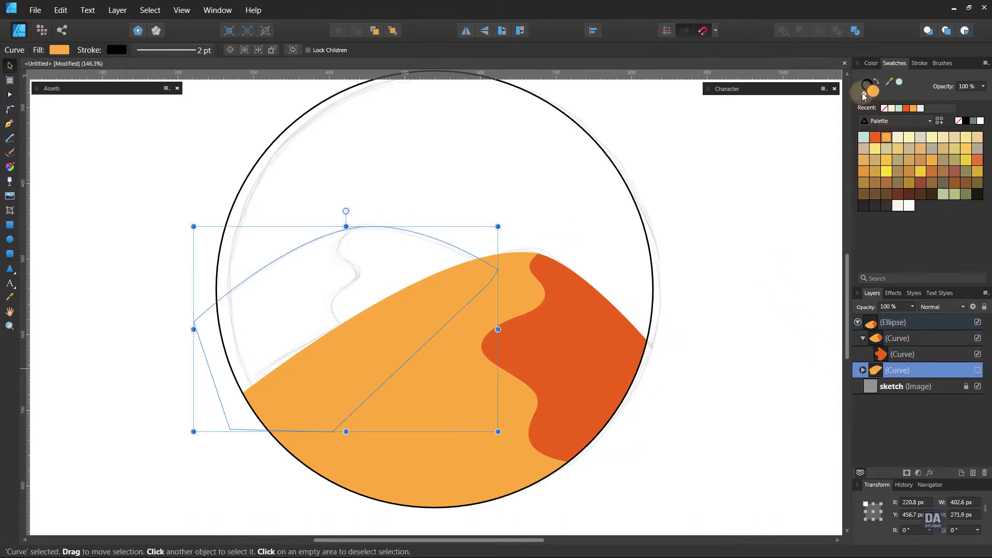
left_click(978, 370)
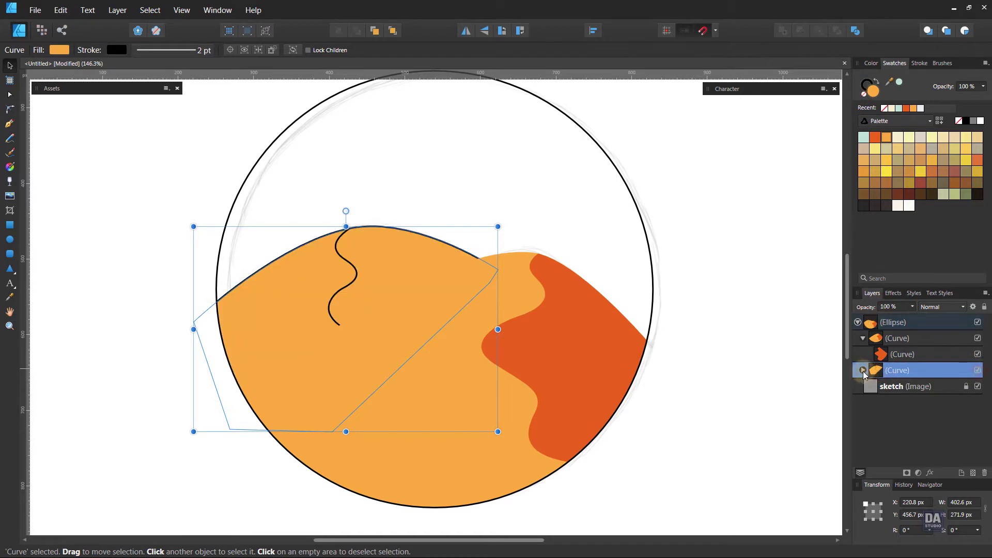
left_click(863, 372)
left_click(889, 388)
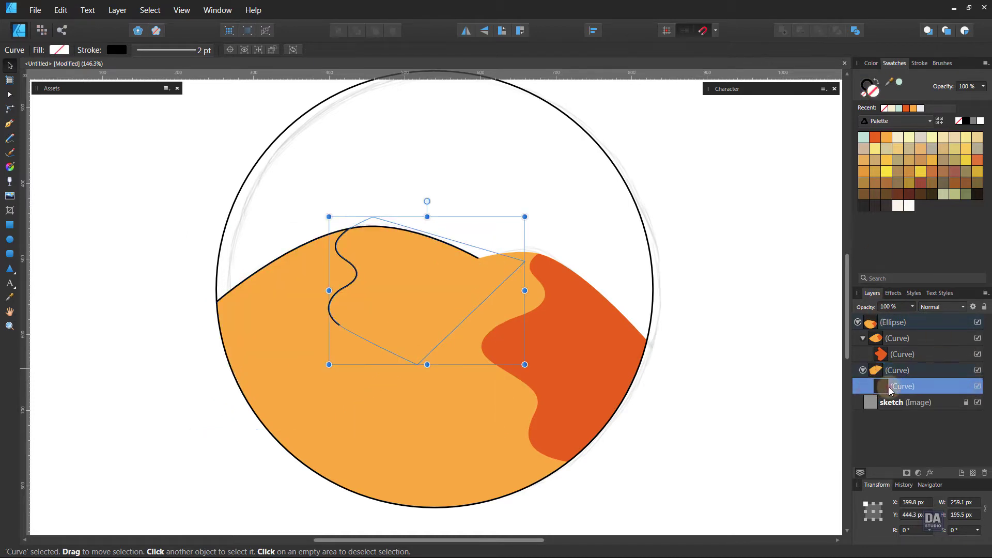
left_click(875, 139)
Remove the black stroke from the back dune's ridge shape and from the back dune itself.
left_click(864, 84)
left_click(864, 94)
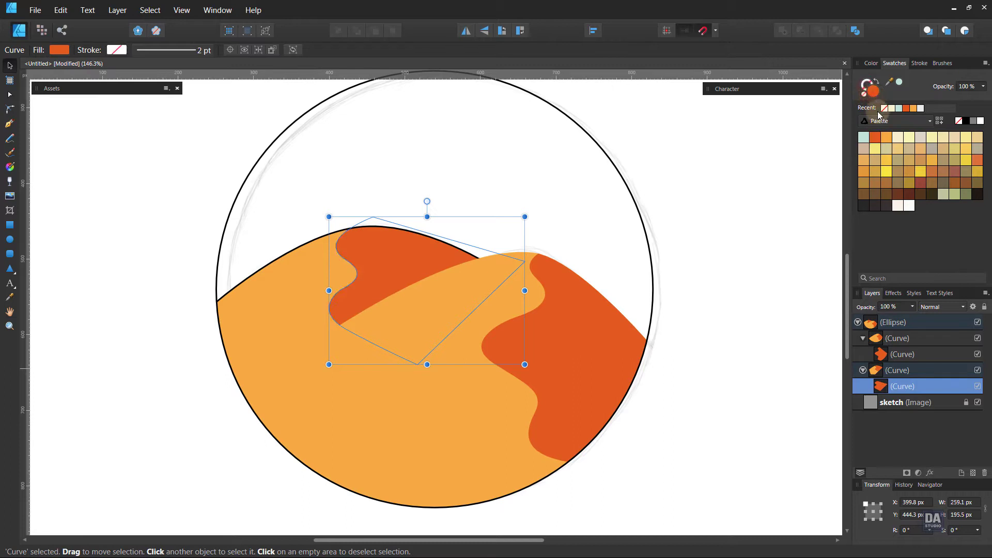
left_click(883, 370)
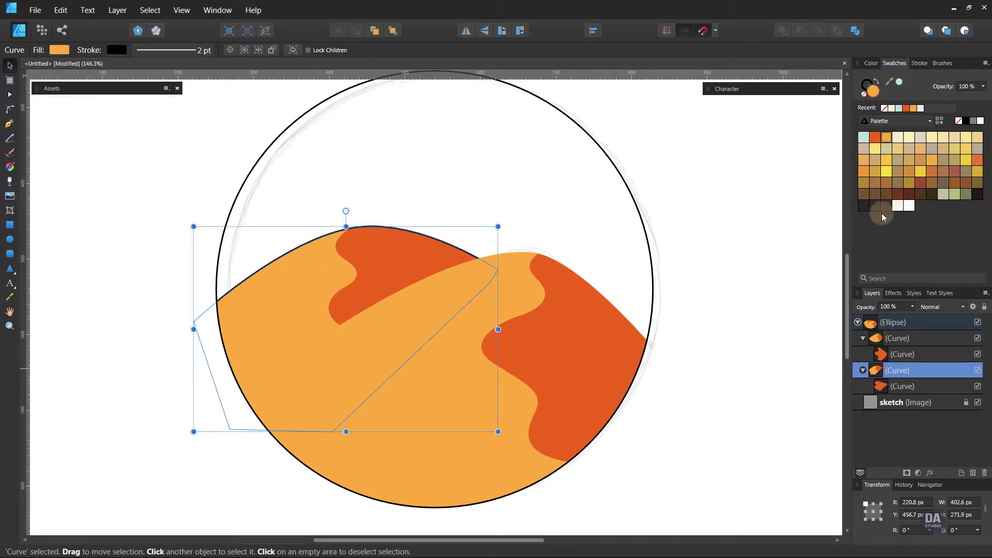
left_click(867, 93)
left_click(782, 195)
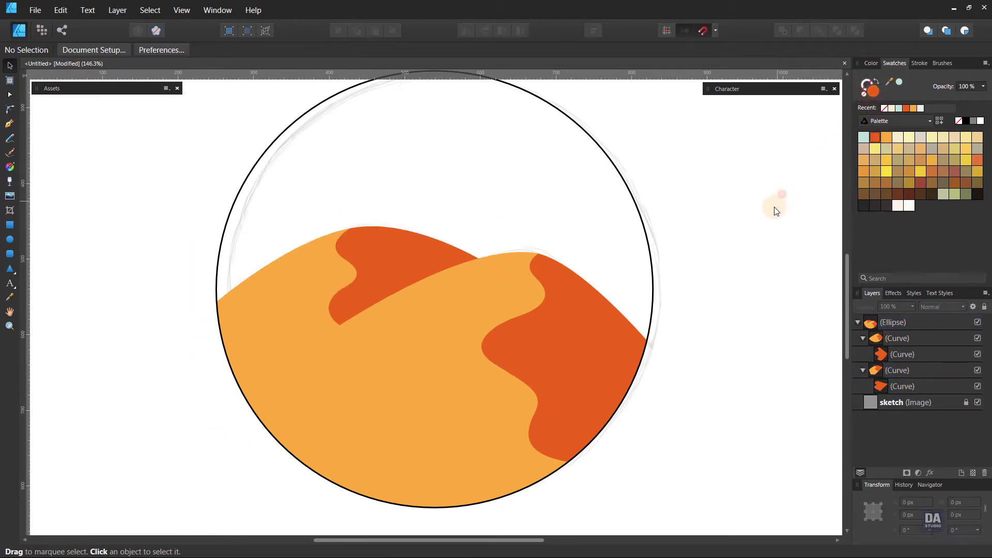
Duplicate the front dune's ridge shape and move the copy out of the clipping to above the ellipse in the layer stack.
left_click_drag(672, 346, 620, 352)
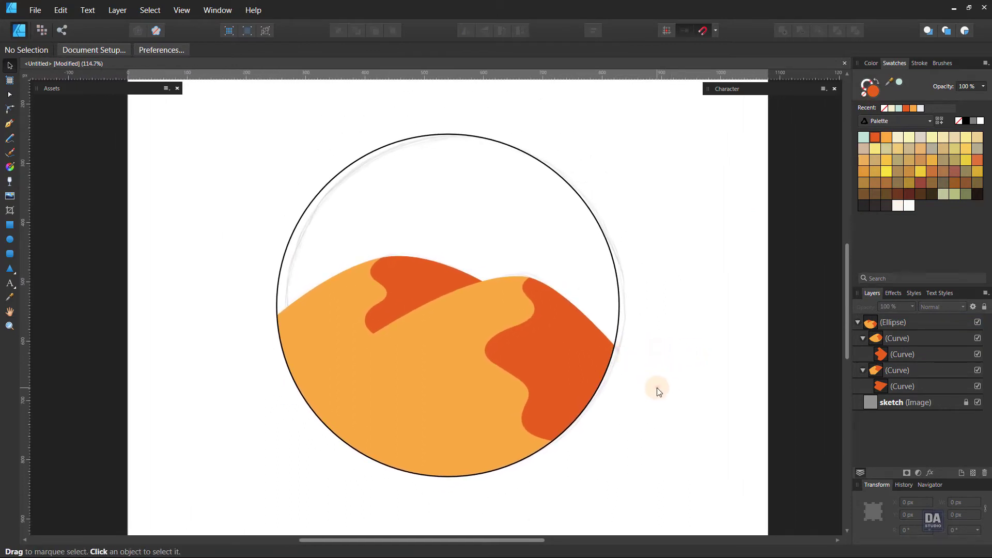
left_click_drag(545, 372, 607, 374)
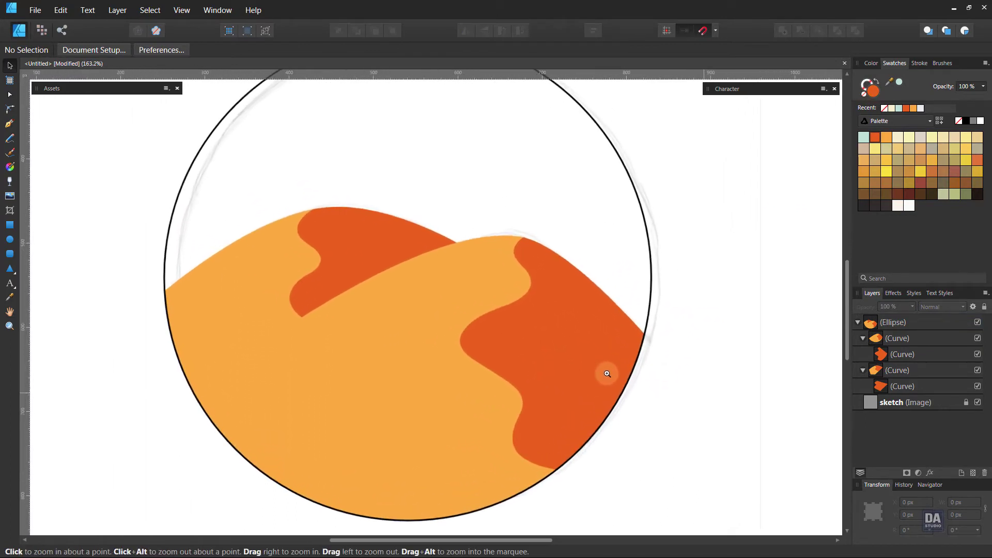
left_click(886, 355)
right_click(886, 355)
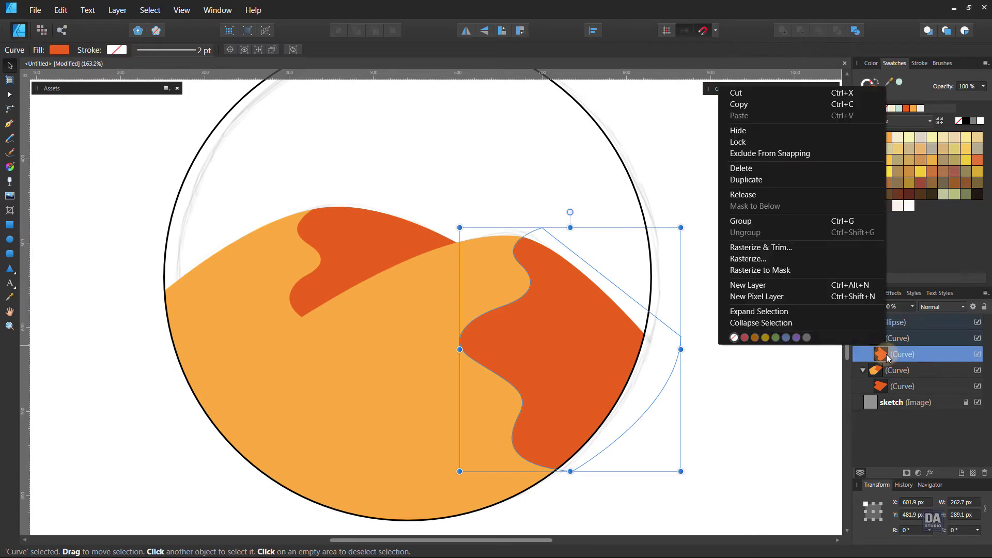
left_click(755, 182)
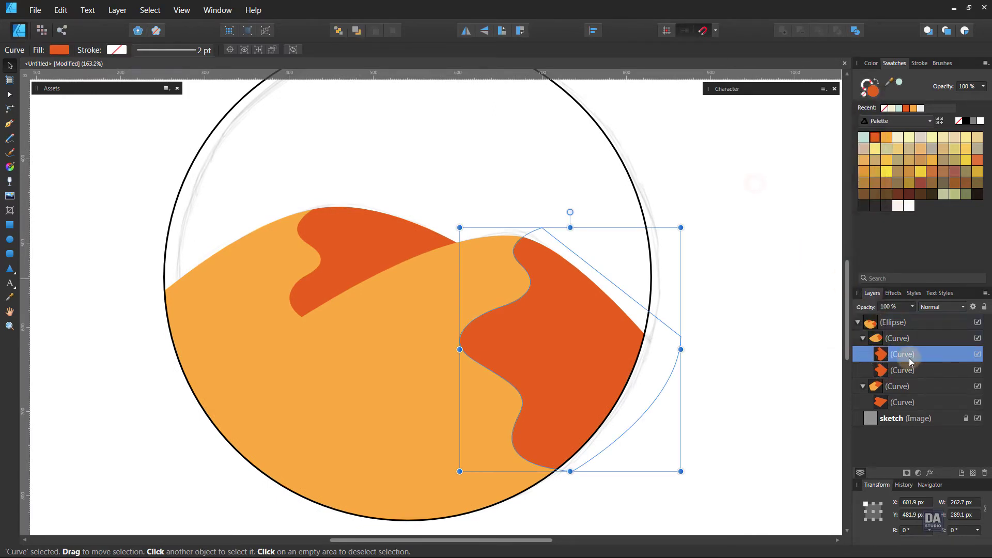
left_click_drag(910, 358, 907, 315)
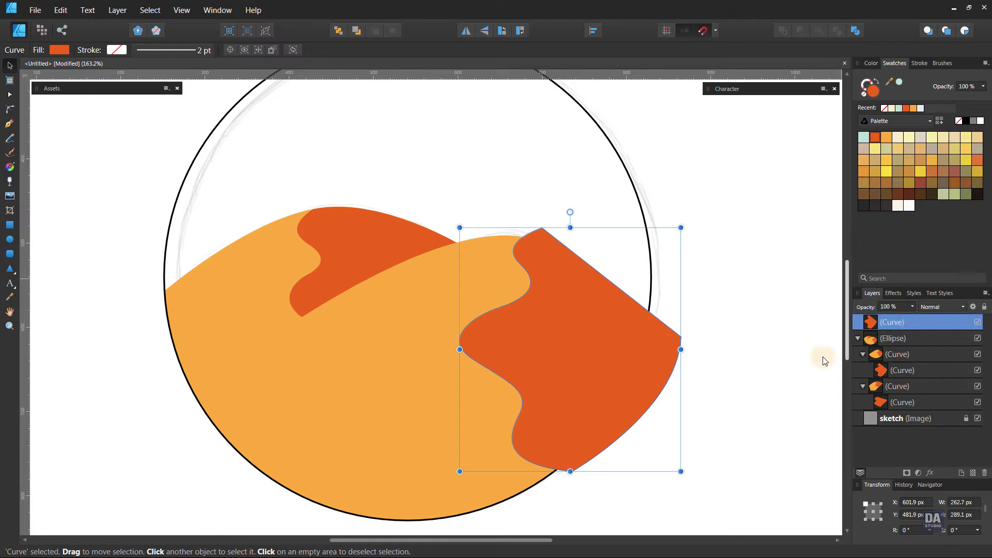
Duplicate the unclipped ridge copy, shift the duplicate about 44 px right and 9 px down, and subtract it to leave a winding strip.
right_click(918, 323)
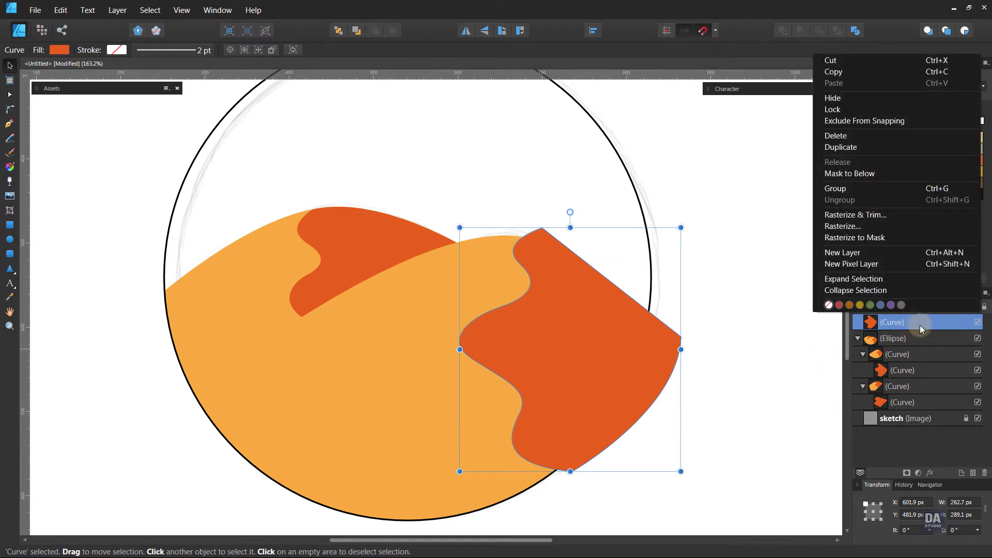
left_click(883, 151)
left_click_drag(576, 344, 595, 361)
left_click(484, 335, "shift")
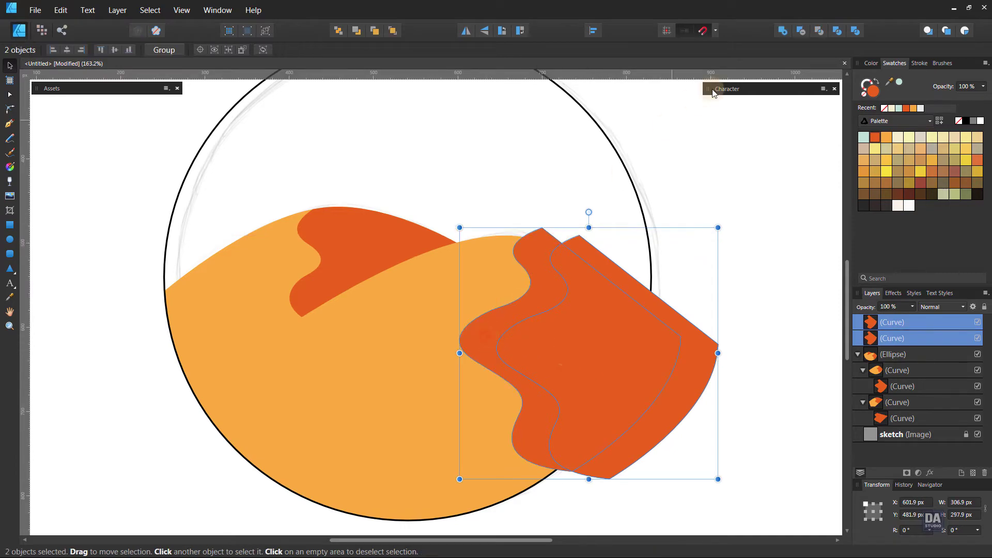
left_click(800, 32)
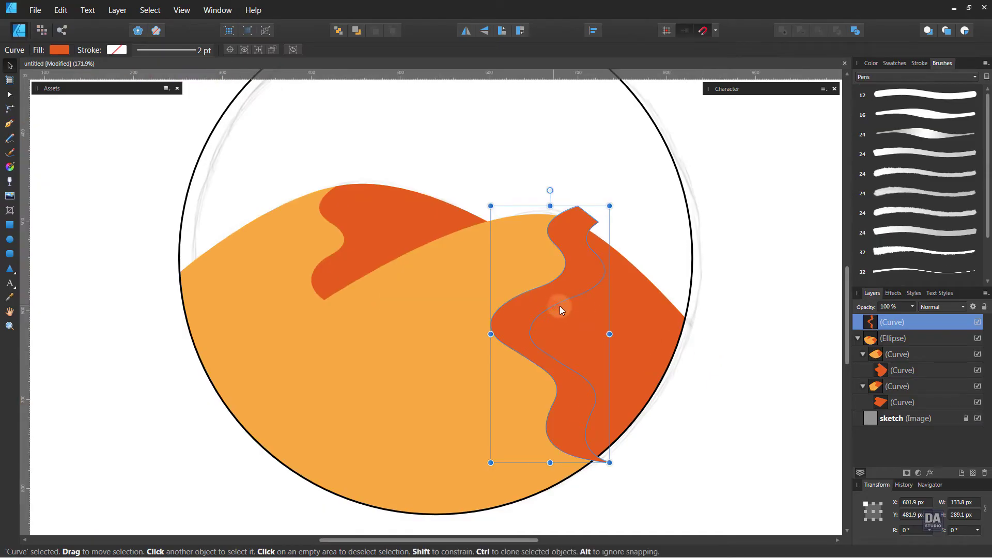
Set the winding strip's blend mode to Multiply and clip it inside the front dune's ridge shape.
left_click(942, 307)
left_click(931, 345)
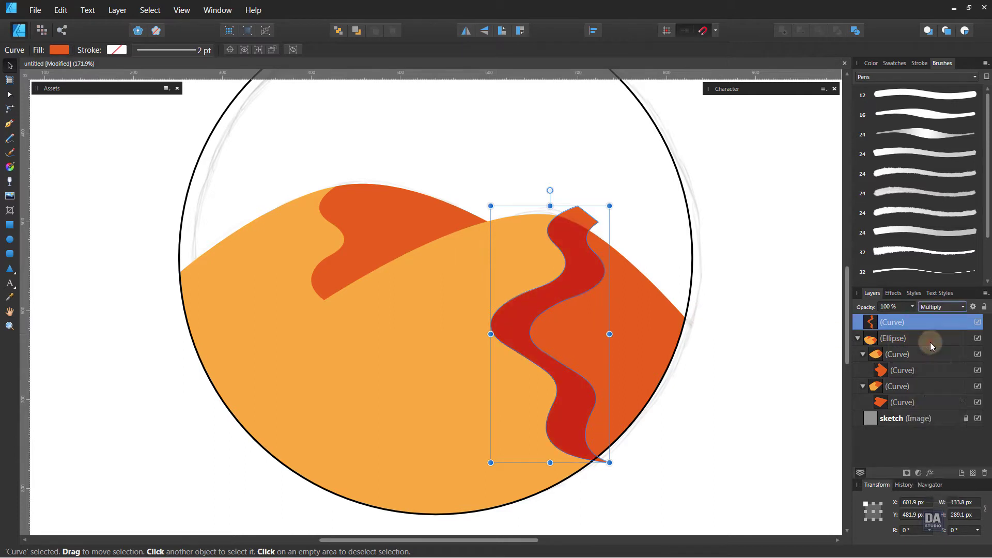
left_click_drag(910, 324, 898, 370)
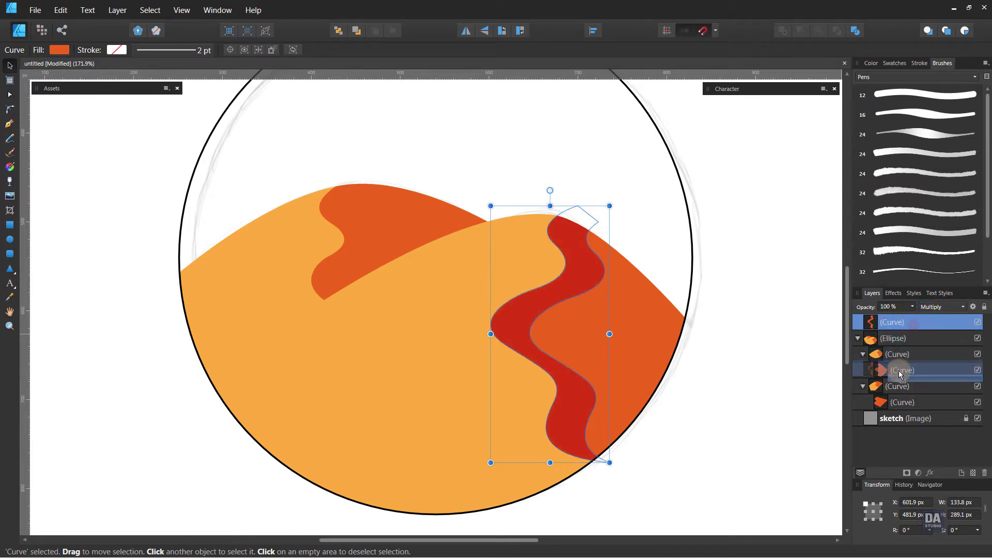
Apply a Gaussian Blur of about 13.9 px to the front ridge's winding strip.
left_click(930, 475)
left_click_drag(510, 138, 895, 224)
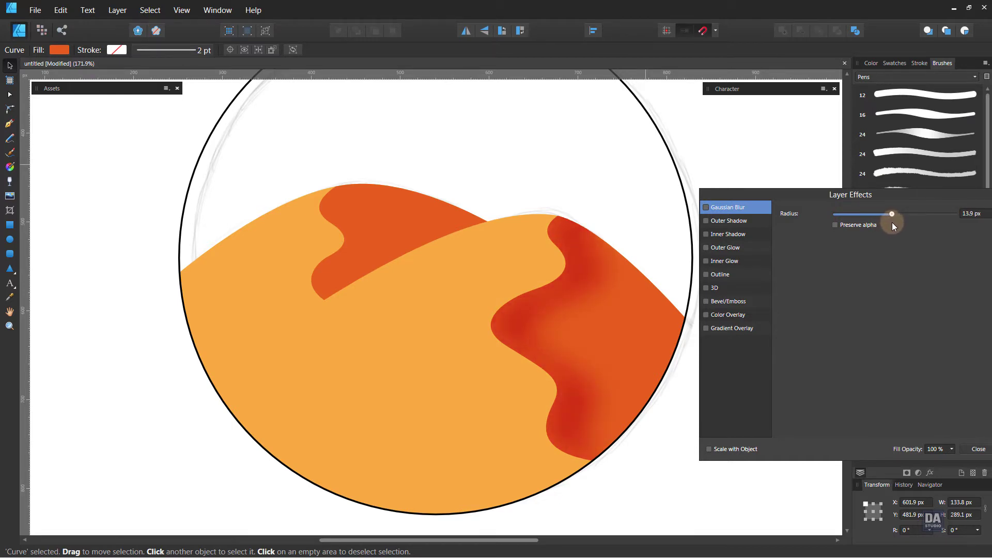
left_click(979, 449)
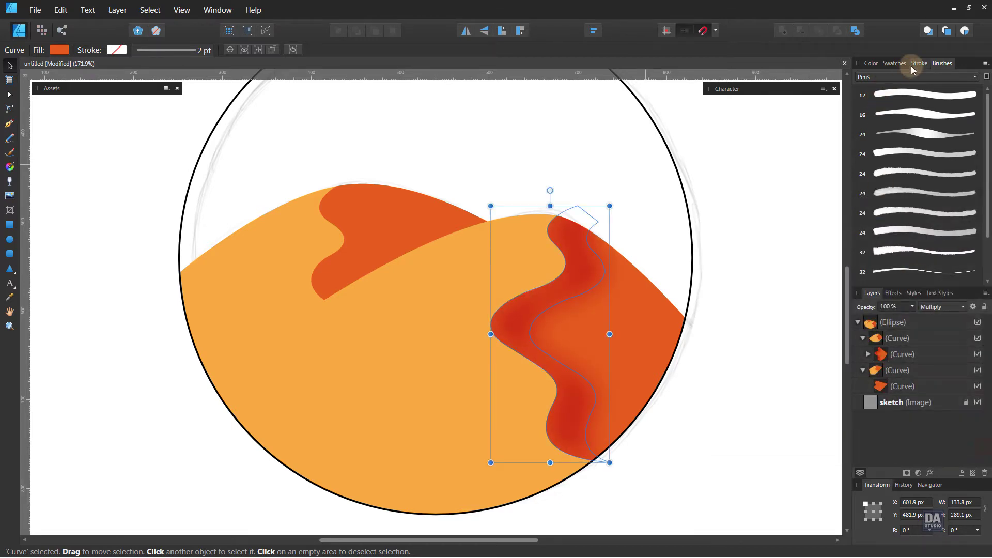
Recolour the front ridge's shading strip to dark brown #984004 and set its opacity to 50 %.
left_click(914, 66)
left_click(903, 64)
double_click(874, 91)
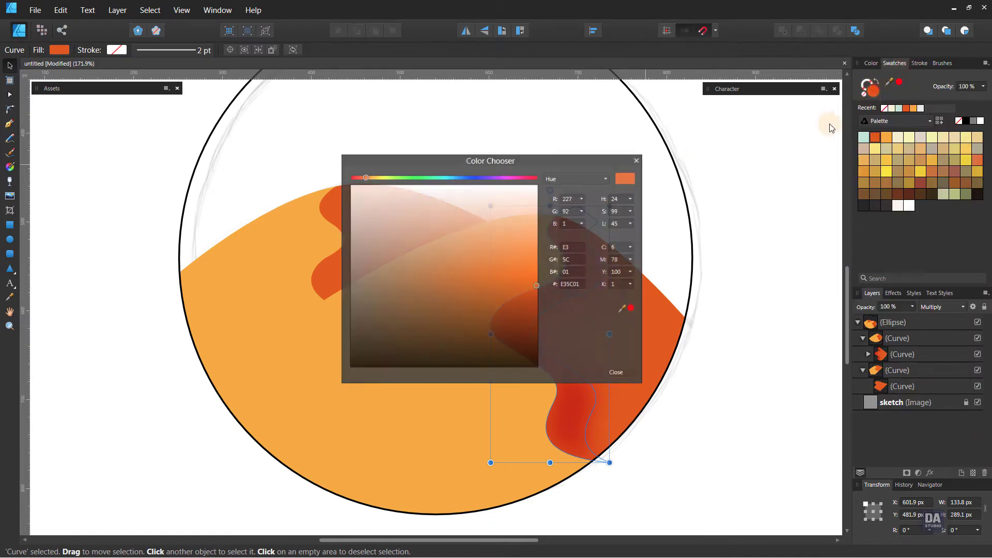
left_click_drag(598, 161, 974, 149)
left_click_drag(909, 275, 905, 300)
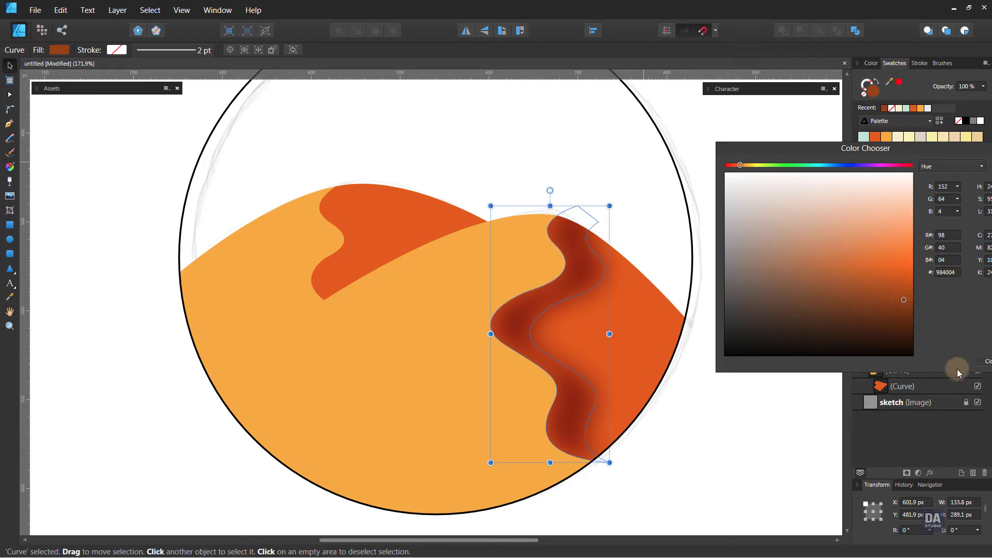
left_click(982, 361)
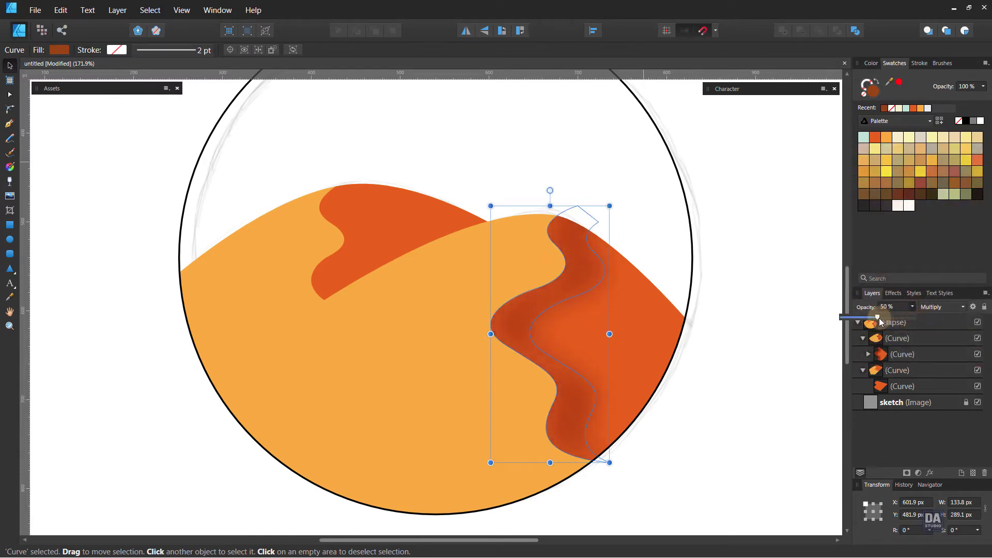
left_click(730, 338)
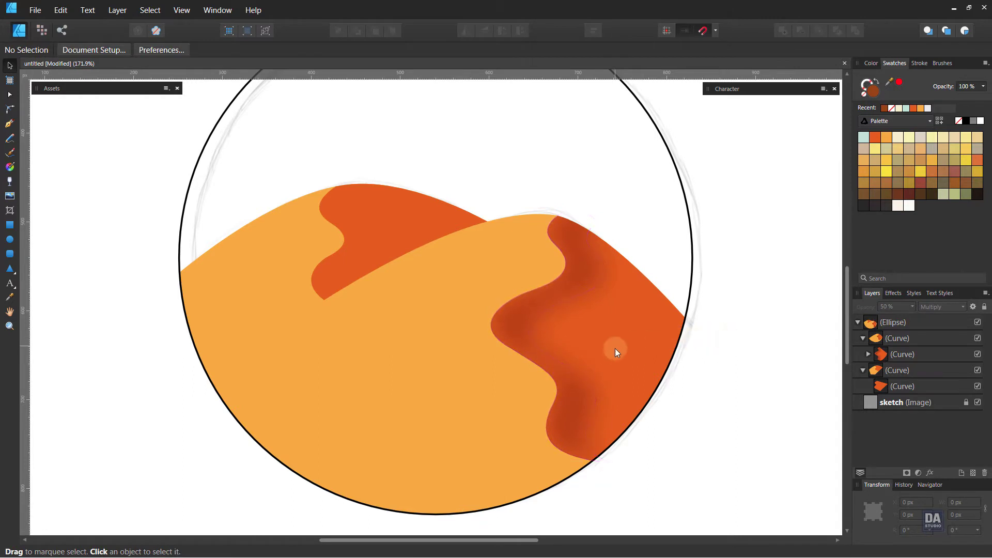
Copy the back dune's ridge shape and paste the copy unclipped, above the ellipse in the layer stack.
scroll(615, 352, "down", 5)
scroll(633, 348, "up", 5)
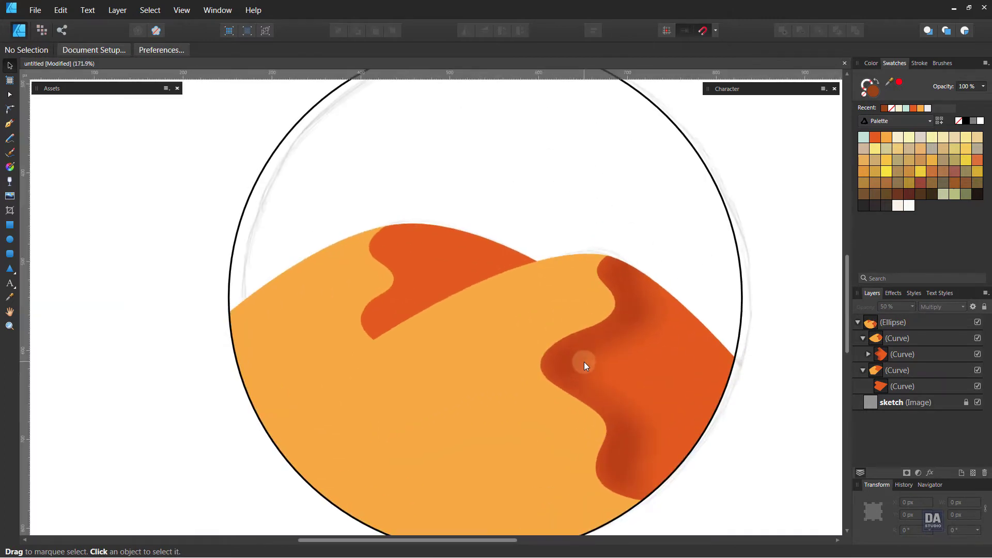
left_click(417, 275)
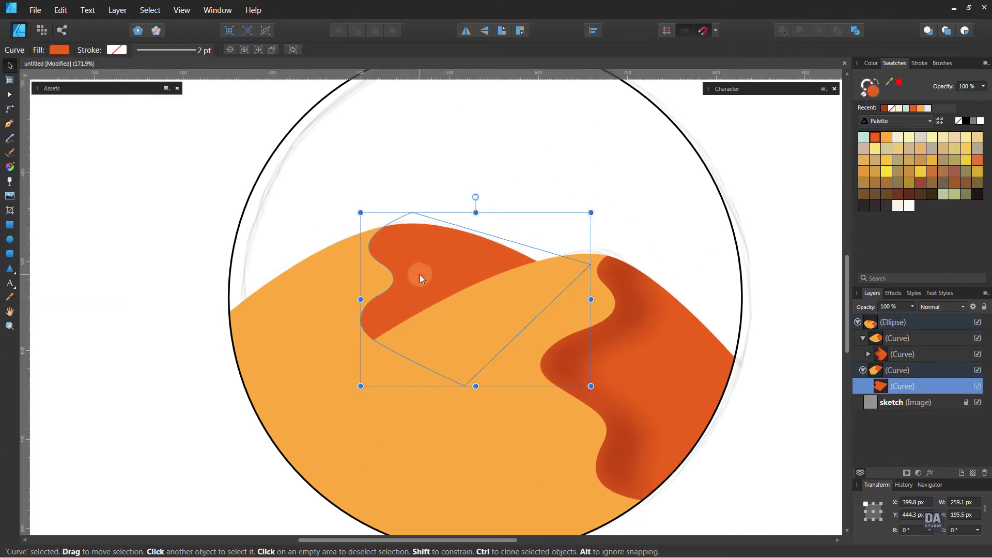
key("ctrl+x")
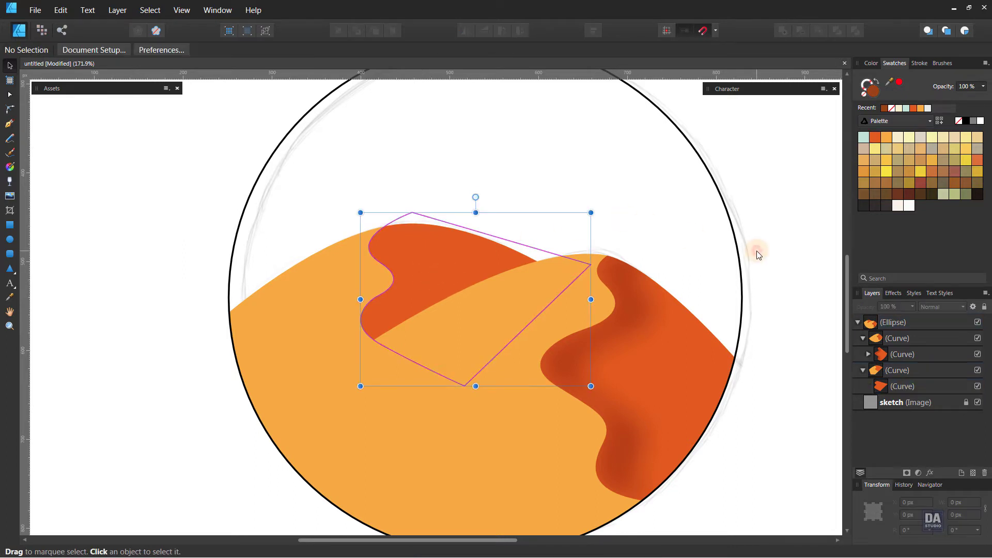
key("ctrl+v")
Duplicate the unclipped ridge copy, shift the duplicate about 32 px right and 15 px down, enlarge it slightly, and subtract it to leave a winding strip.
right_click(897, 326)
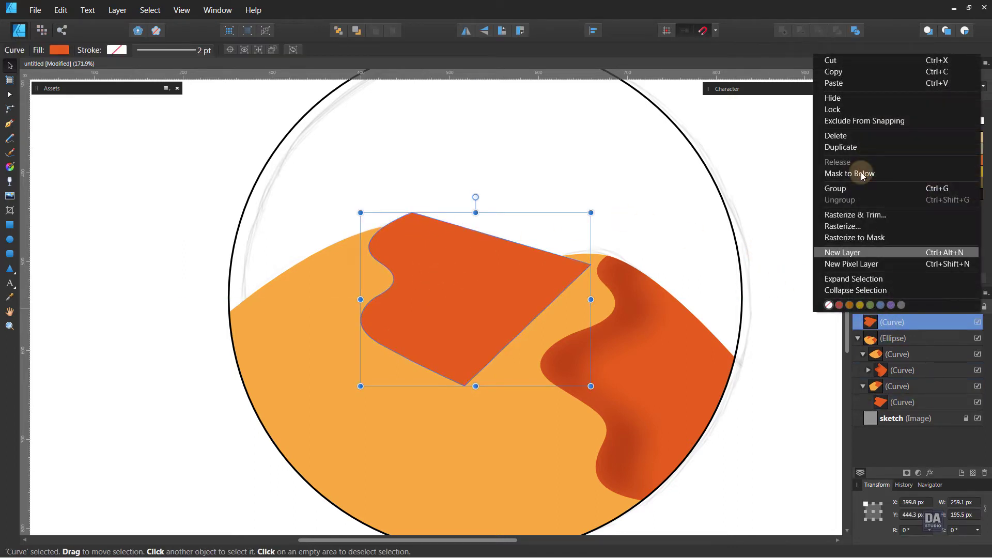
left_click(857, 146)
left_click_drag(449, 289, 477, 300)
left_click(398, 302, "shift")
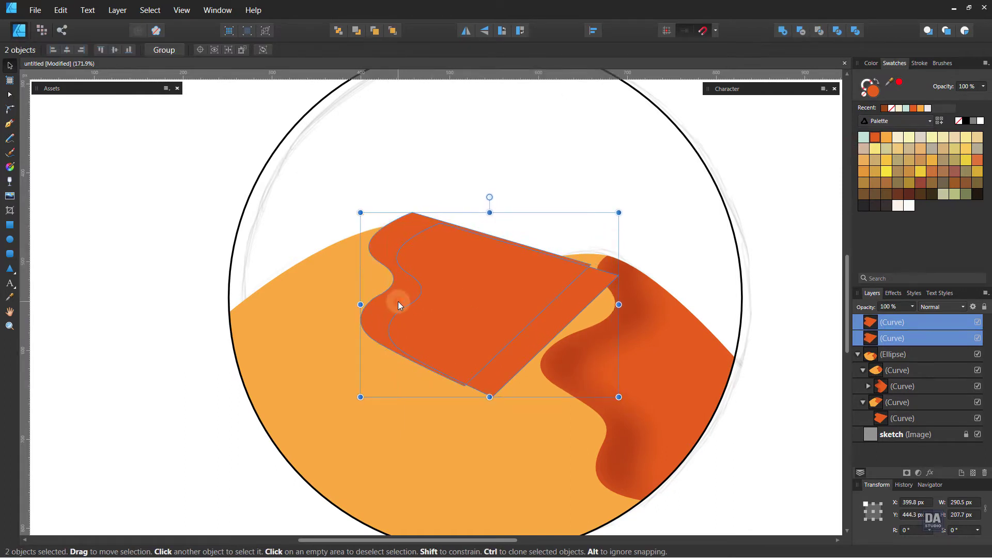
left_click(447, 296)
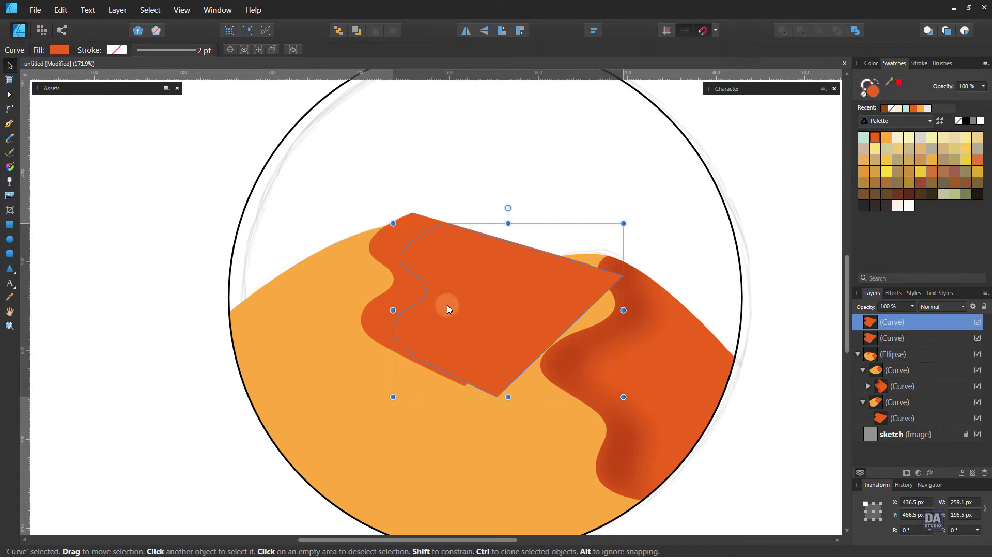
left_click_drag(447, 308, 443, 311)
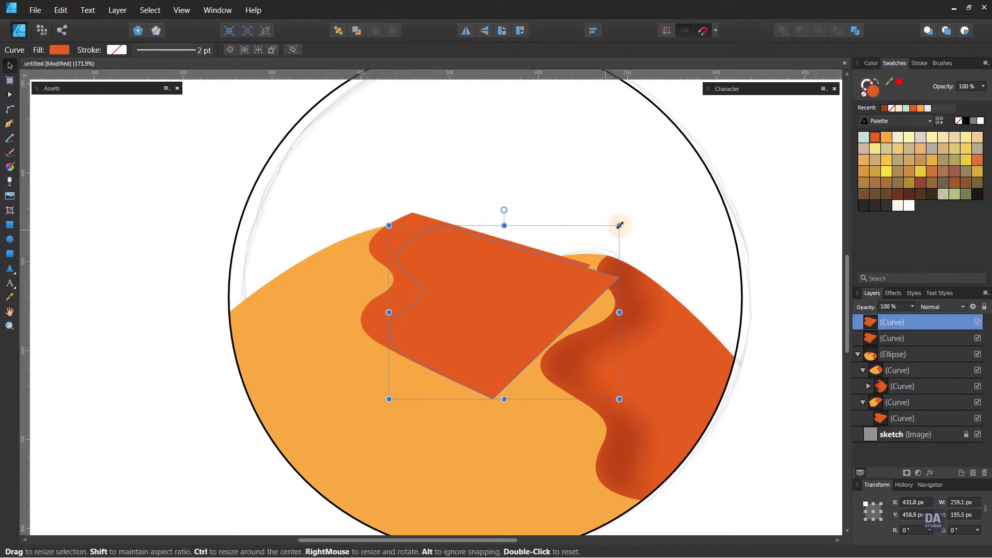
left_click_drag(620, 226, 625, 219)
left_click(394, 287, "shift")
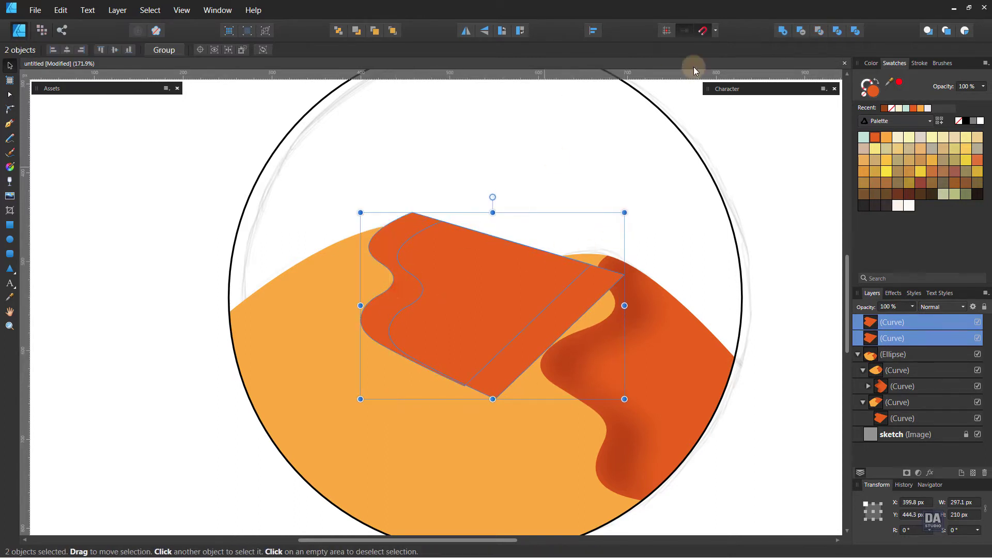
left_click(806, 31)
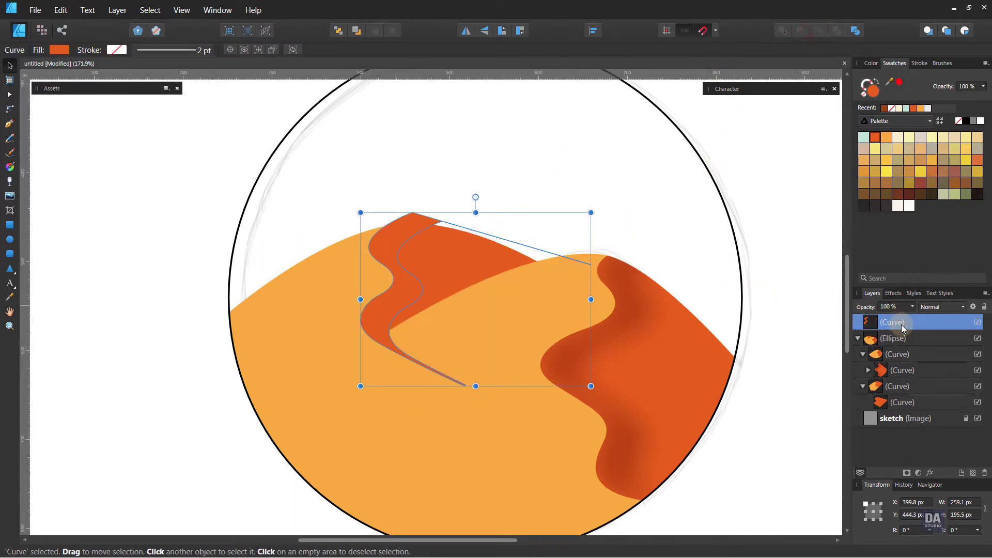
Set the back ridge's strip to Multiply with the recent dark brown fill and 50 % opacity.
left_click(925, 308)
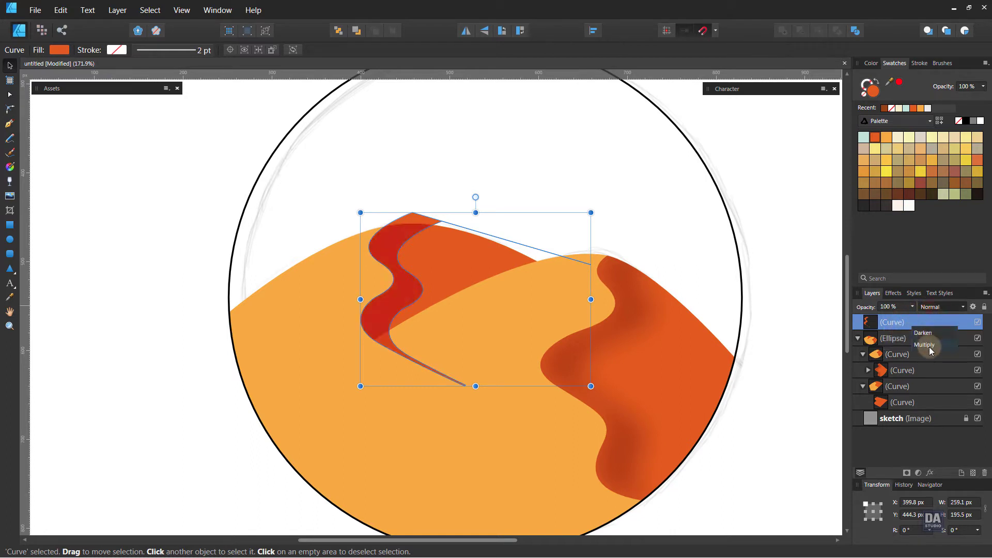
left_click(930, 342)
left_click(885, 109)
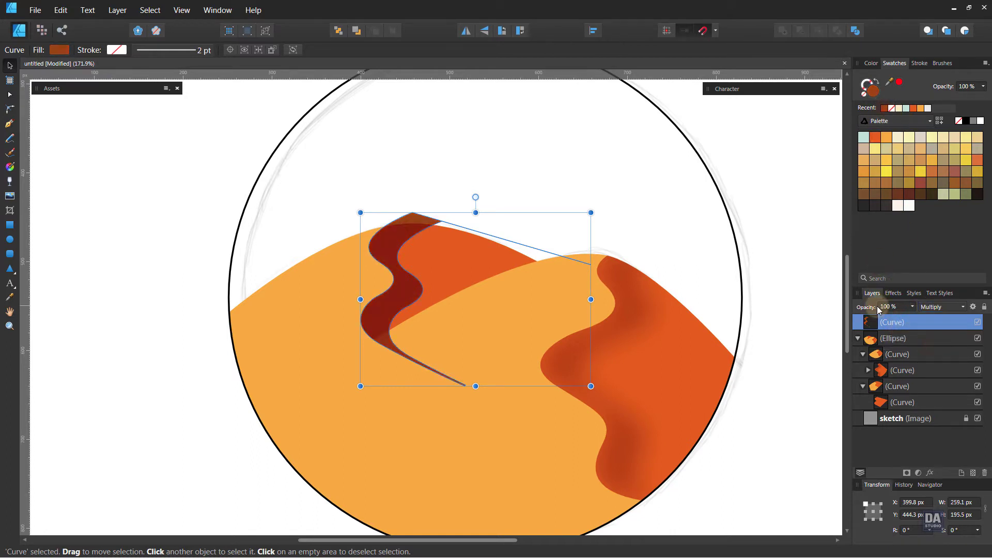
left_click(913, 307)
left_click_drag(913, 319, 882, 319)
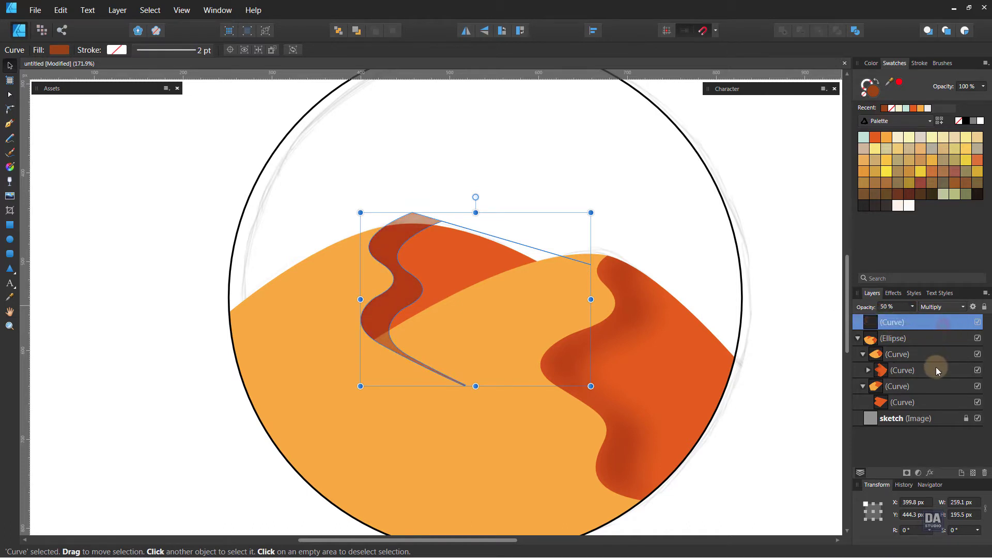
Clip the strip inside the back dune's ridge shape and apply a Gaussian Blur of about 9.7 px.
left_click_drag(937, 370, 925, 401)
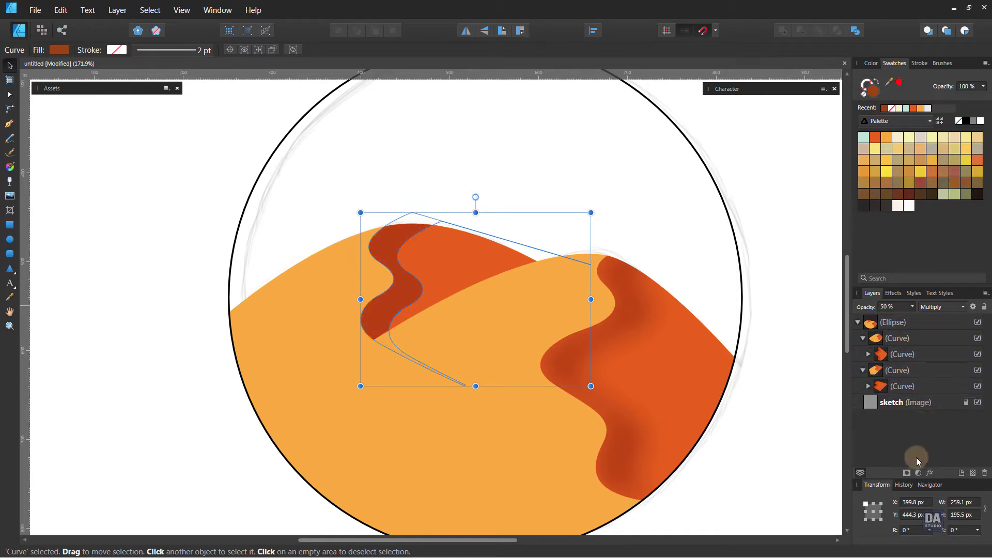
left_click(930, 472)
left_click_drag(840, 215, 886, 228)
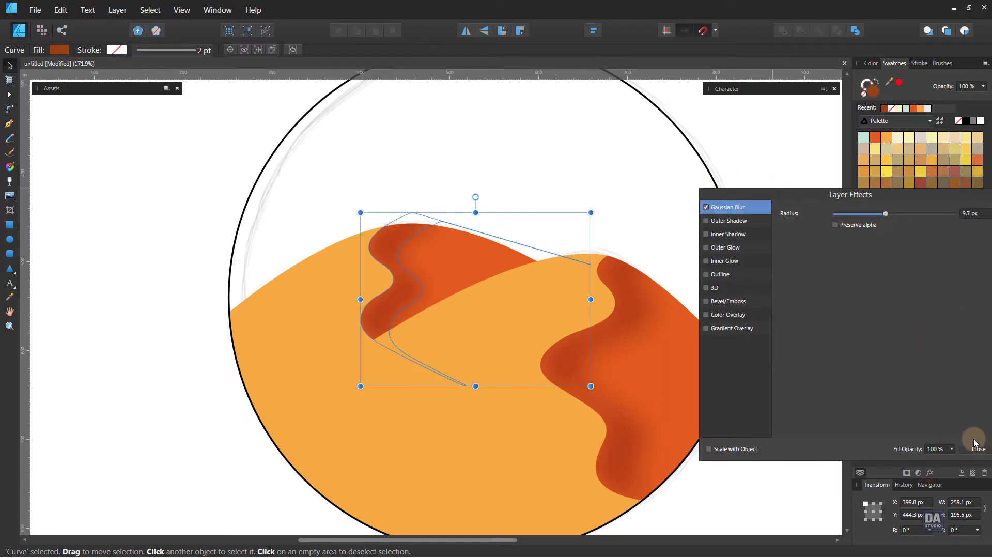
left_click(978, 448)
left_click(783, 423)
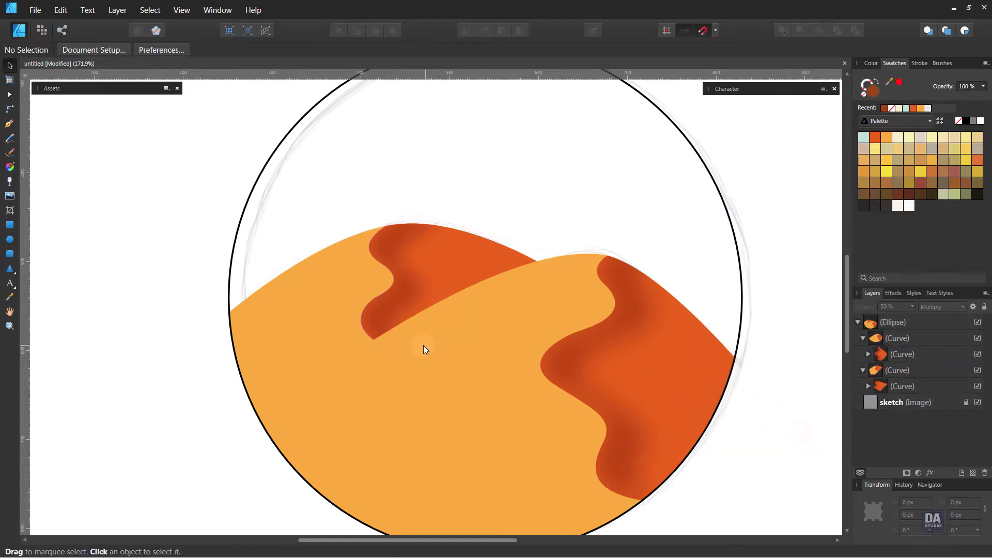
Draw a Pen curve following the front dune's upper edge from where the dunes meet to just outside the circle, and adjust its handles.
left_click_drag(374, 343, 356, 314)
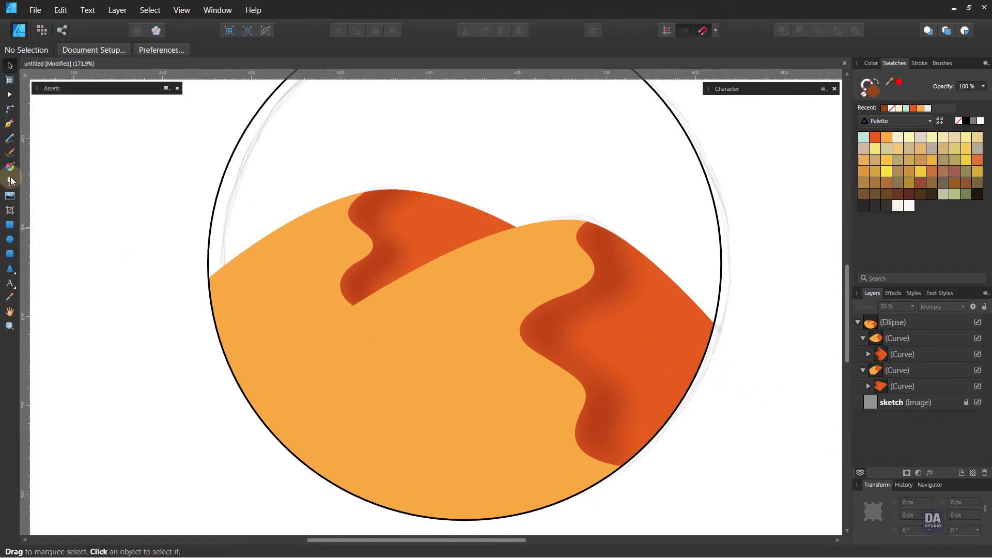
left_click(10, 123)
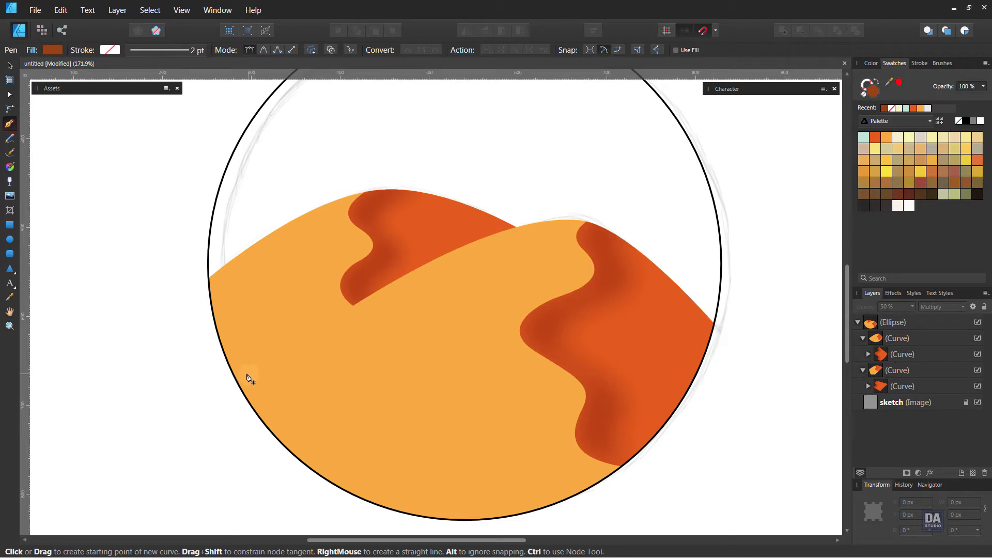
left_click(515, 229)
left_click(243, 383)
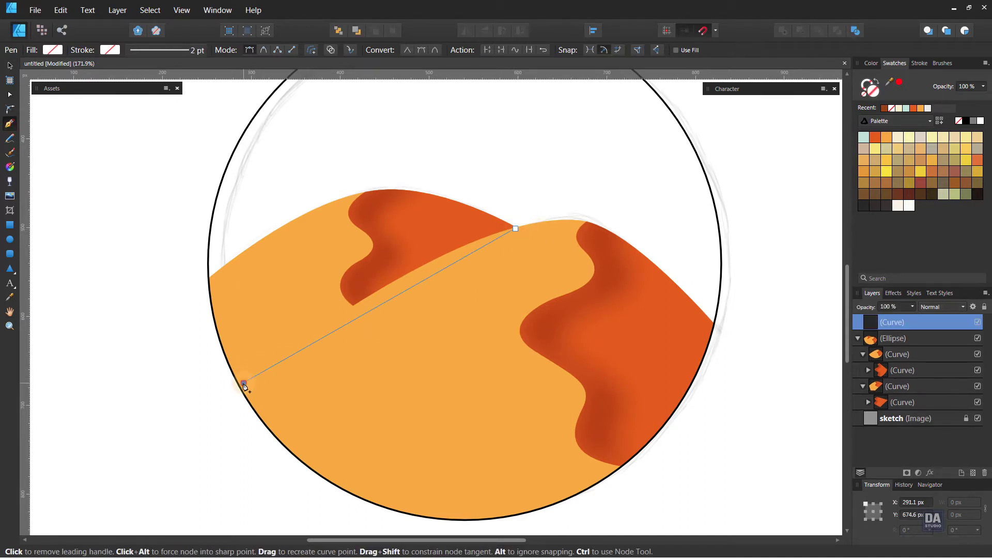
mouse_move(242, 384)
left_mouse_down()
mouse_move(228, 393)
mouse_move(253, 372)
left_mouse_up()
left_click_drag(420, 279, 452, 248)
left_click_drag(324, 308, 337, 309)
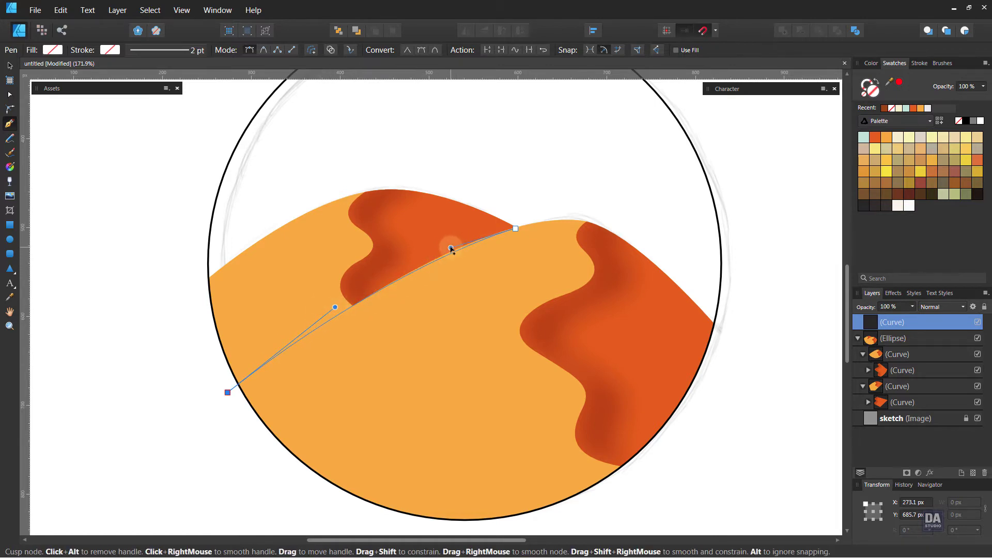
left_click_drag(451, 246, 451, 243)
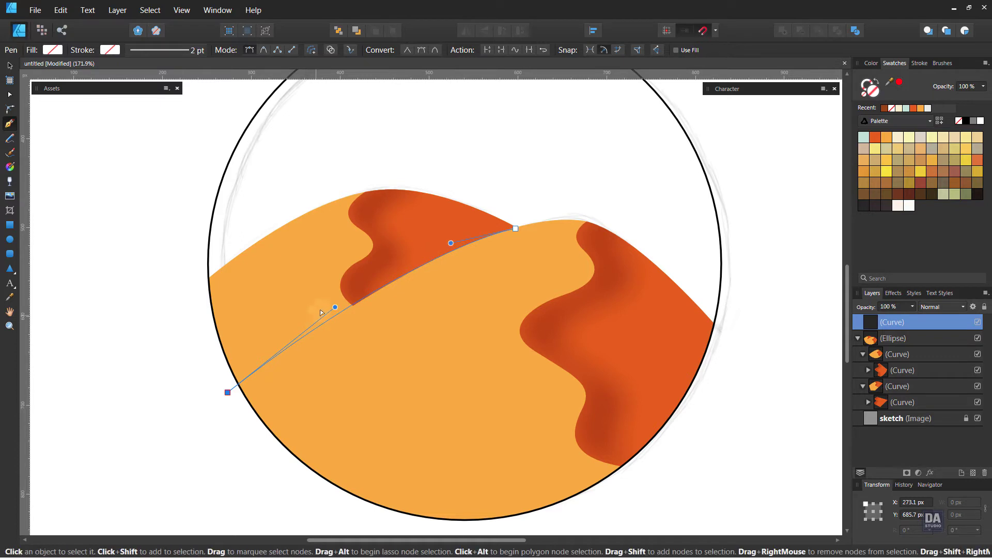
left_click_drag(336, 308, 342, 309)
Give the curve a dark brown 9 pt stroke that scales with the object.
left_click(867, 83)
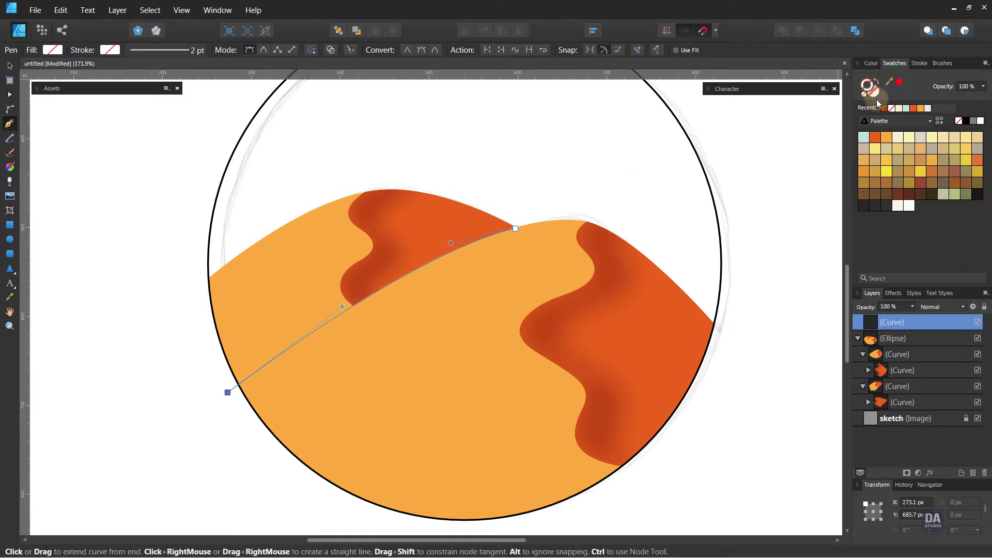
left_click(885, 108)
left_click(919, 64)
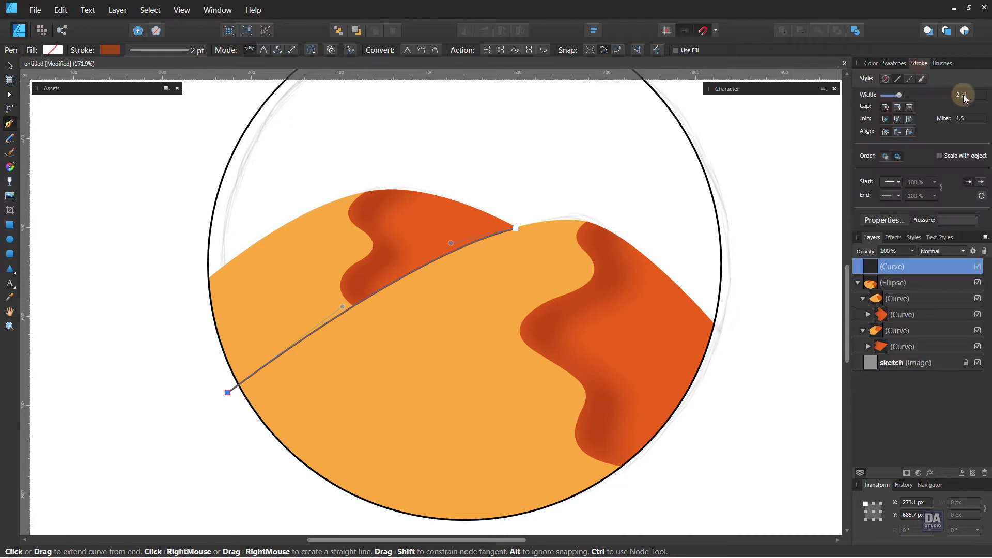
scroll(964, 98, "up", 7)
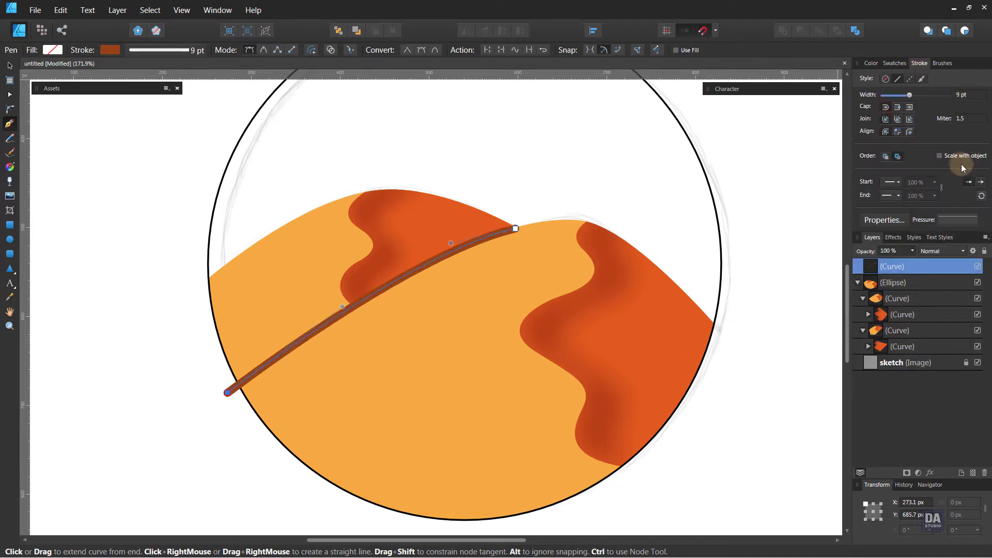
Taper the stroke to a point at both ends with its pressure profile and place the curve inside the ellipse between the front and back dunes.
left_click(962, 219)
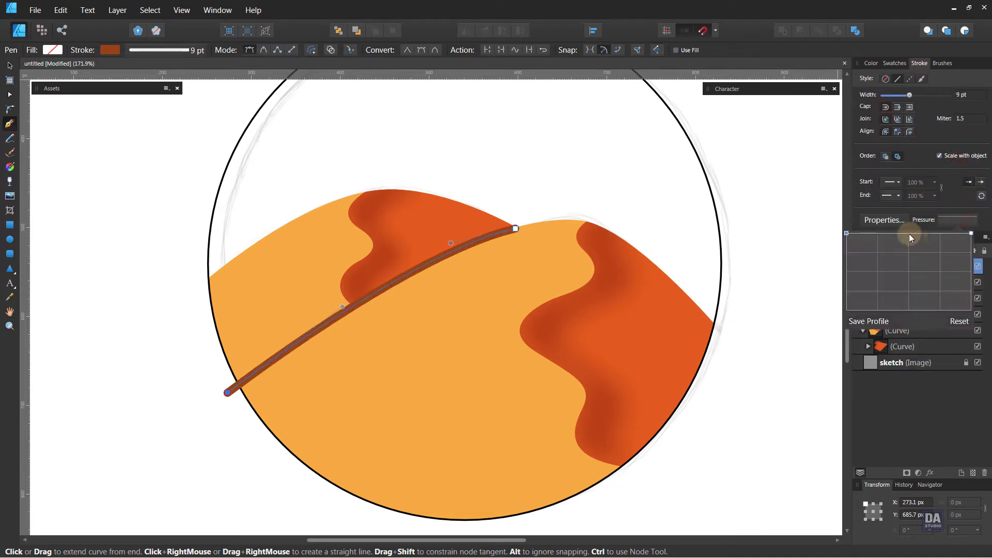
left_click_drag(848, 234, 820, 361)
left_click(882, 405)
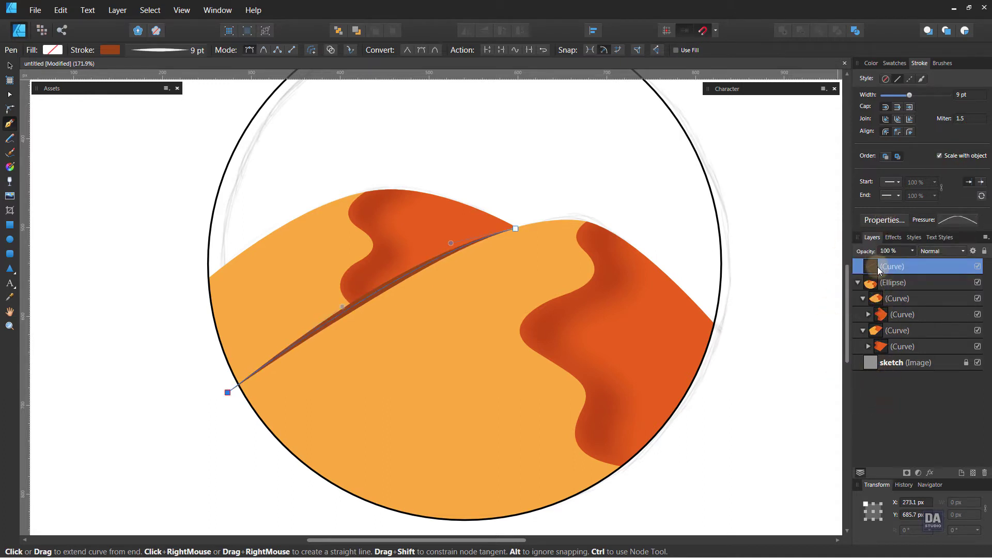
left_click_drag(902, 268, 891, 299)
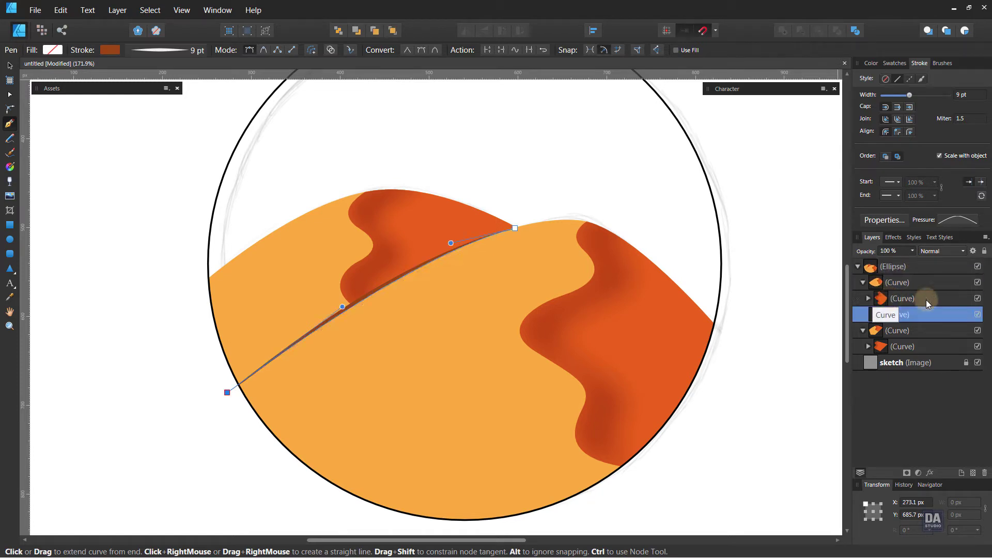
Apply a 7 px Gaussian Blur to the shadow curve and move its outer end node farther outside the circle, to about X 219, Y 724.6 px.
left_click(931, 472)
left_click_drag(839, 215, 879, 214)
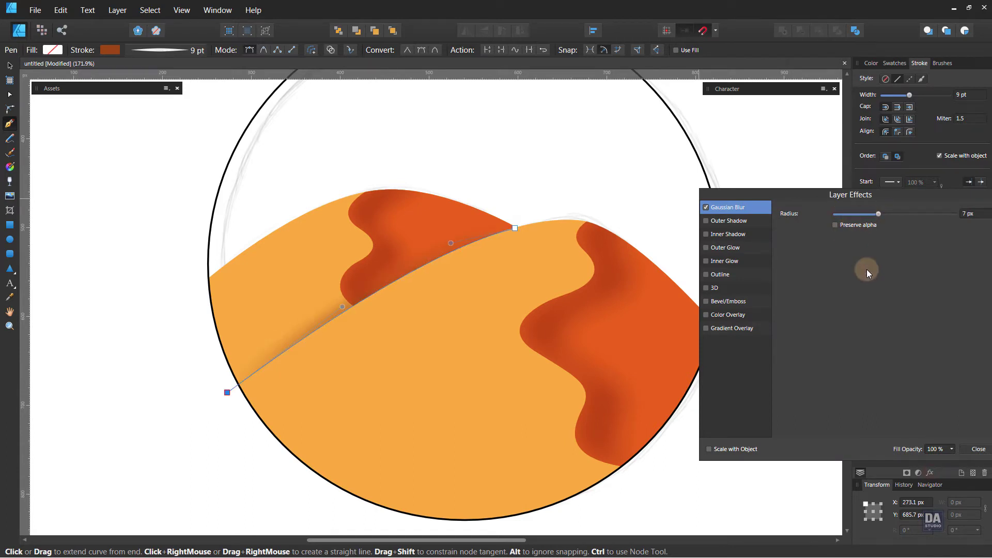
left_click(978, 449)
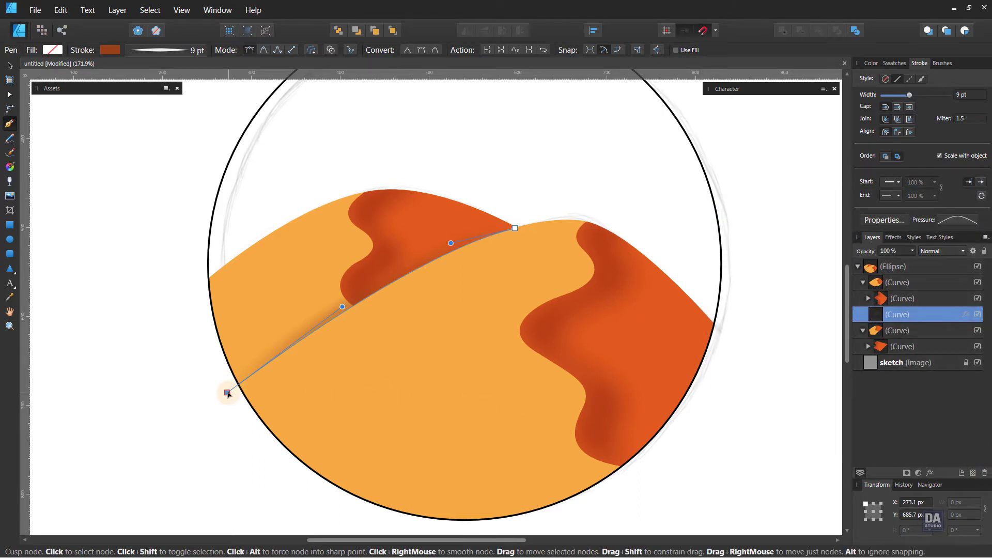
left_click_drag(227, 393, 180, 427)
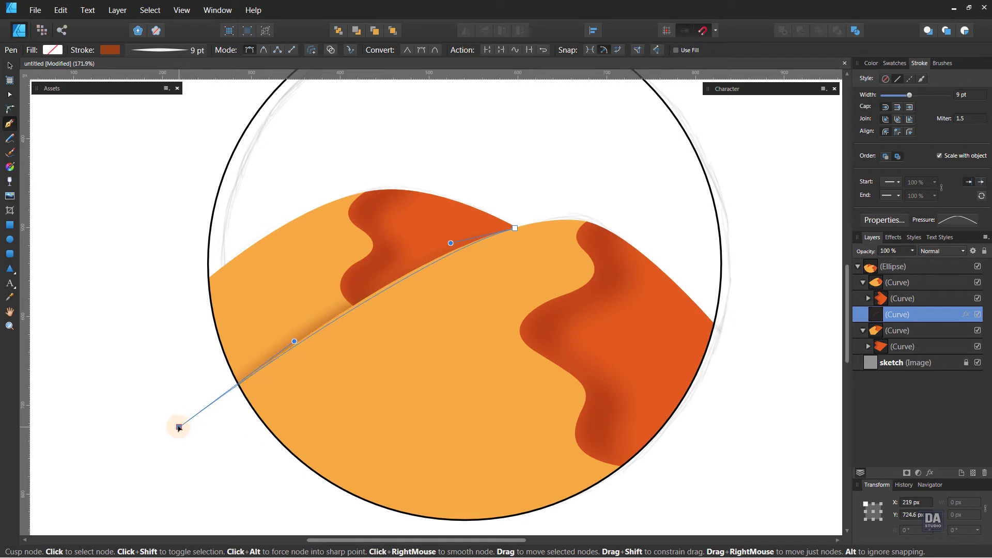
Adjust both handles of the shadow curve between the dunes to follow the front dune's edge more closely.
left_click_drag(299, 338, 295, 337)
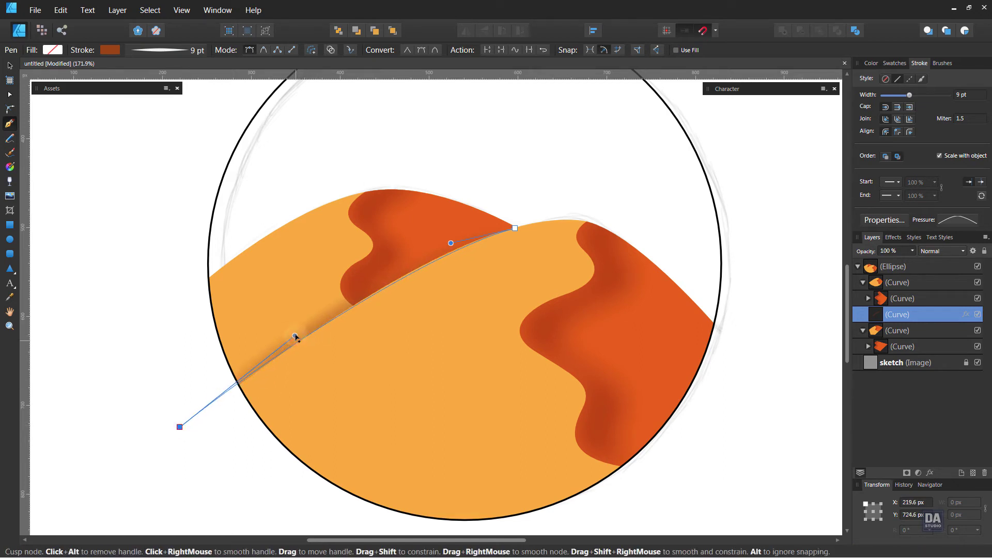
left_click_drag(450, 243, 447, 241)
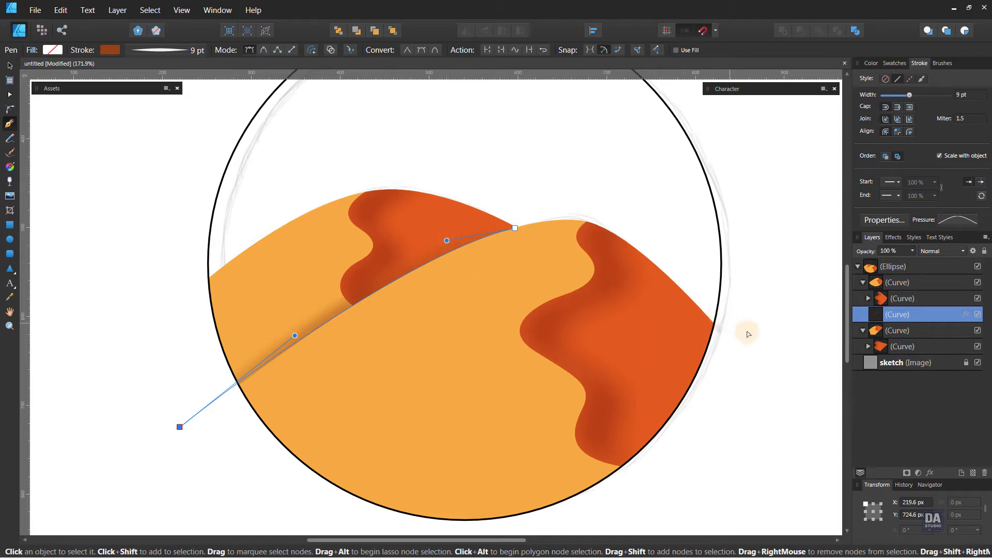
left_click(775, 349)
scroll(343, 391, "down", 5)
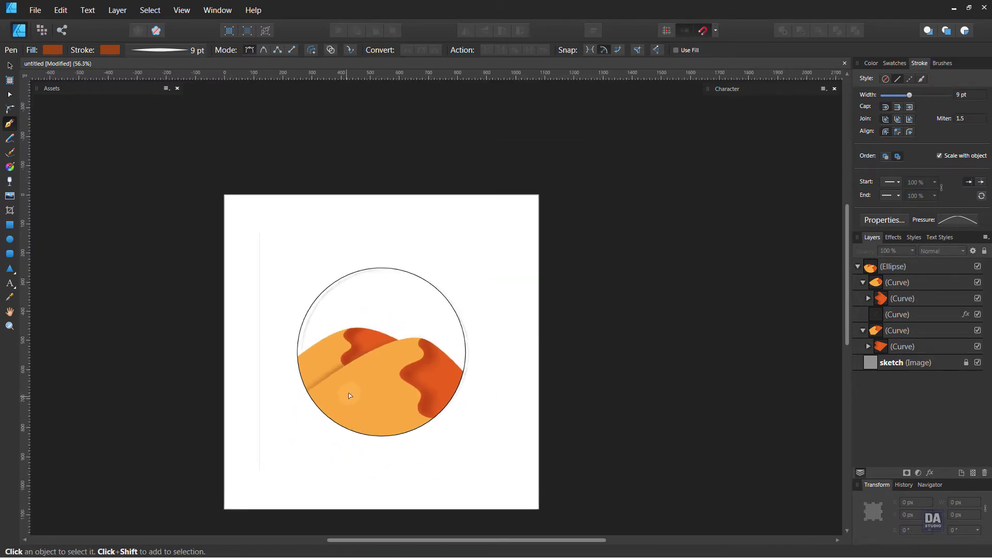
scroll(351, 374, "up", 5)
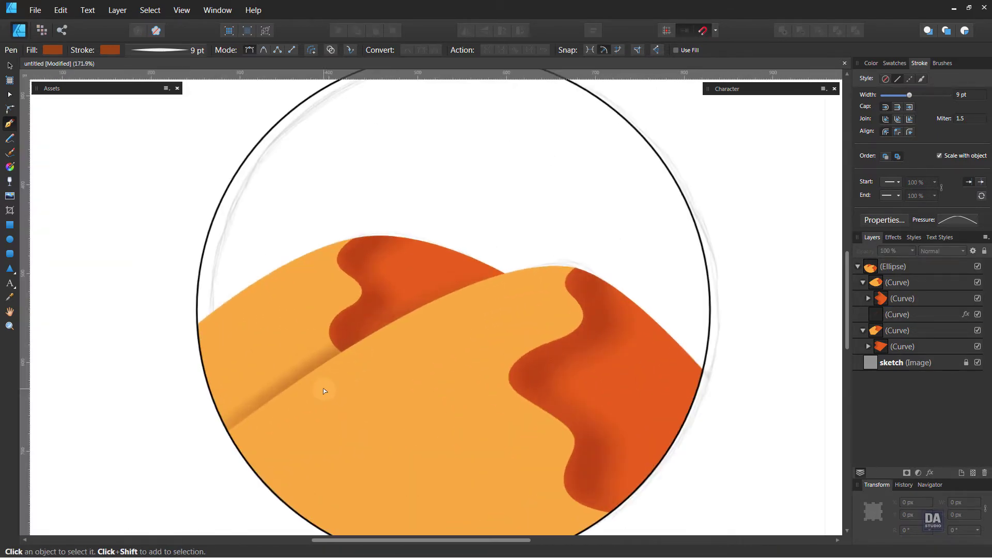
Raise the shadow curve's Gaussian Blur radius to about 15.4 px and its stroke width to 11 pt.
left_click(887, 315)
left_click(967, 315)
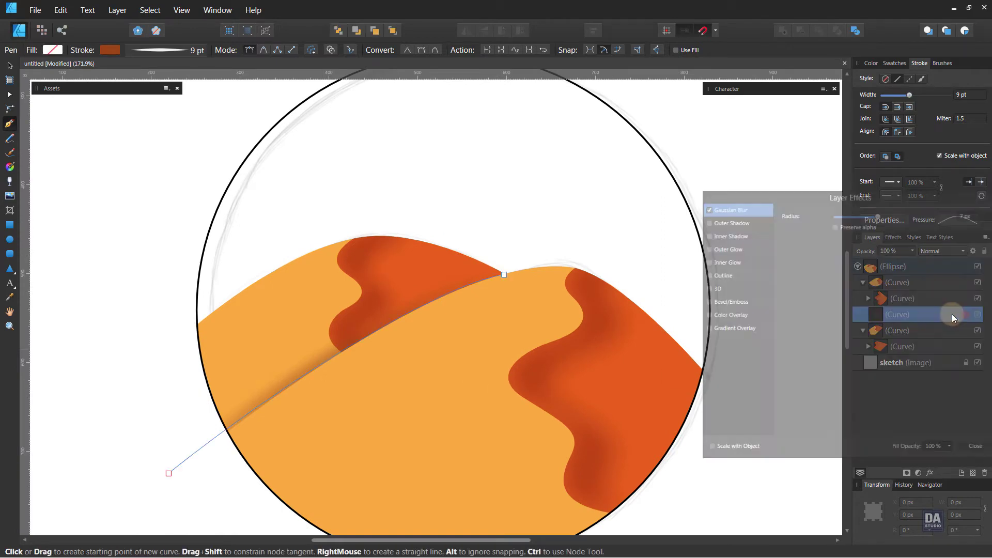
left_click_drag(877, 214, 895, 217)
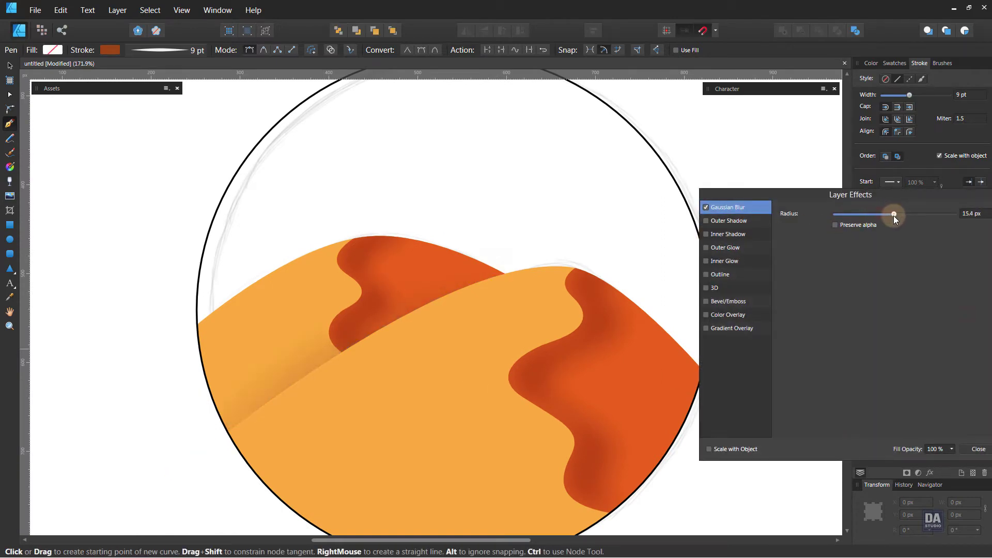
left_click(979, 449)
scroll(968, 93, "up", 1)
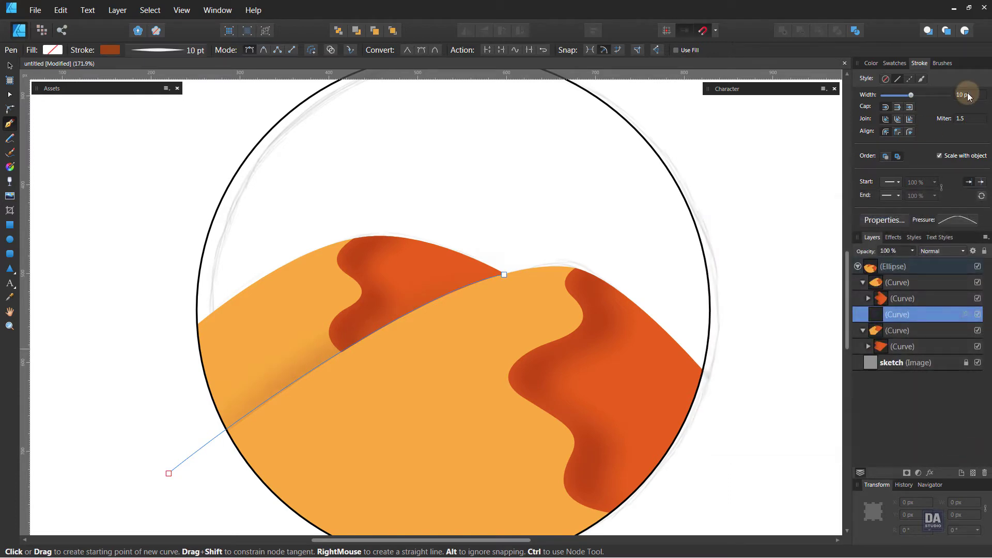
scroll(967, 93, "up", 1)
left_click(752, 288, "ctrl")
scroll(513, 298, "down", 4)
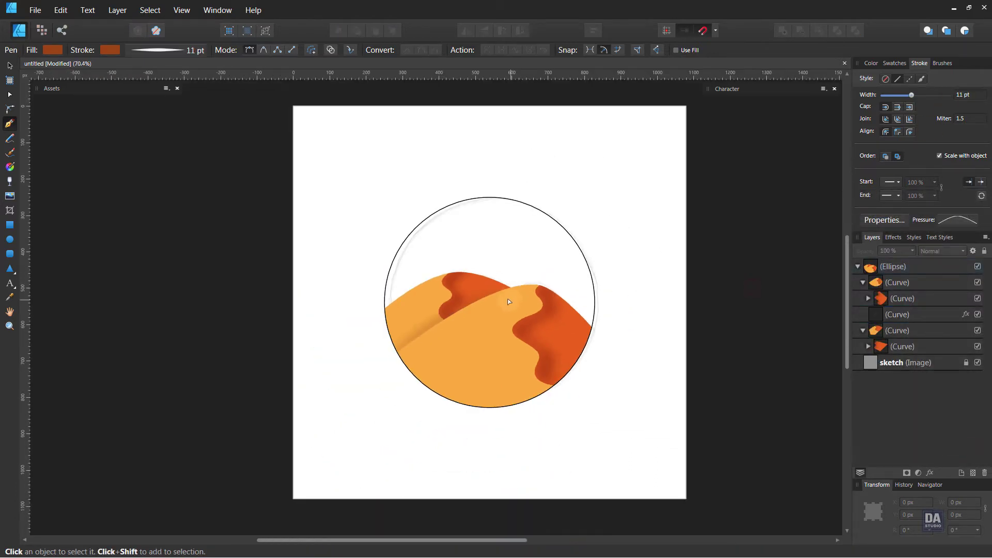
scroll(509, 301, "down", 1)
scroll(505, 299, "up", 1)
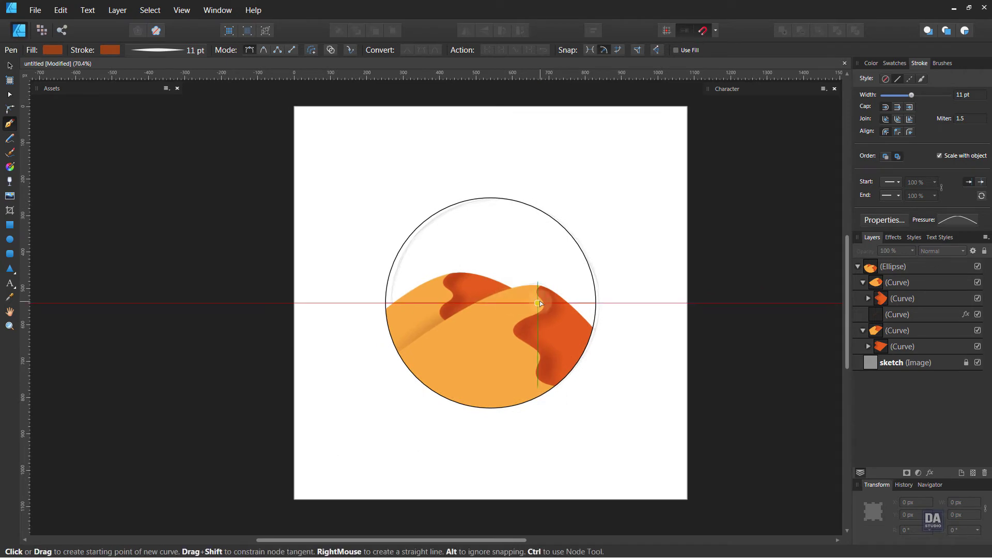
Remove the outline from the scene's circle and fill it with pale mint green as the sky.
key("v")
left_click(589, 263)
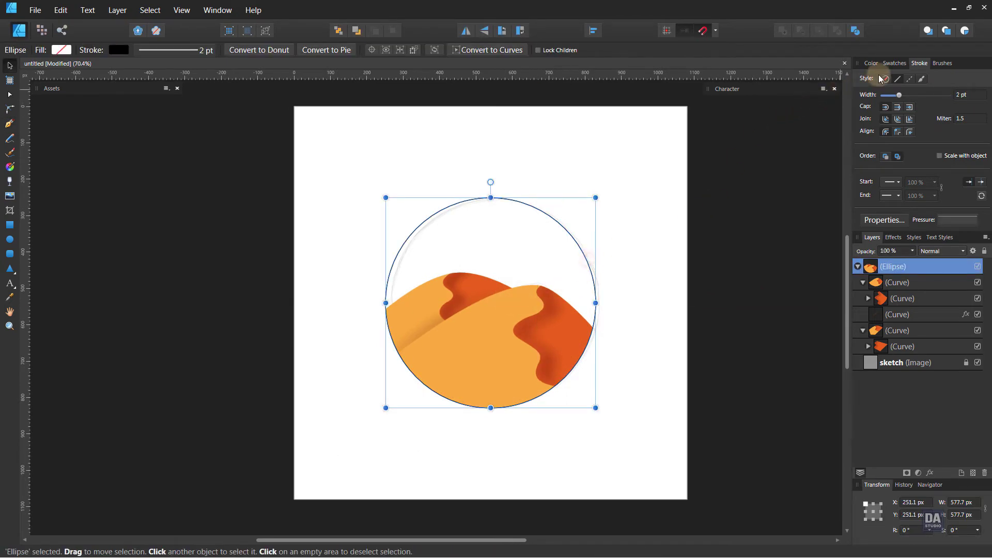
left_click(893, 64)
left_click(864, 94)
left_click(873, 92)
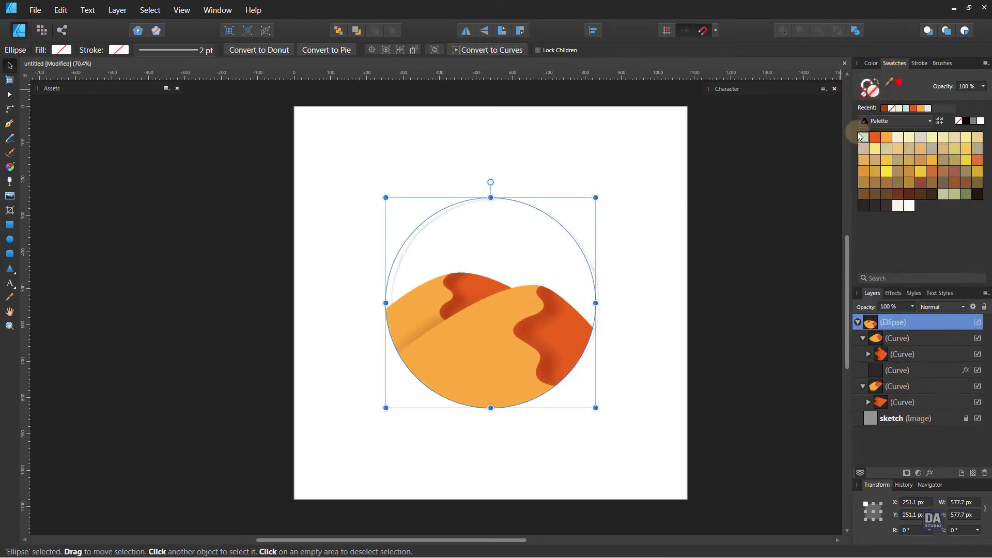
left_click(862, 136)
left_click(673, 251)
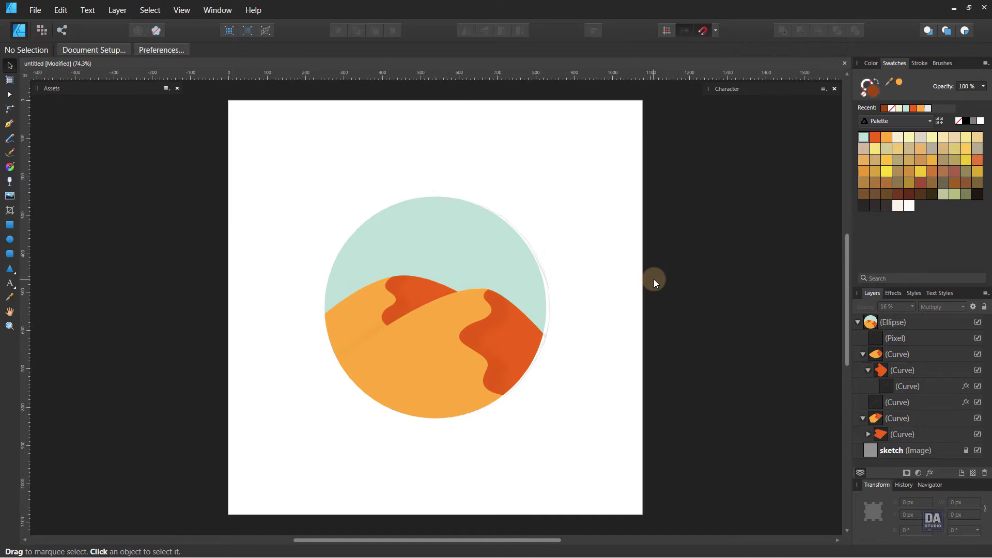
Draw a brown rounded rectangle about 722 px square from the centre over the dune scene.
left_click(858, 322)
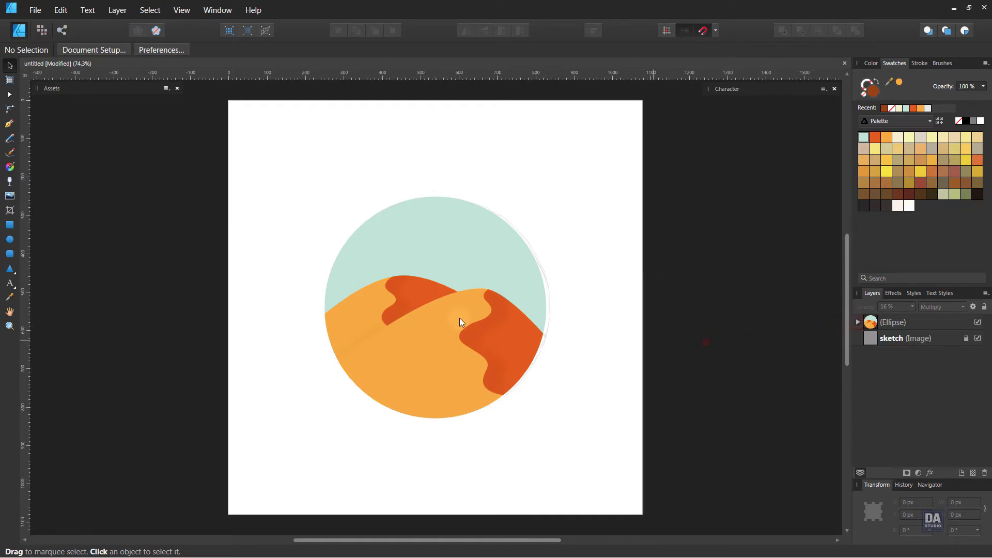
left_click(10, 255)
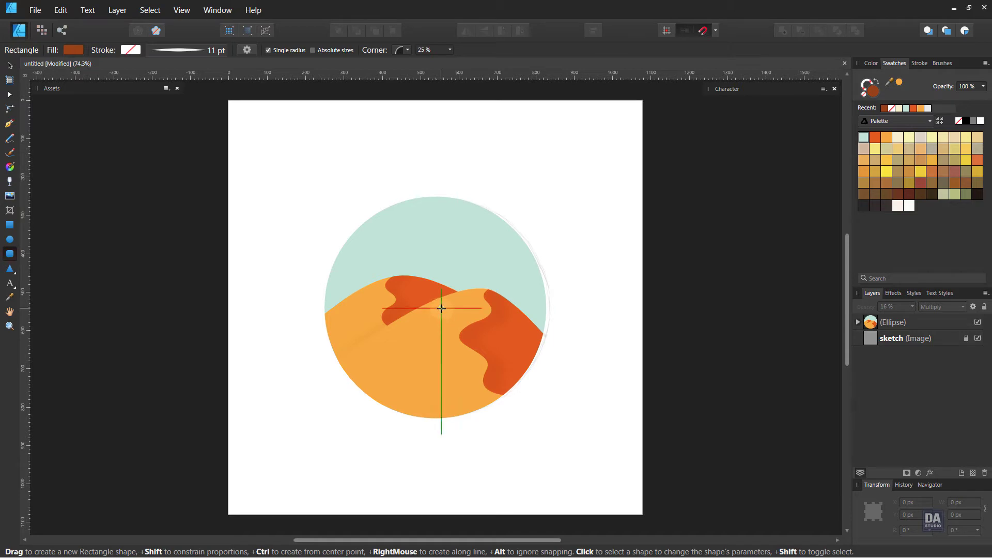
left_click_drag(442, 308, 627, 396)
key("v")
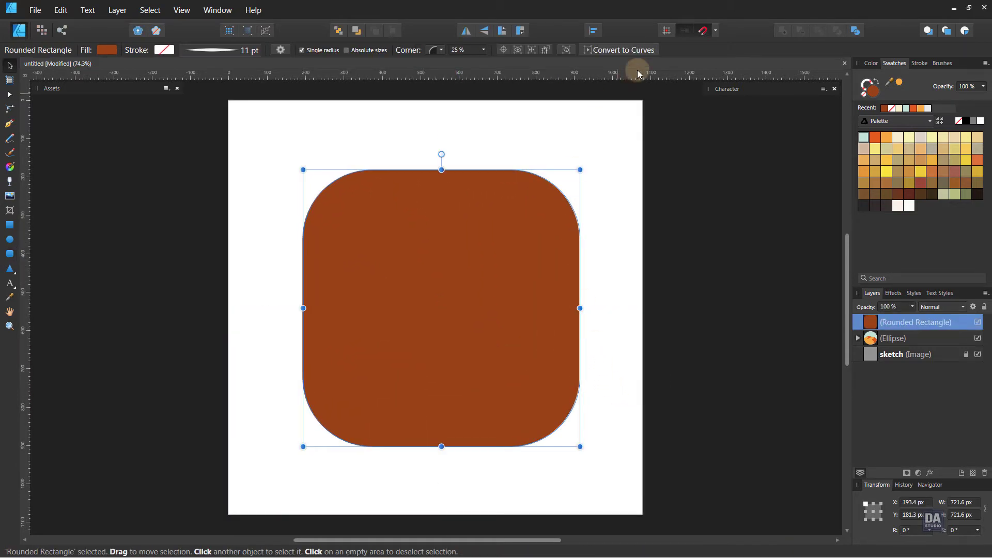
Centre the rounded rectangle horizontally and vertically on the page and increase its corner rounding to 31%.
left_click(601, 33)
left_click(613, 65)
left_click(614, 115)
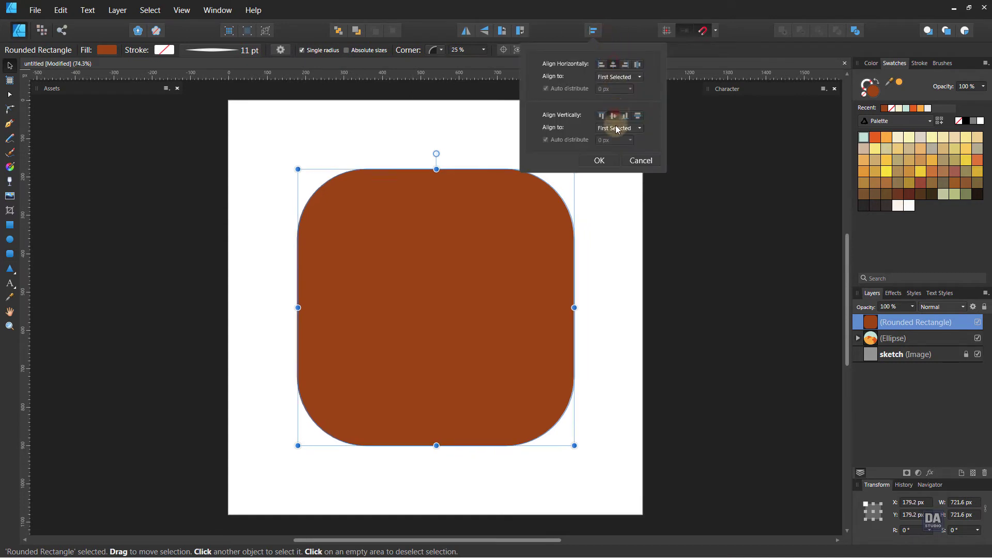
left_click(599, 160)
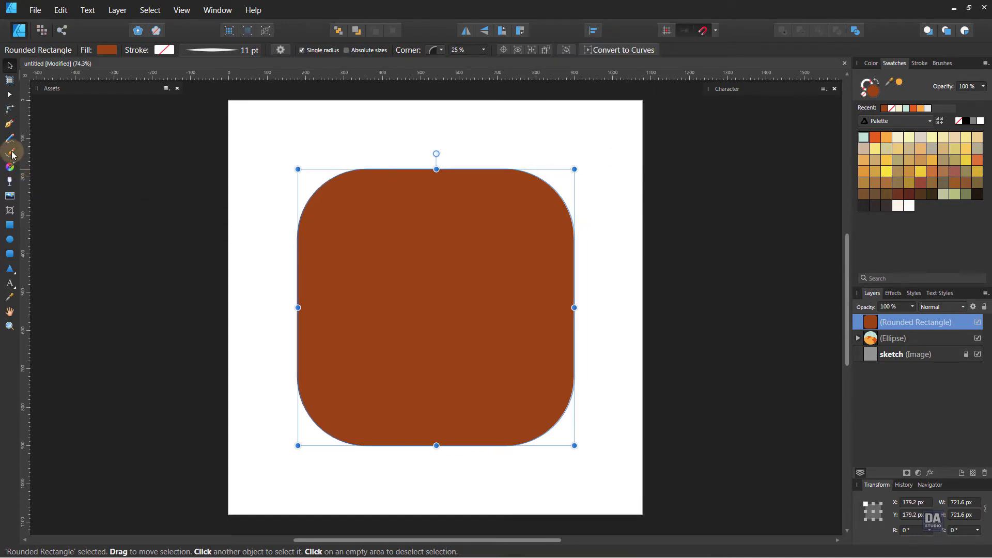
left_click(10, 254)
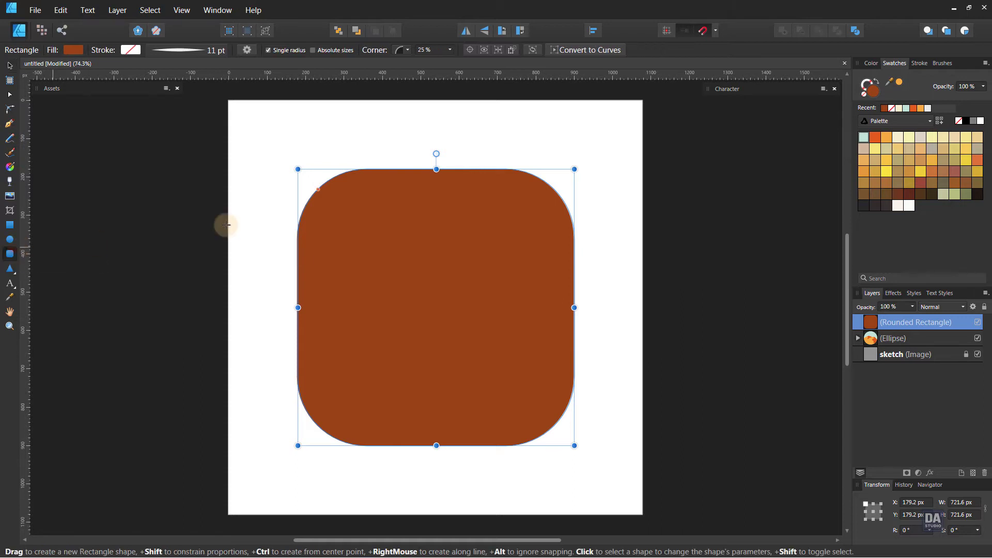
left_click_drag(319, 190, 322, 194)
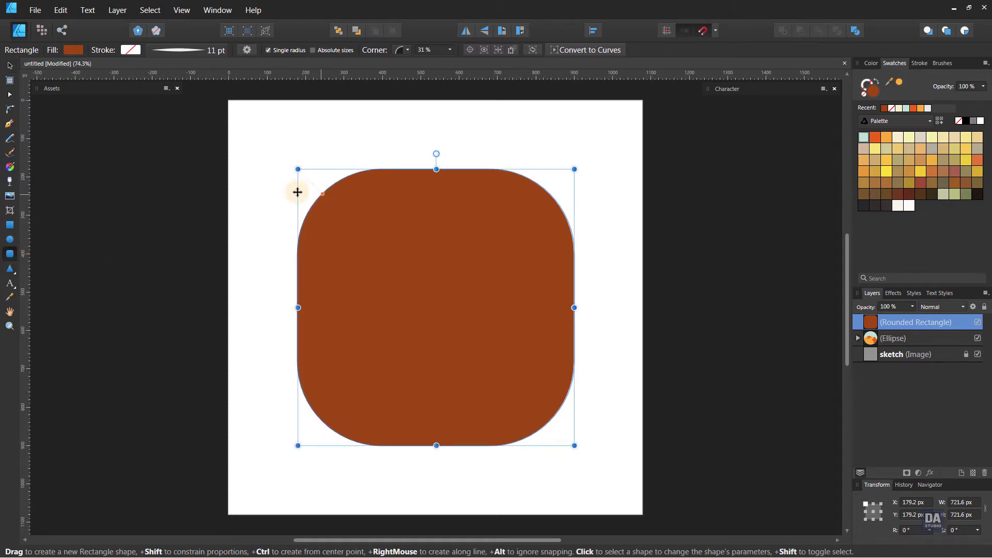
Send the rounded rectangle beneath the sketch layer and hide the sketch.
left_click(10, 65)
mouse_move(950, 324)
left_mouse_down()
mouse_move(937, 387)
mouse_move(974, 348)
left_mouse_up()
left_click(977, 339)
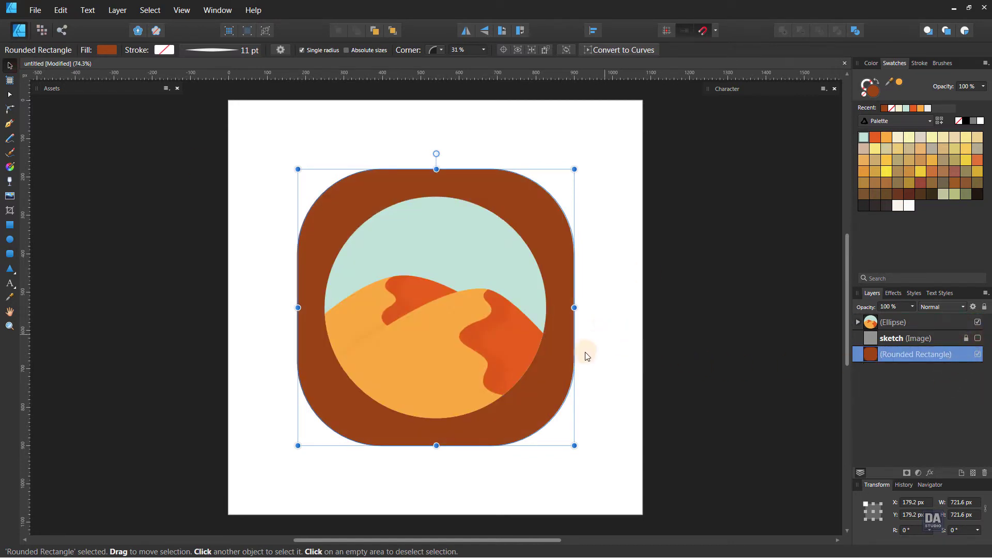
Enlarge the rounded rectangle about its centre to about 757 px square and reduce its corner rounding to 26%.
mouse_move(575, 446)
left_mouse_down()
mouse_move(589, 456)
mouse_move(583, 449)
left_mouse_up()
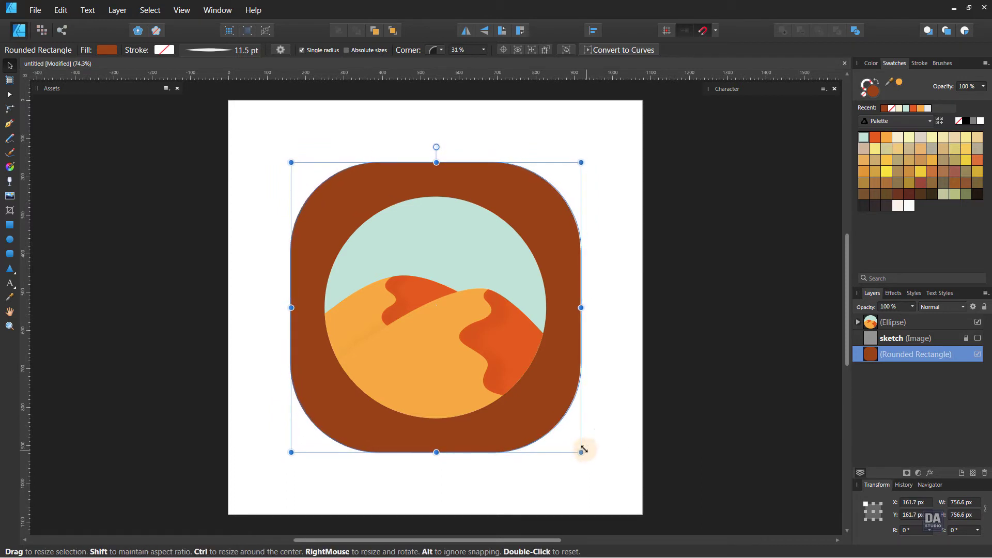
left_click(15, 260)
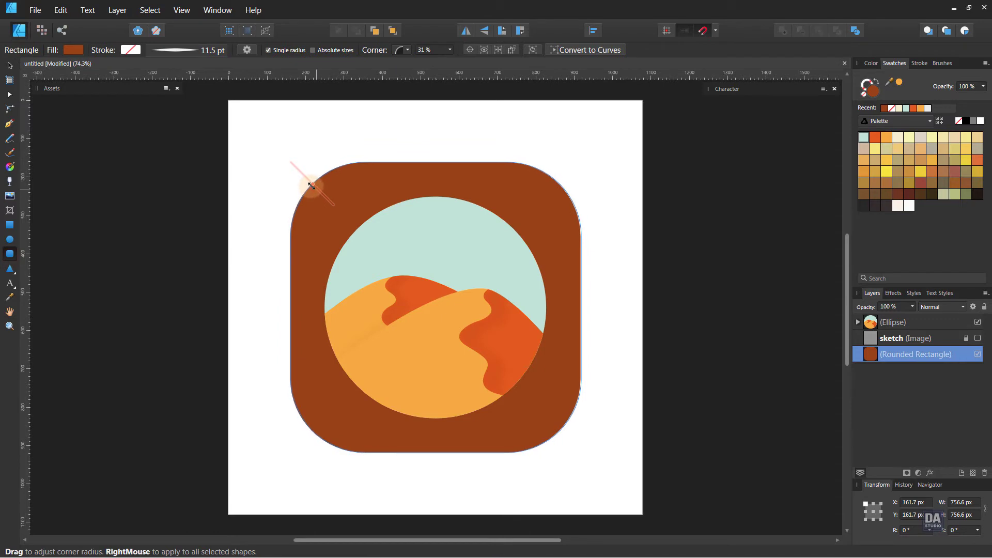
left_click_drag(311, 186, 313, 187)
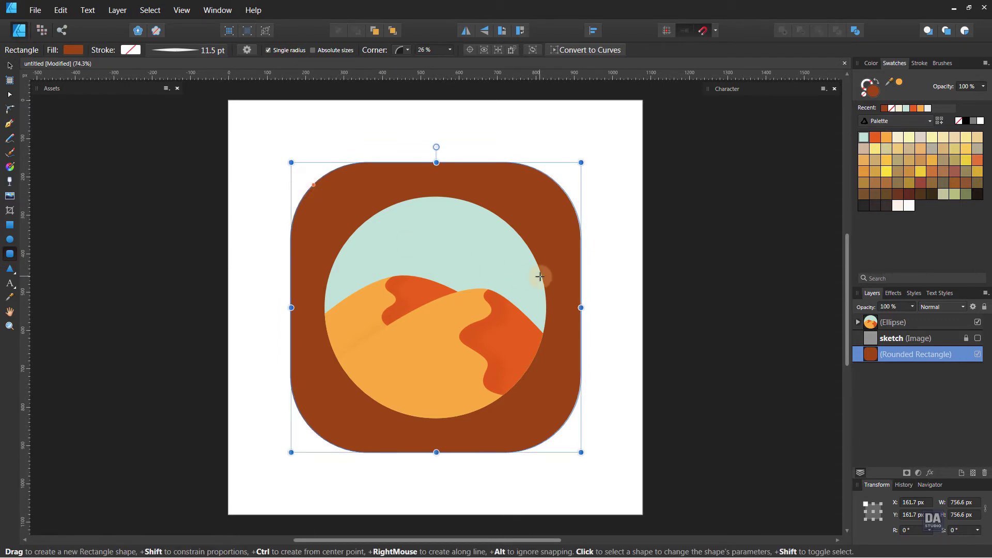
key("v")
left_click(638, 283)
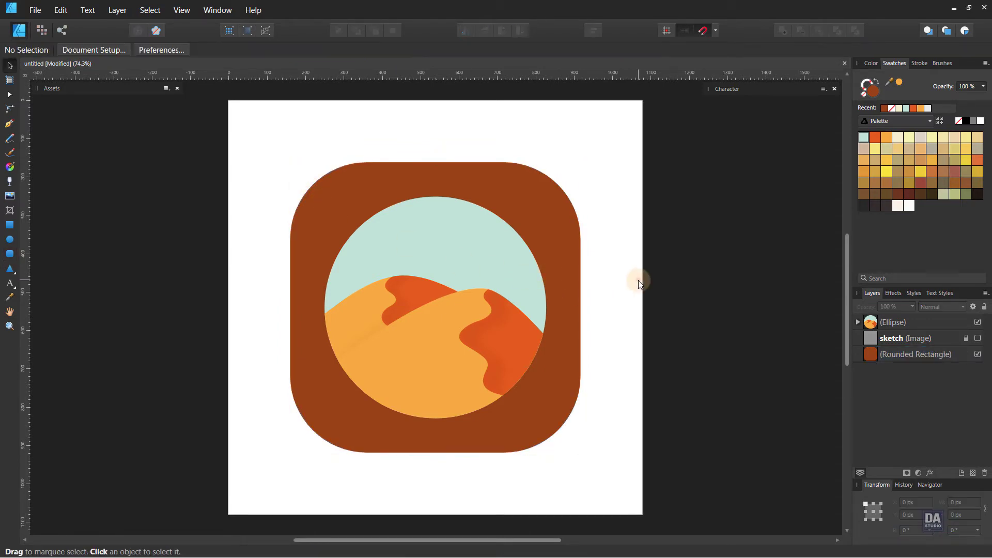
Draw a circle about 674 px wide from the page centre and fill it with pale cream.
left_click(9, 239)
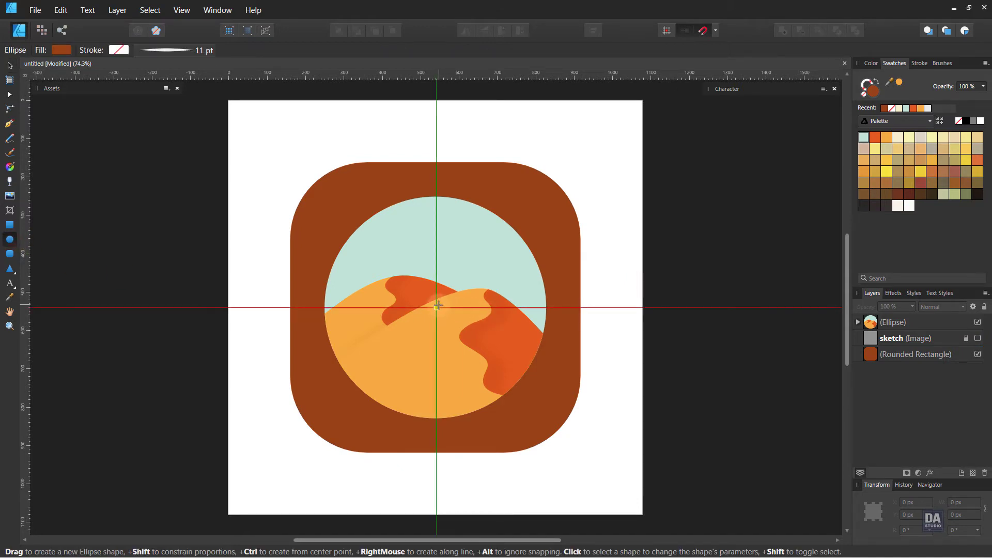
left_click_drag(437, 307, 600, 399)
key("v")
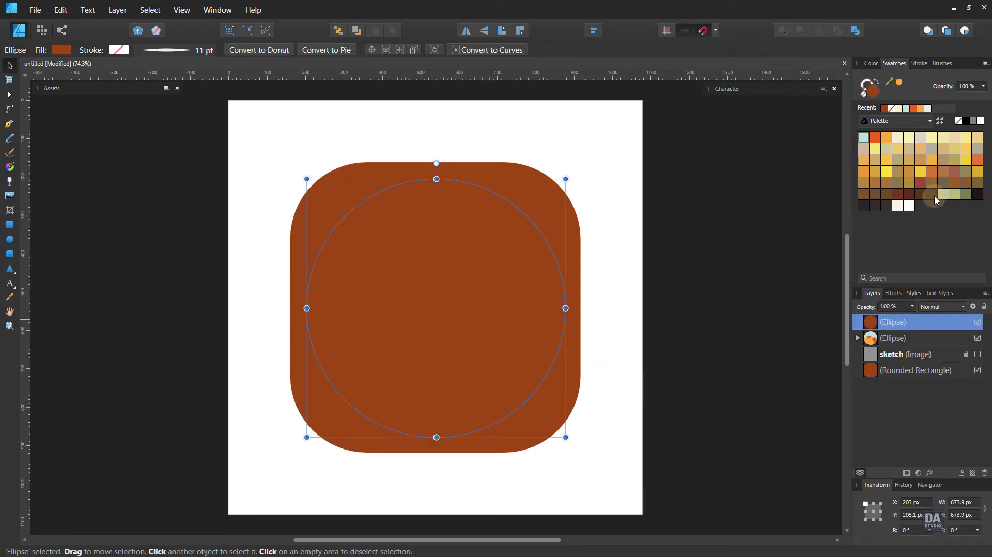
left_click(901, 139)
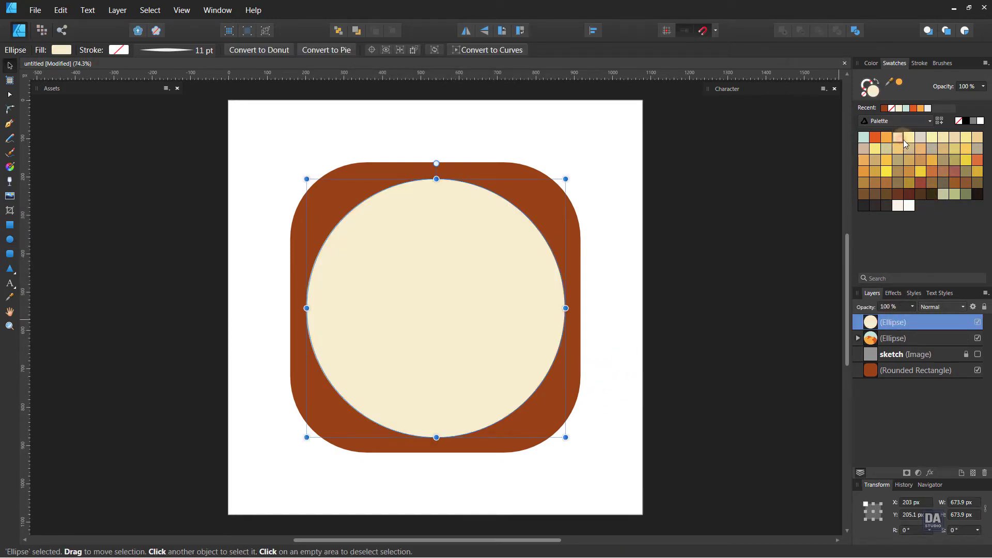
Place the new circle behind the dune scene at 50% opacity and change its fill to white.
mouse_move(912, 306)
left_mouse_down()
mouse_move(879, 316)
mouse_move(929, 318)
left_mouse_up()
left_click(661, 325)
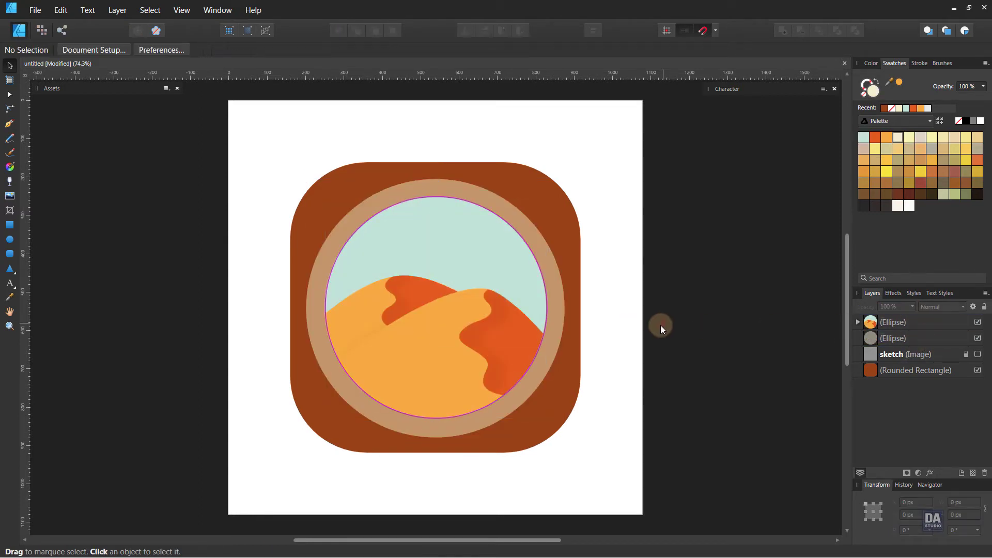
left_click(562, 336)
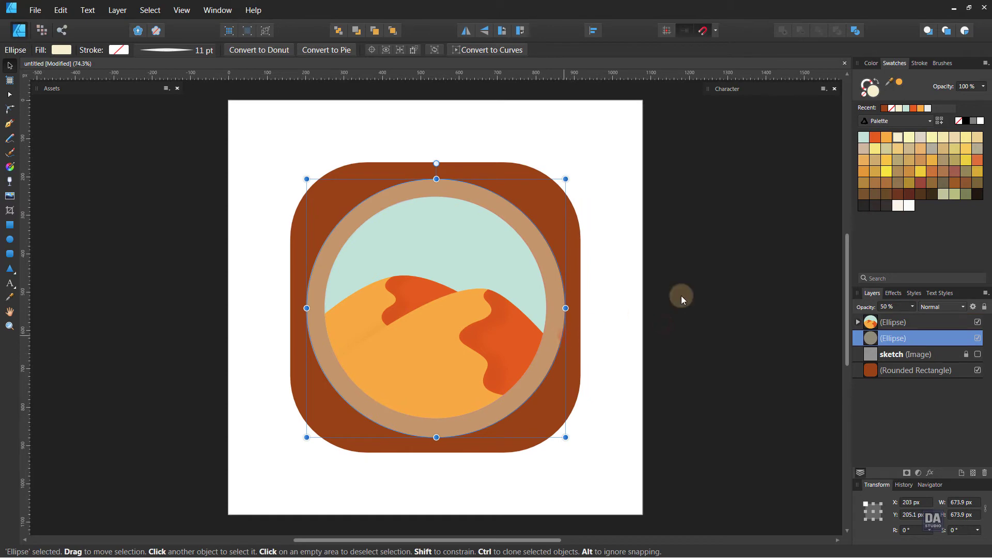
left_click(981, 121)
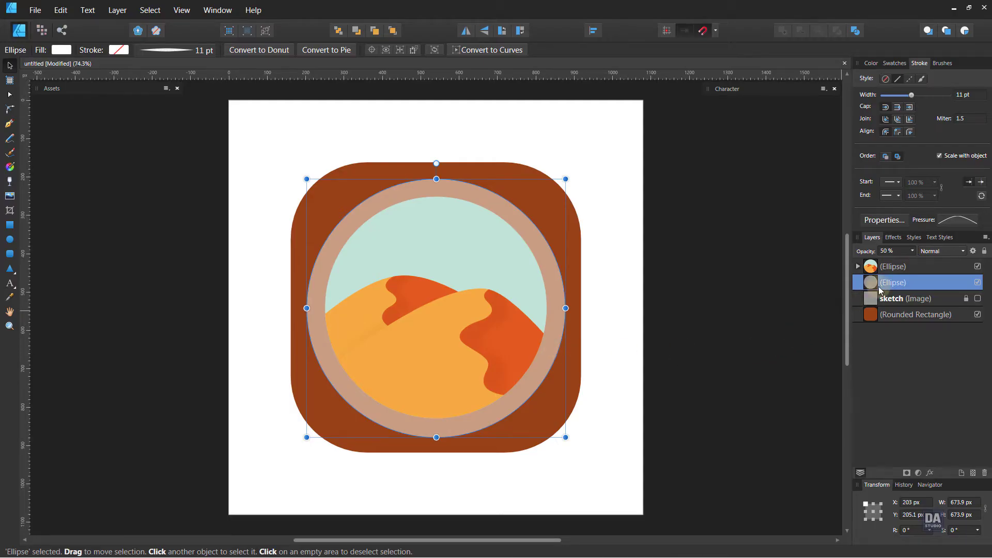
Scale both circles down about their centre until the outer one is about 561 px wide, and duplicate the translucent white circle.
left_click(886, 271, "shift")
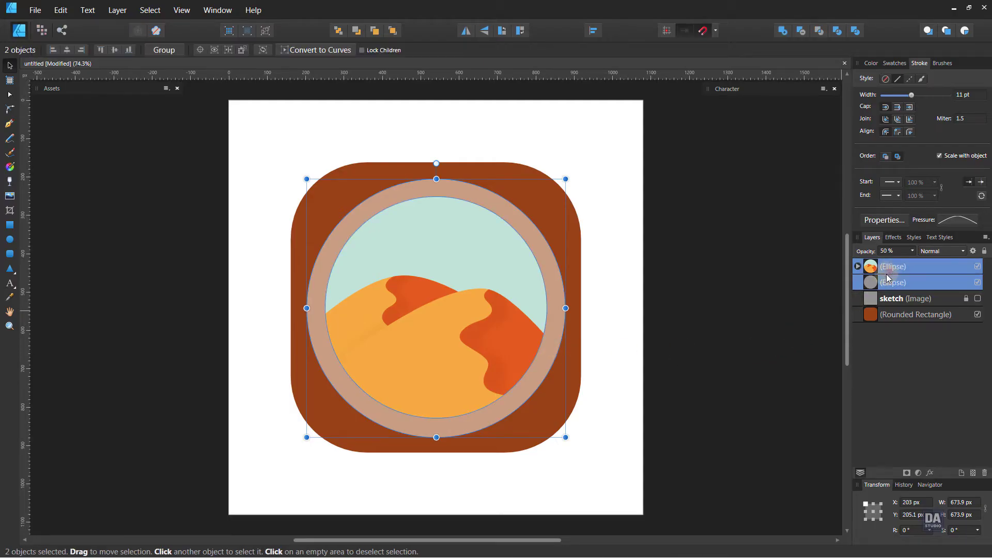
left_click_drag(566, 437, 541, 418)
left_click(896, 287)
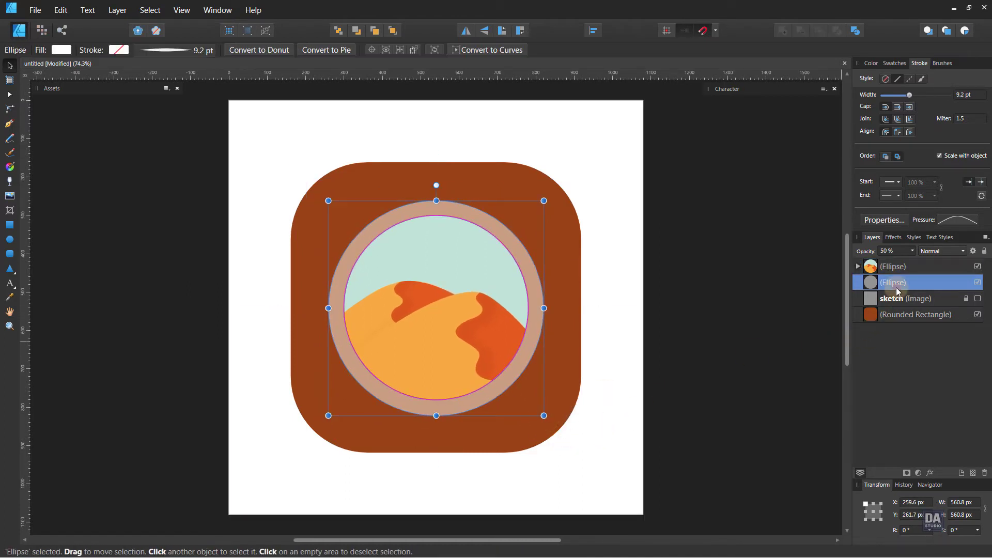
right_click(896, 287)
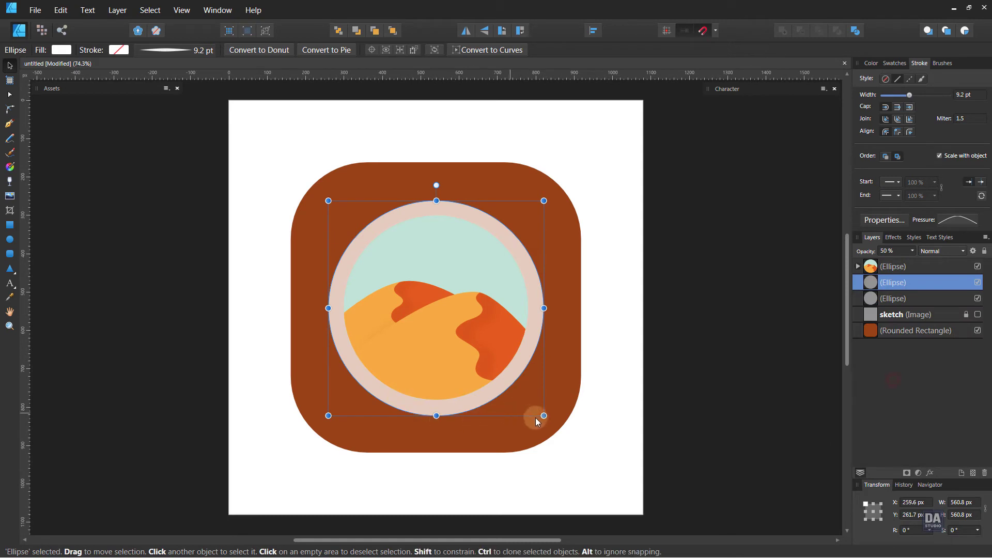
Enlarge one translucent circle about its centre into a wider outer ring and make the rounded rectangle slightly larger.
left_click_drag(543, 415, 588, 457)
left_click(550, 423)
left_click(627, 340)
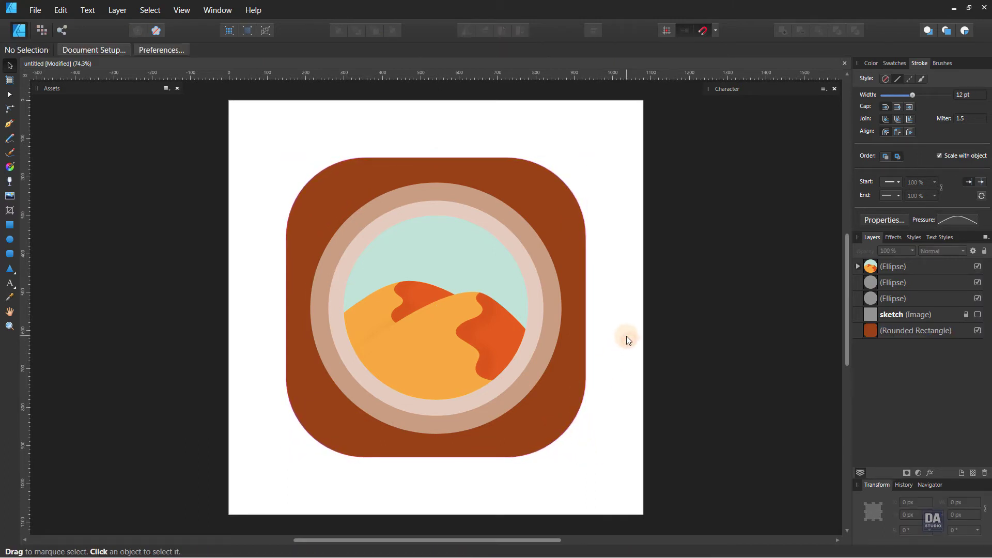
Select the whole icon artwork and scale it down slightly about its centre.
scroll(549, 415, "down", 1)
left_click_drag(592, 137, 373, 451)
left_click_drag(585, 447, 568, 429)
left_click(613, 443)
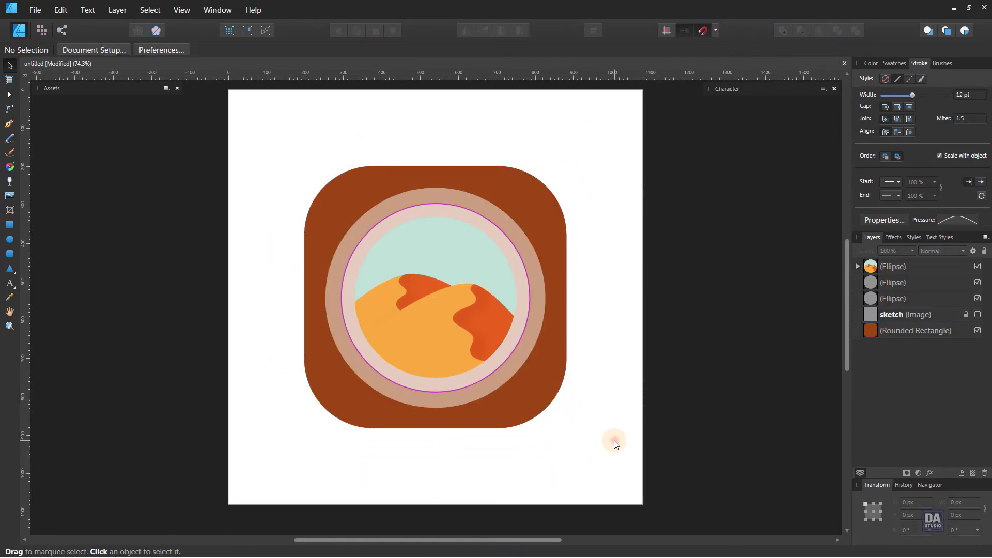
Add a Multiply outer shadow to the brown rounded rectangle with 60% opacity and a radius of about 30.3 px.
scroll(576, 442, "down", 1)
left_click(540, 402)
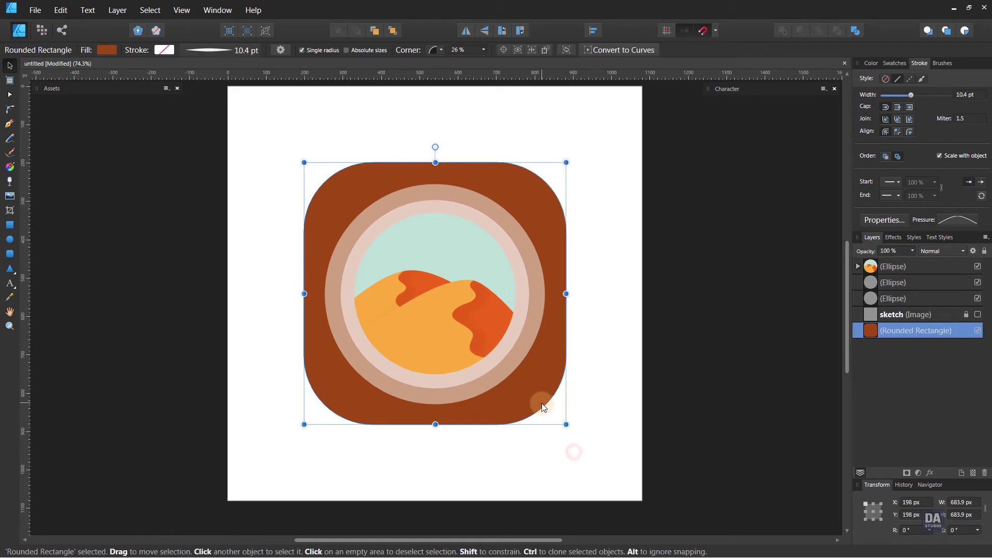
left_click(930, 475)
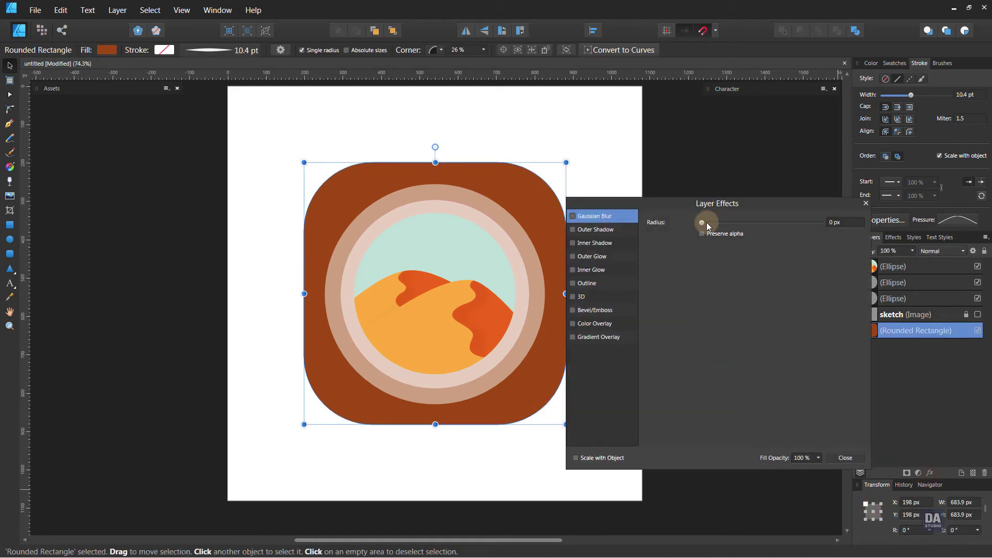
left_click(631, 229)
left_click_drag(716, 248, 780, 257)
left_click_drag(729, 234, 773, 240)
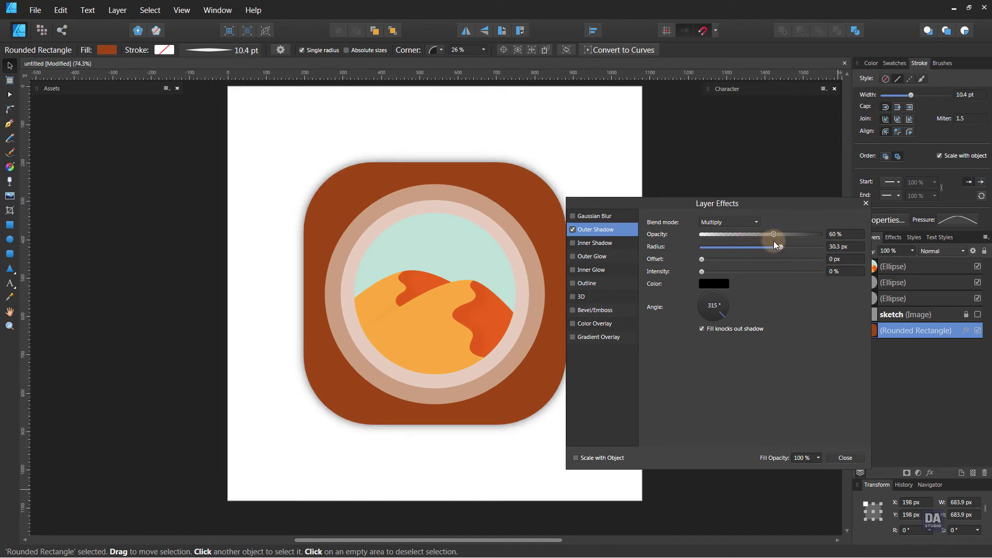
left_click(846, 458)
left_click(748, 438)
left_click(625, 408)
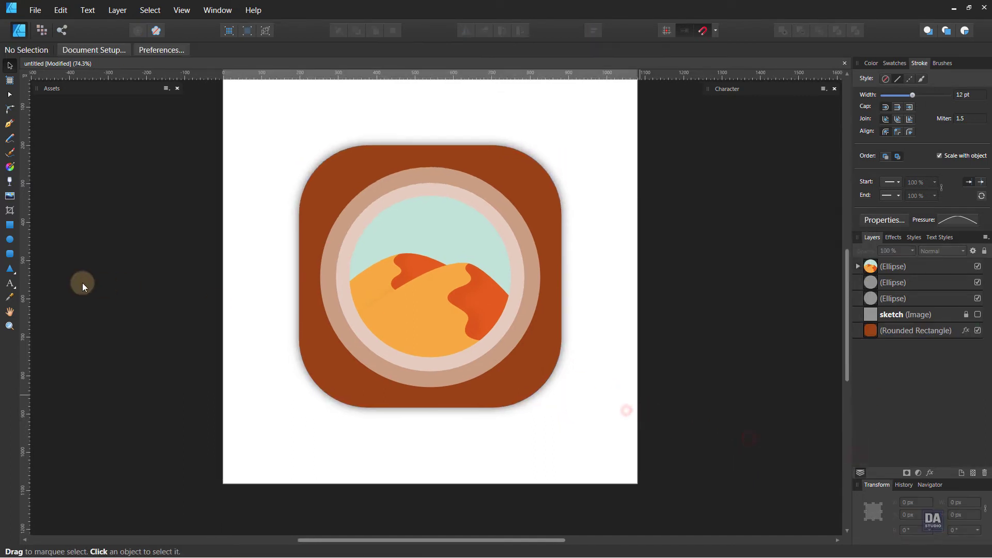
Draw a closed straight-edged long-shadow shape with the Pen tool from the rounded rectangle's two opposite corners to the page's lower-right corner.
left_click(10, 123)
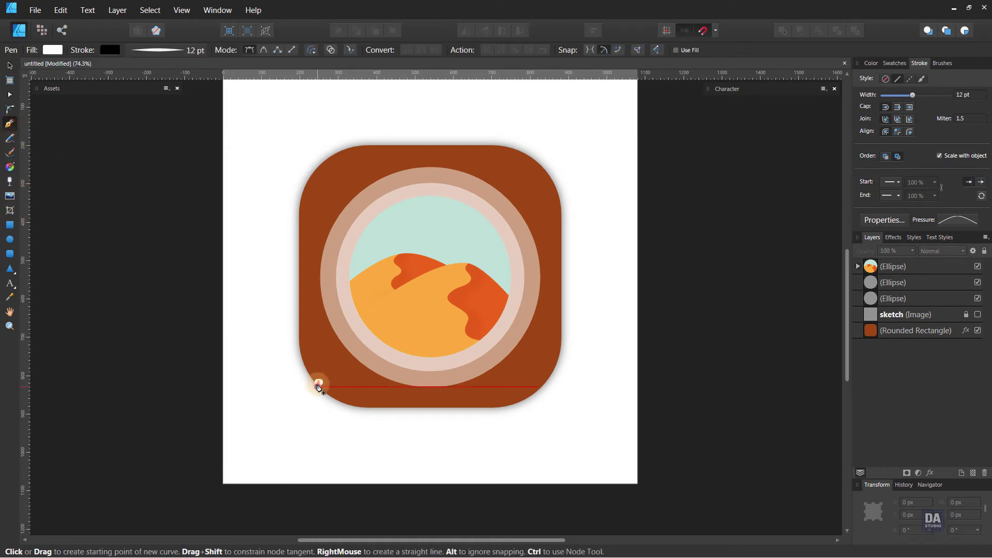
left_click(318, 385)
left_click(541, 168)
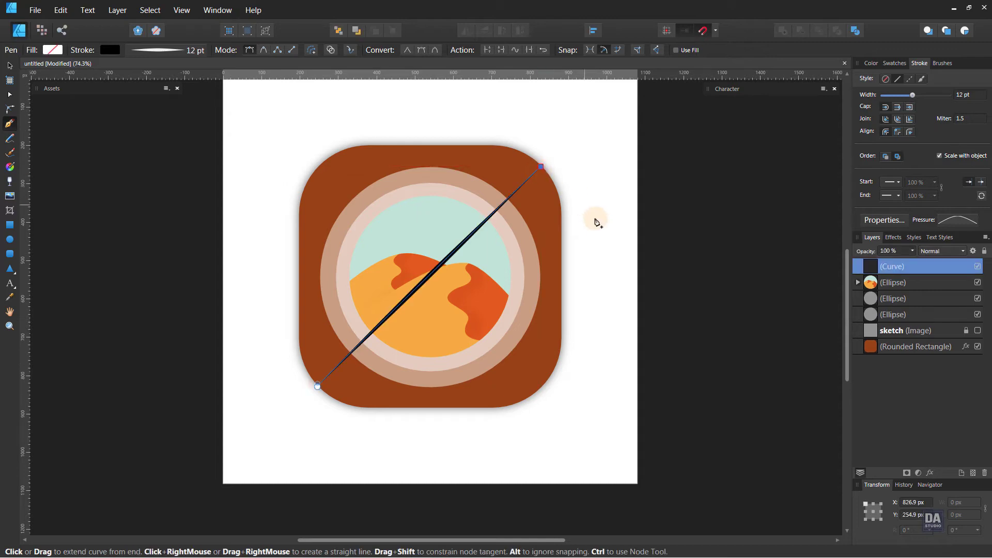
left_click(639, 245)
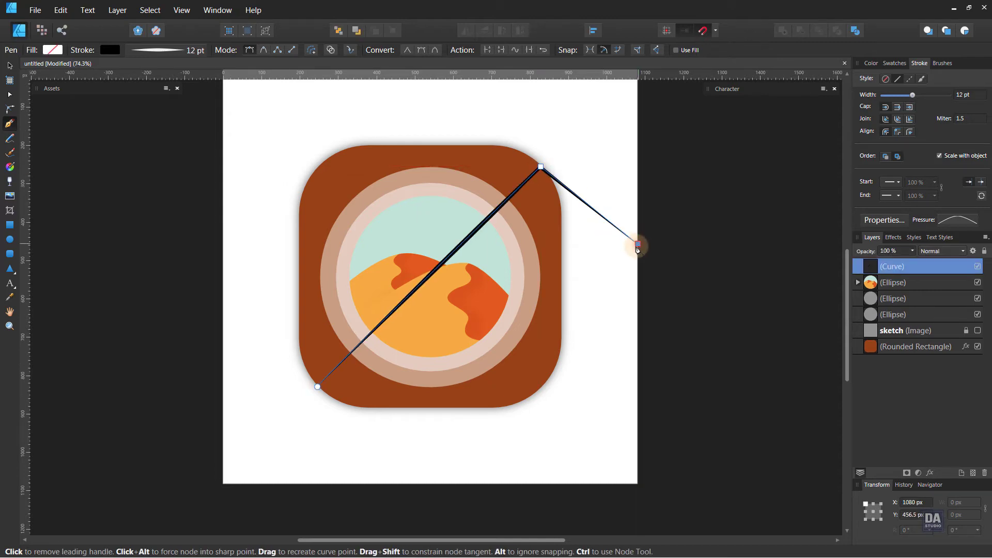
left_click(639, 484)
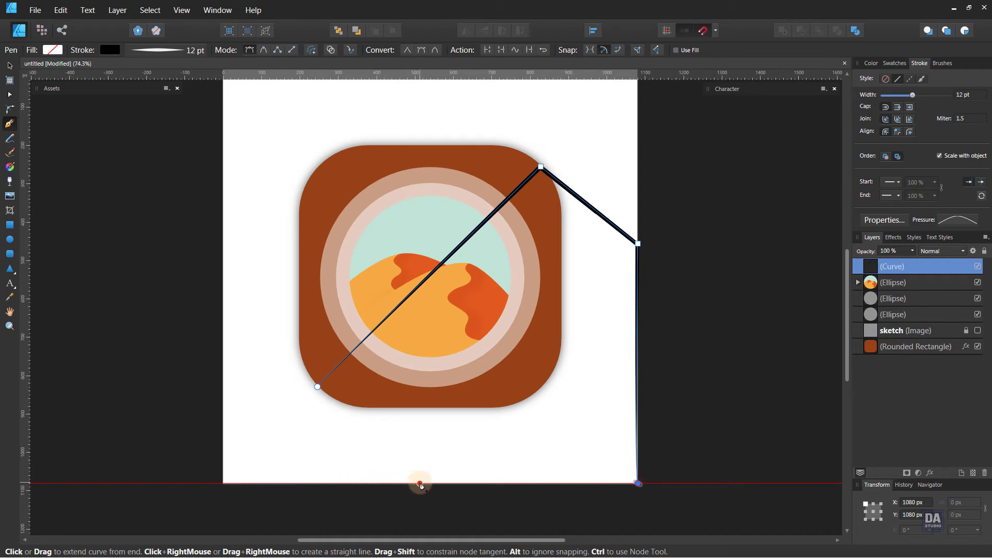
left_click(430, 484)
left_click(318, 387)
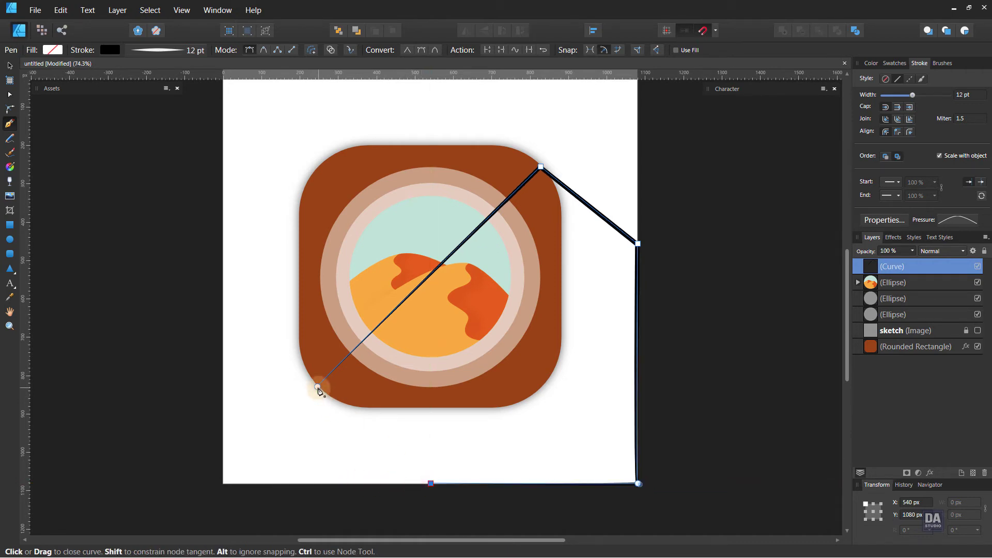
scroll(336, 398, "up", 6)
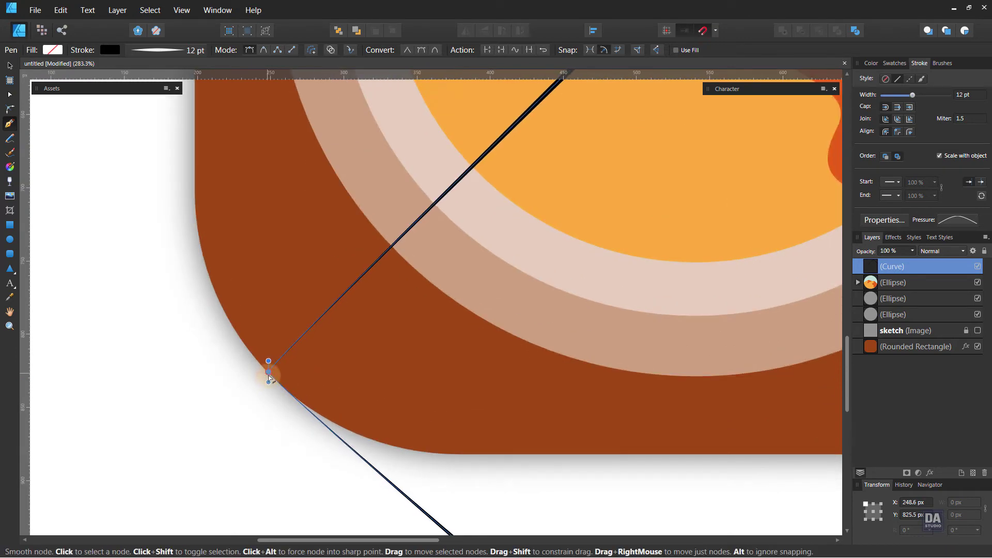
scroll(269, 377, "down", 6)
left_click(283, 399)
Give the long-shadow shape no stroke and a black-to-transparent linear gradient fill running diagonally from the icon's upper left to the page's lower right.
left_click(895, 63)
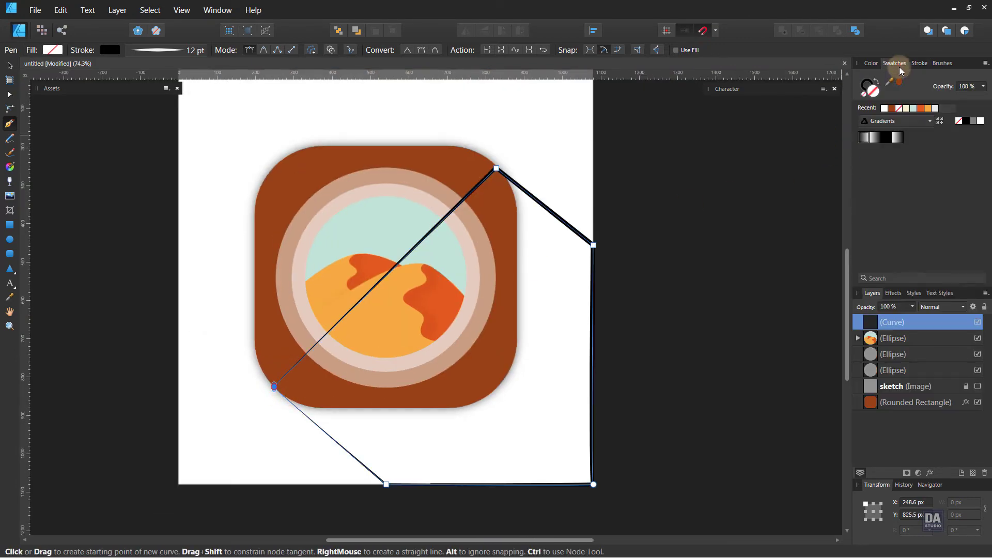
left_click(879, 84)
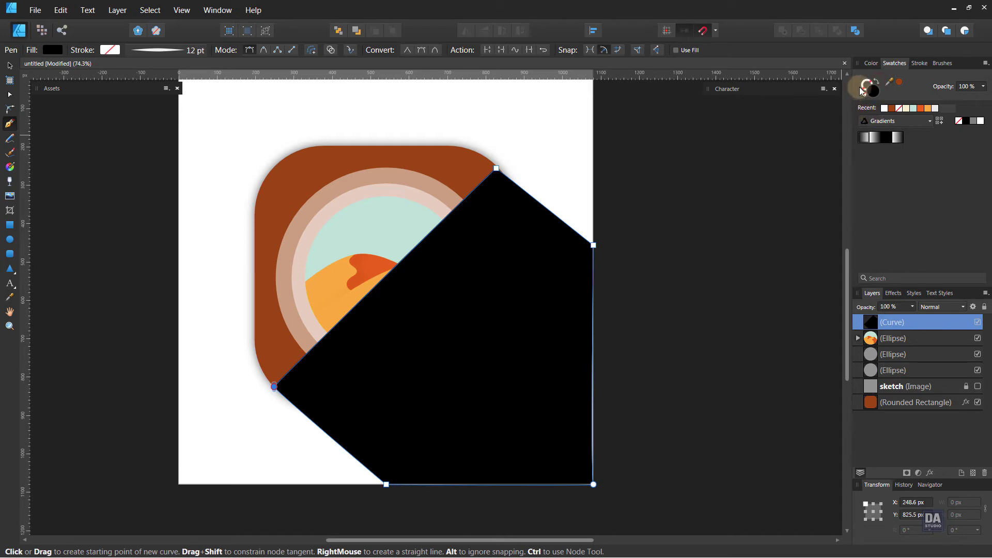
left_click(889, 137)
key("g")
left_click_drag(286, 197, 574, 476)
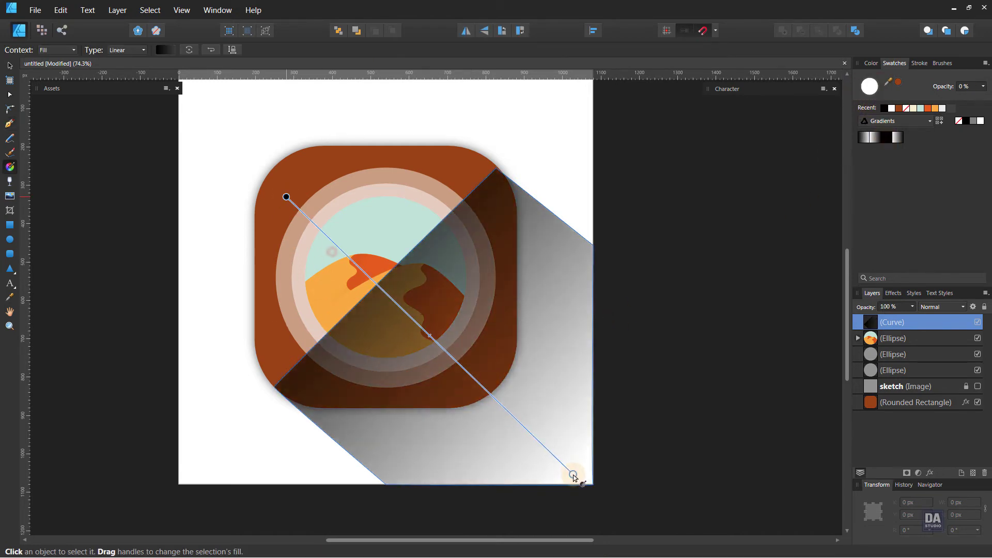
Place the long-shadow shape behind the rounded rectangle and lower its opacity to 25%.
left_click_drag(941, 322, 927, 464)
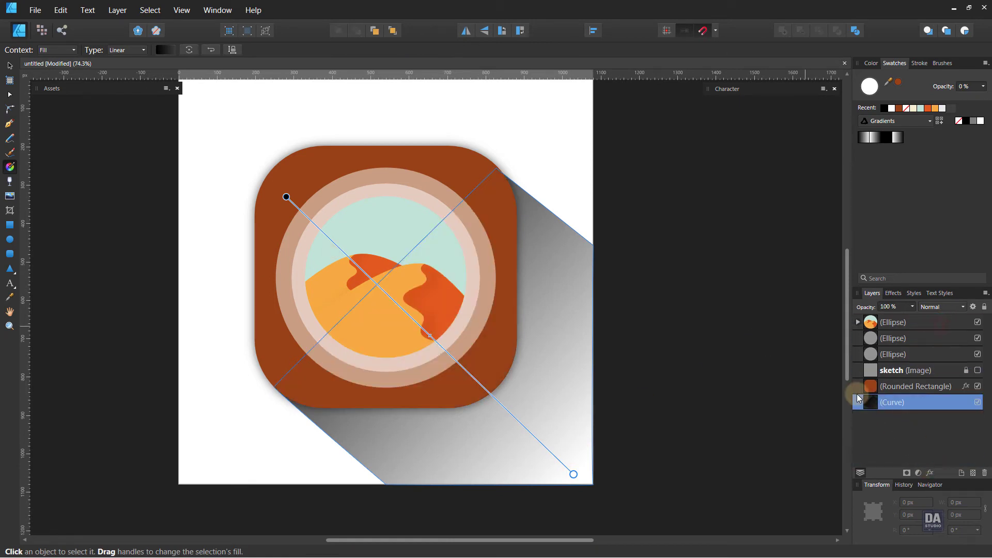
left_click_drag(912, 307, 861, 318)
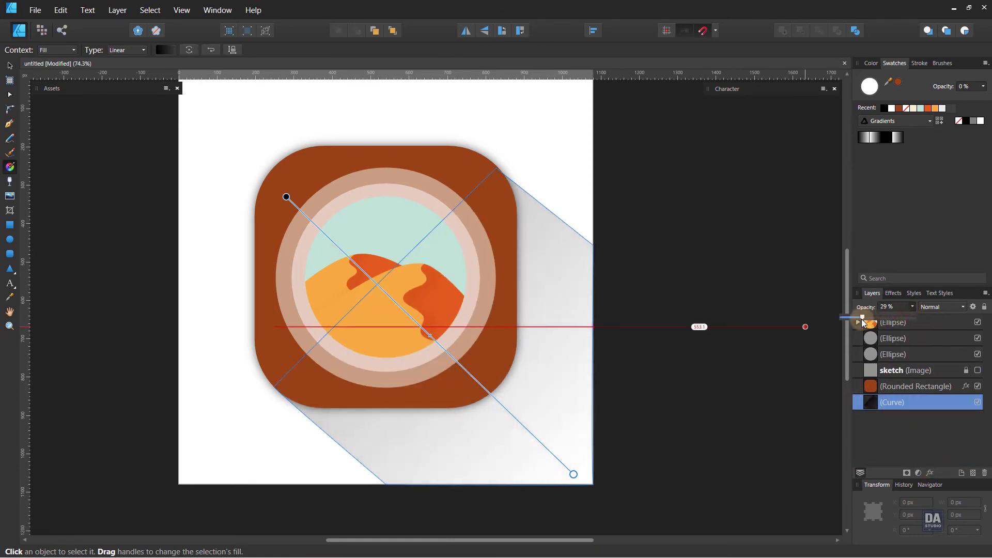
left_click(684, 330)
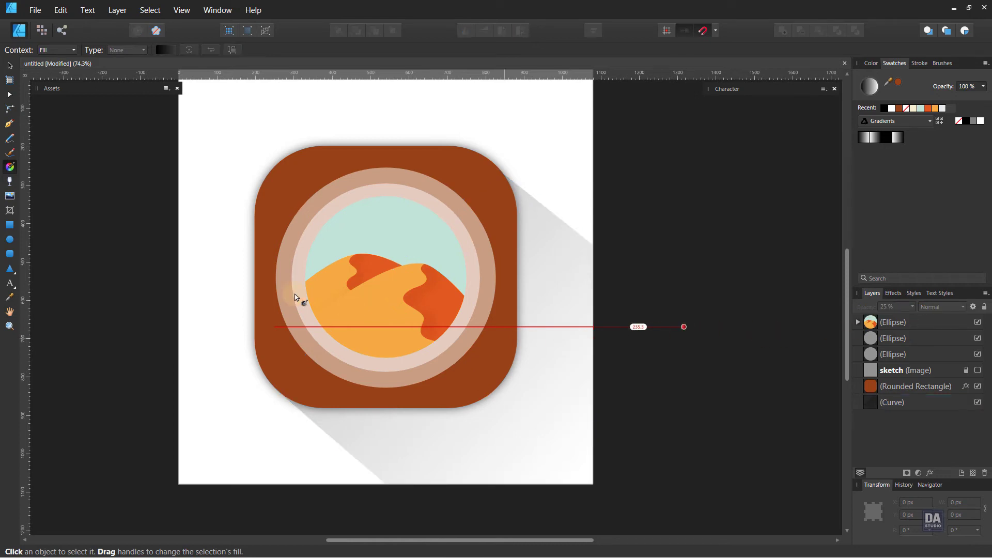
Draw a second closed shadow shape with the Pen tool from the dune circle's opposite edges toward the rounded rectangle's lower right, adjusting its bottom node.
left_click(9, 123)
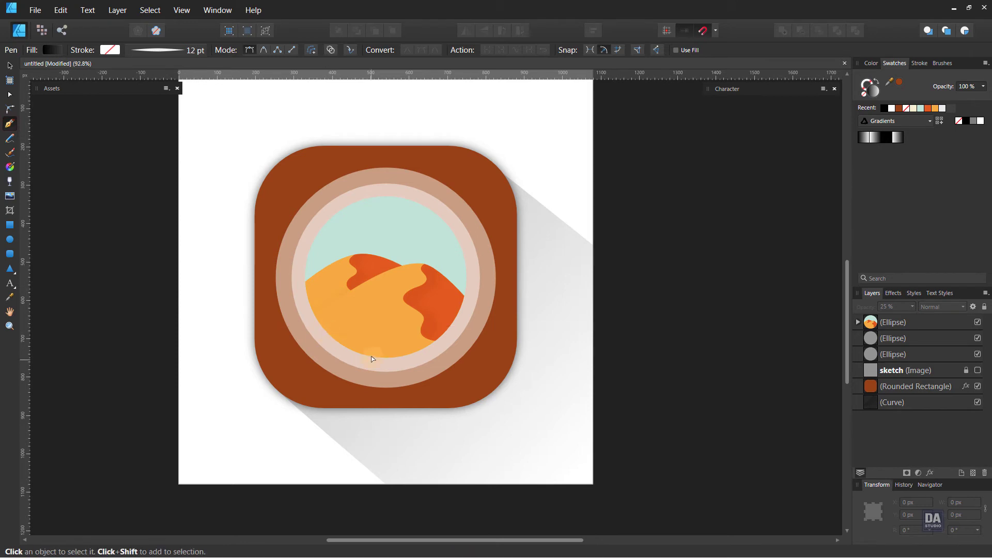
left_click_drag(371, 355, 491, 347)
left_click_drag(481, 262, 449, 275)
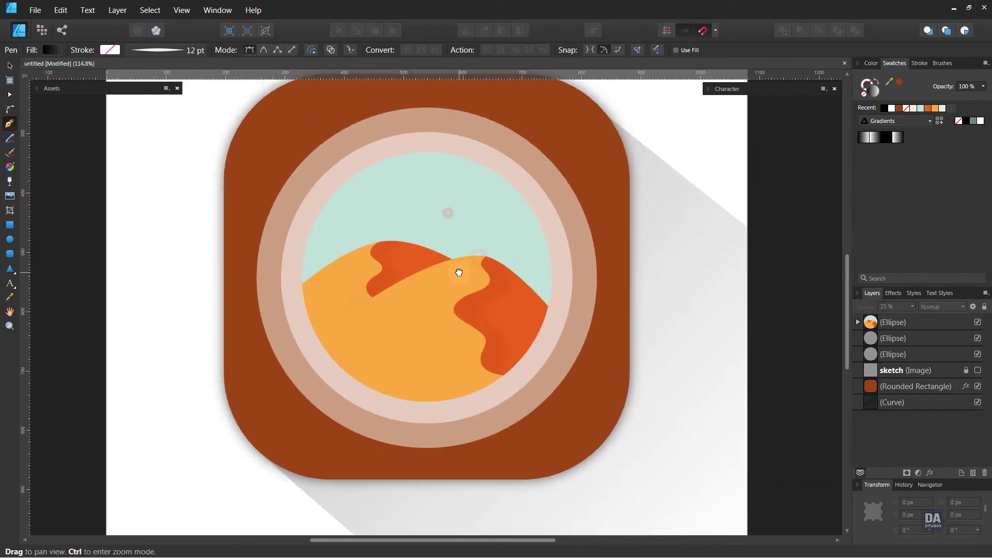
left_click(328, 352)
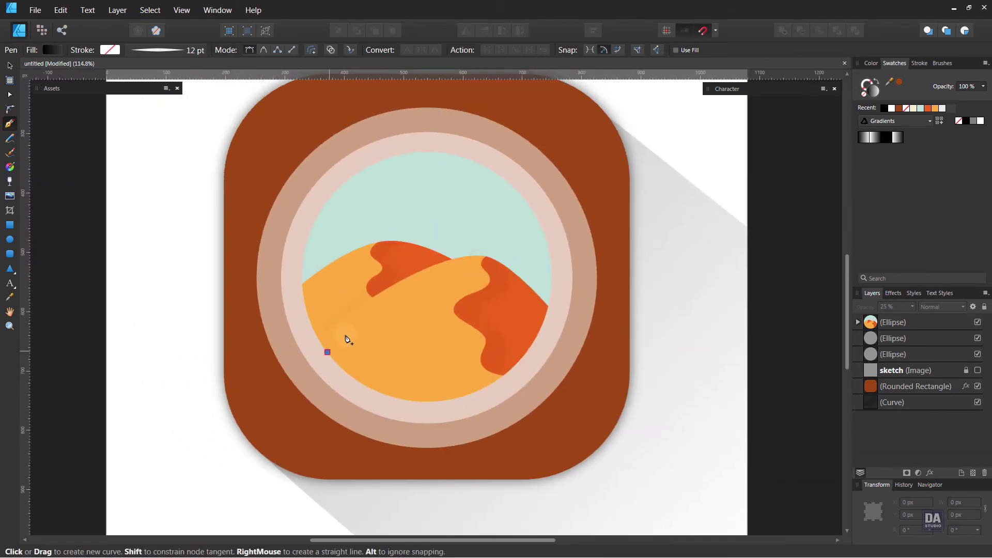
left_click(517, 190)
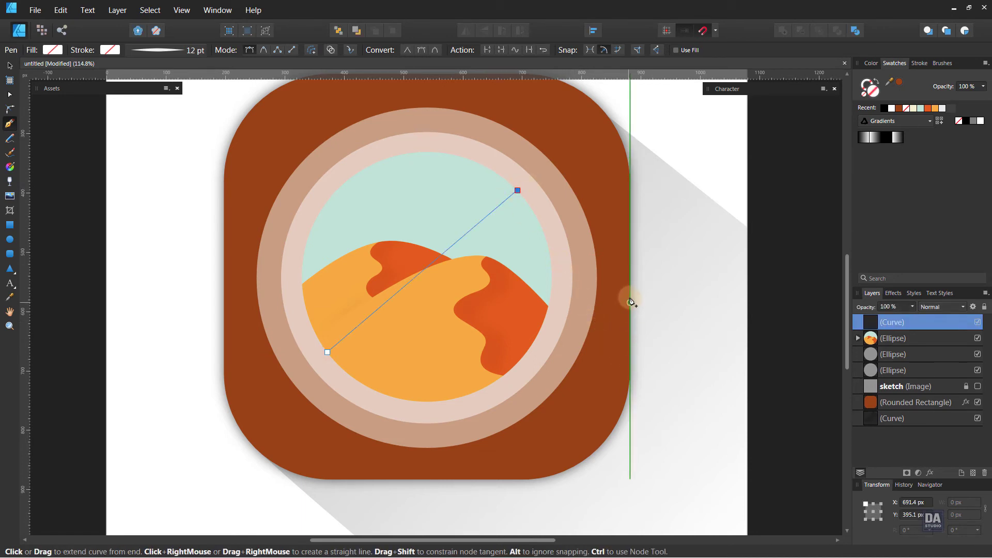
left_click(631, 329)
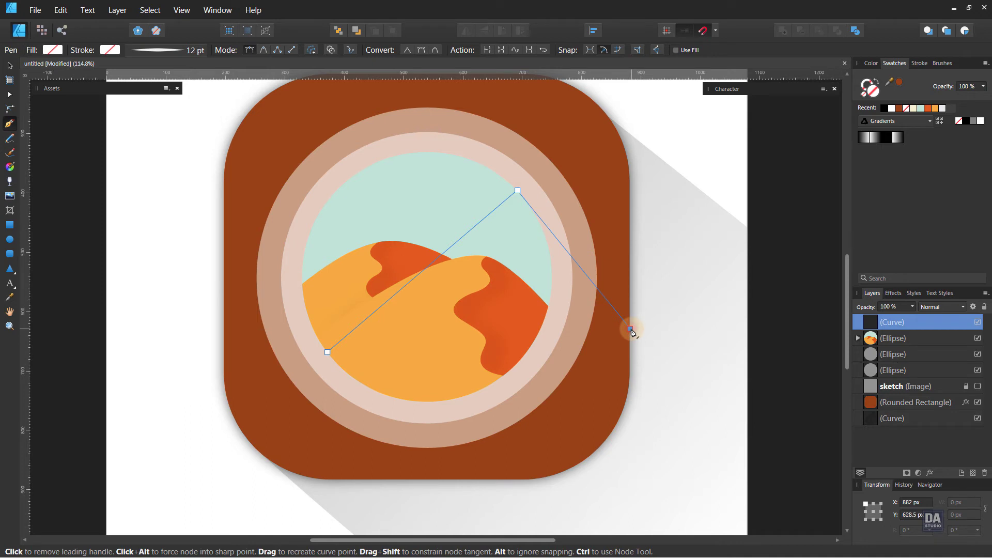
left_click(628, 511)
left_click(447, 510)
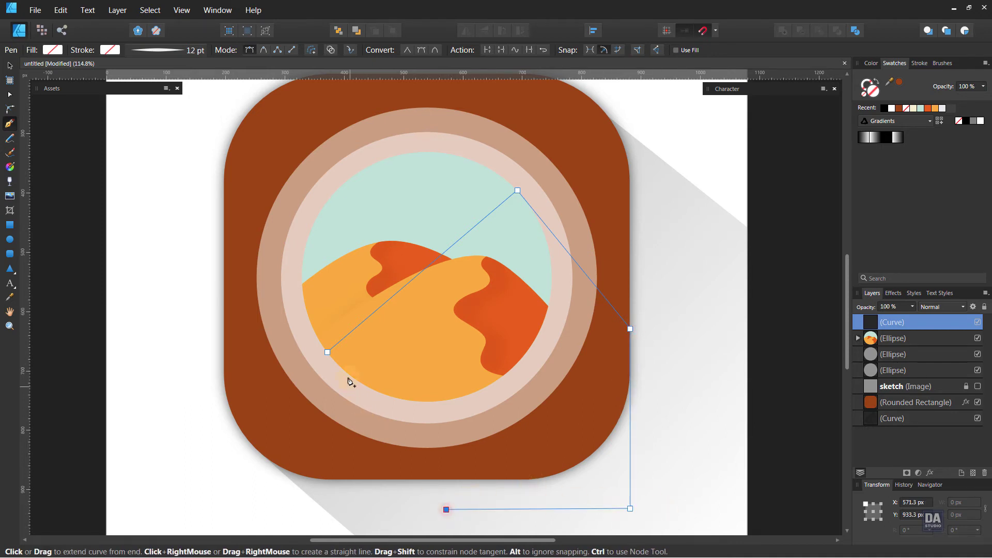
left_click(328, 353)
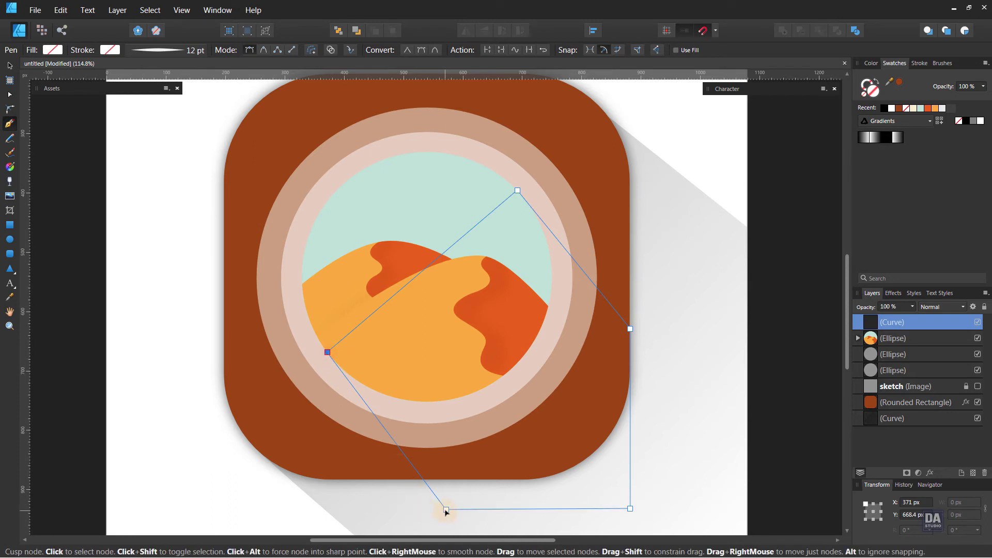
left_click_drag(446, 509, 465, 508)
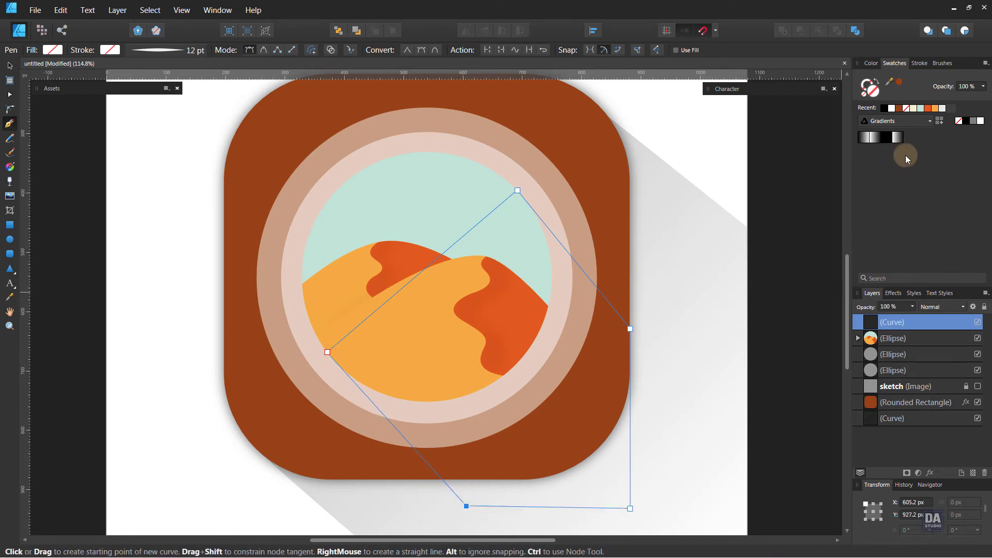
Fill the circle's shadow shape with a diagonal black-to-transparent linear gradient and set its opacity to 25%.
left_click(886, 137)
key("g")
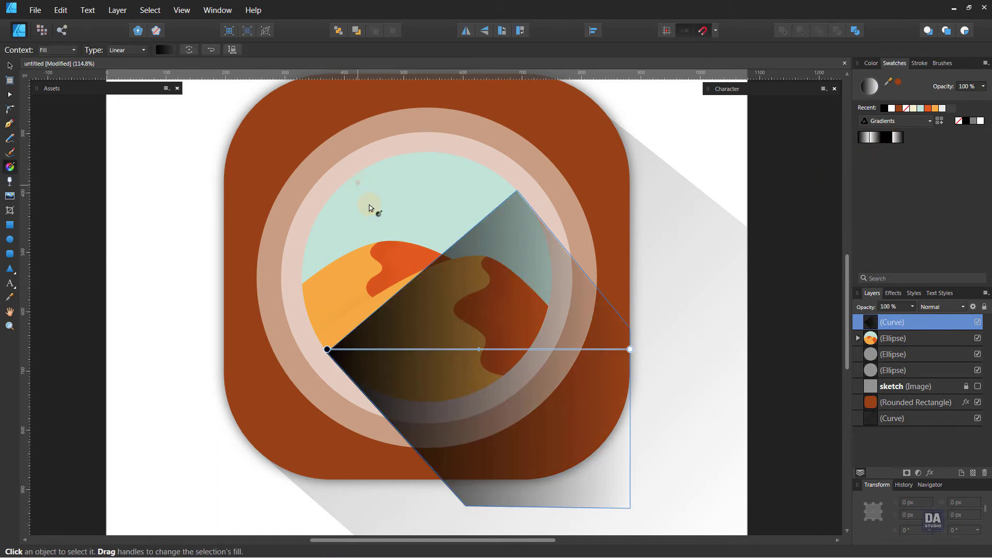
left_click_drag(358, 181, 587, 480)
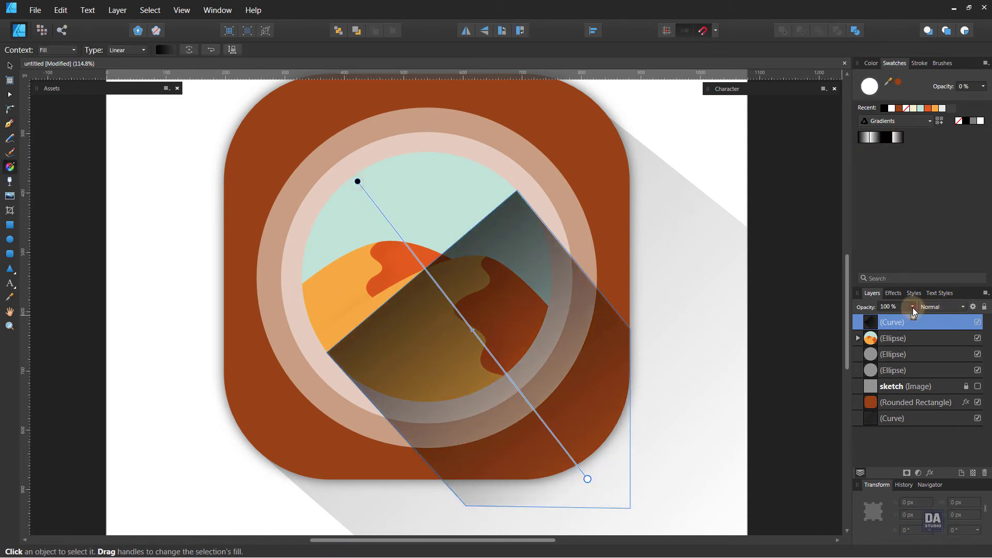
left_click_drag(912, 307, 858, 322)
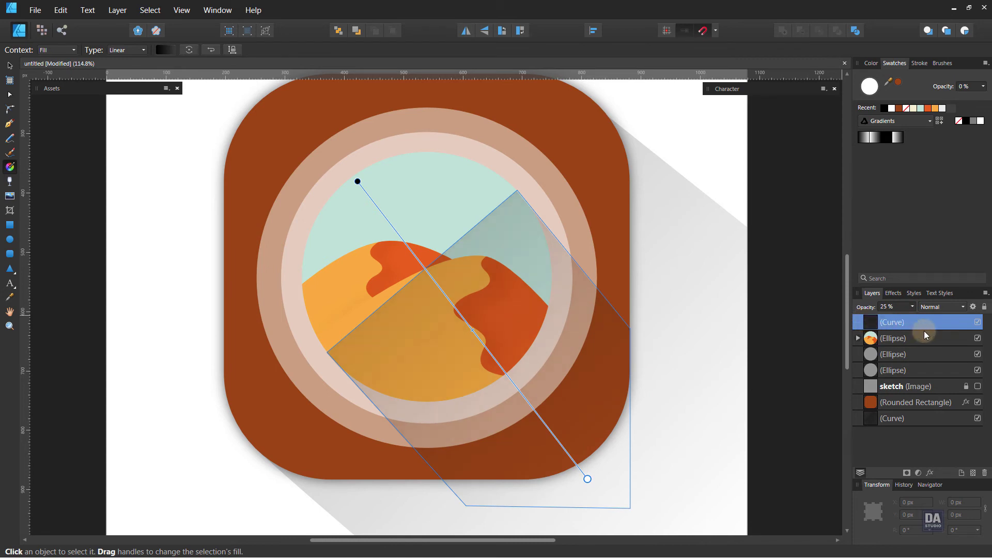
Clip the circle's shadow shape inside the rounded rectangle and deselect it.
left_click_drag(937, 327, 918, 408)
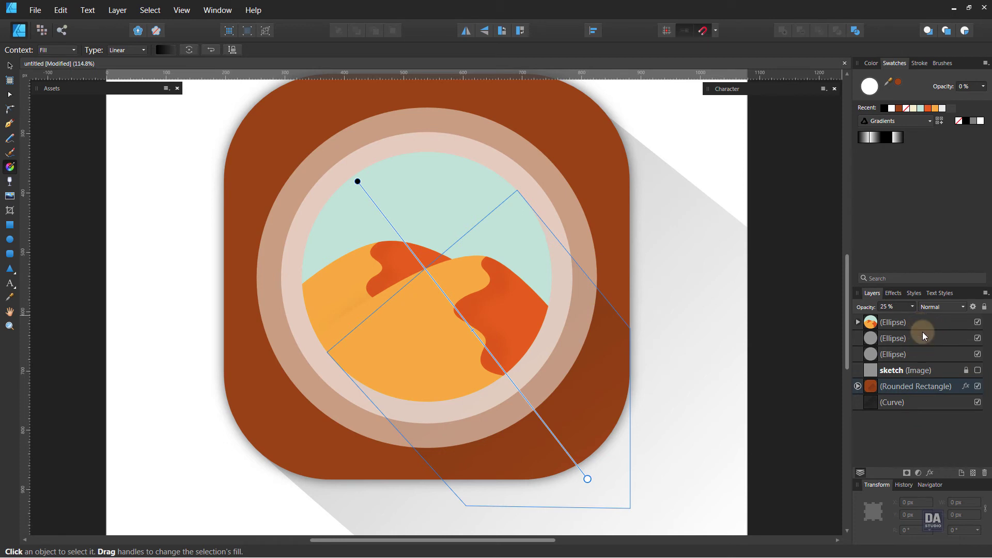
key("v")
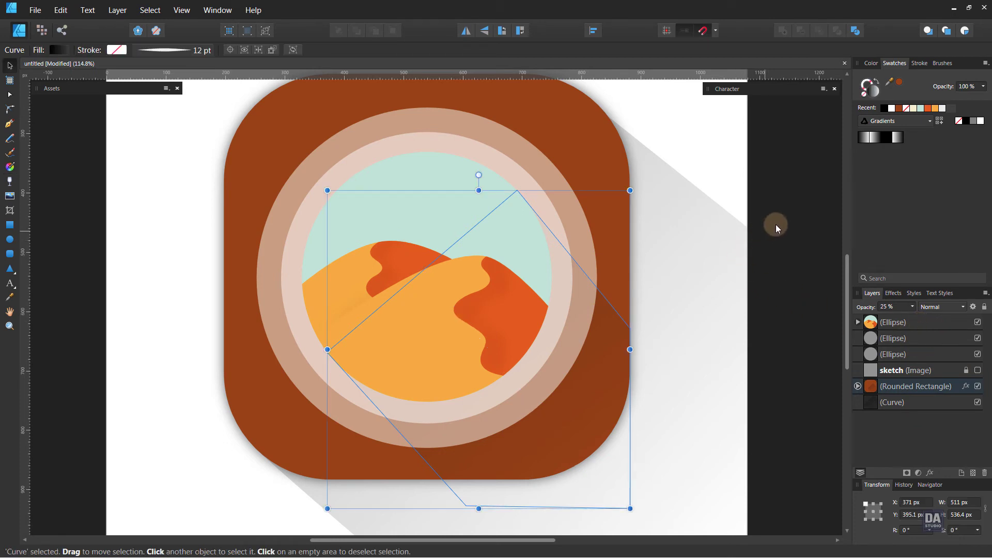
left_click(778, 224)
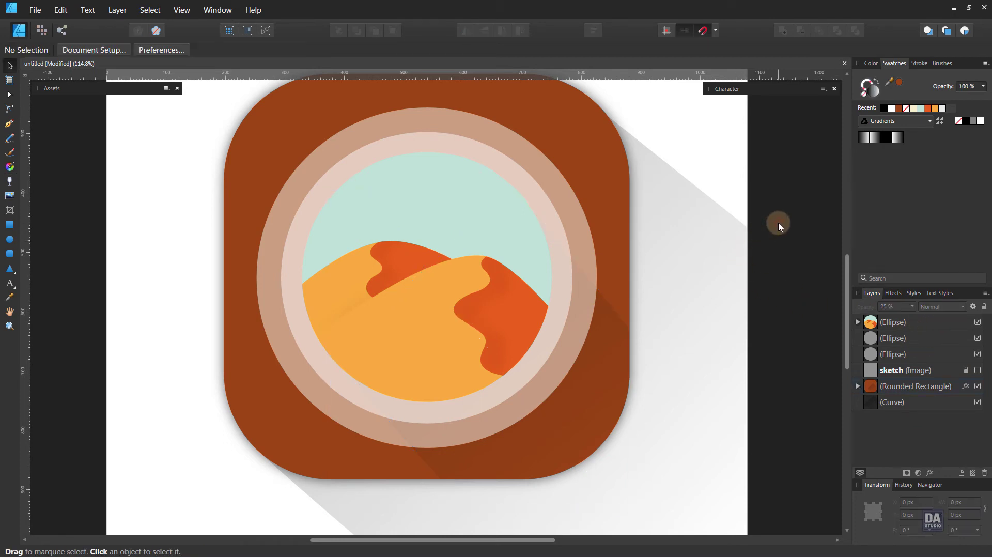
Reshape the circle's clipped shadow by moving its right-edge, bottom and lower-right corner nodes slightly inward.
left_click(550, 439)
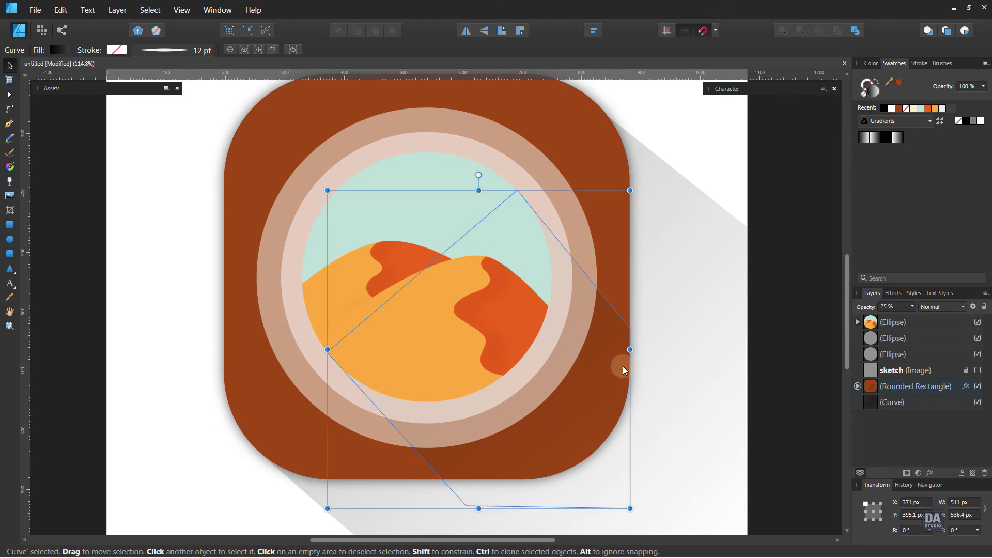
key("a")
left_click_drag(631, 327, 631, 315)
left_click_drag(466, 506, 456, 500)
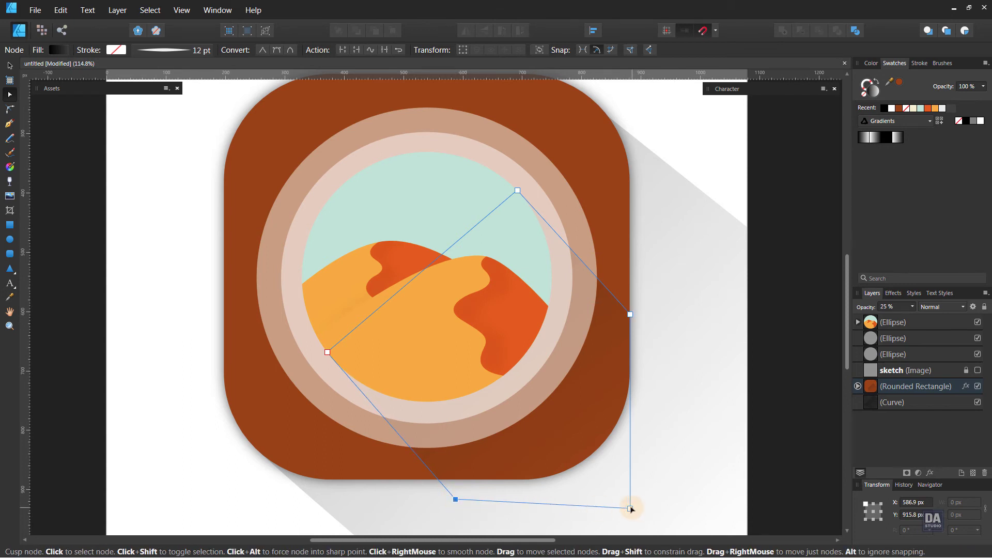
left_click_drag(630, 508, 630, 479)
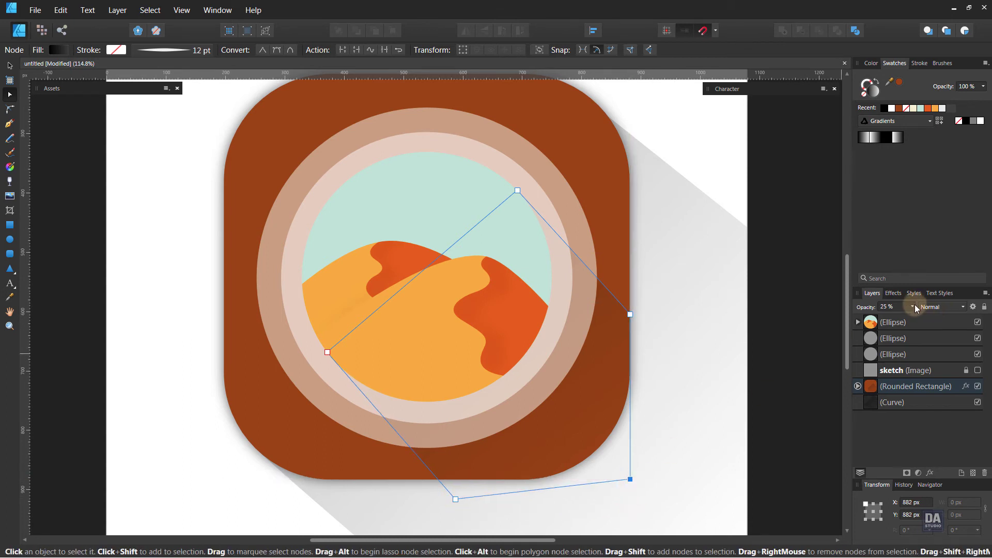
Raise the circle's clipped shadow to 50% opacity and deselect it.
left_click_drag(913, 306, 929, 316)
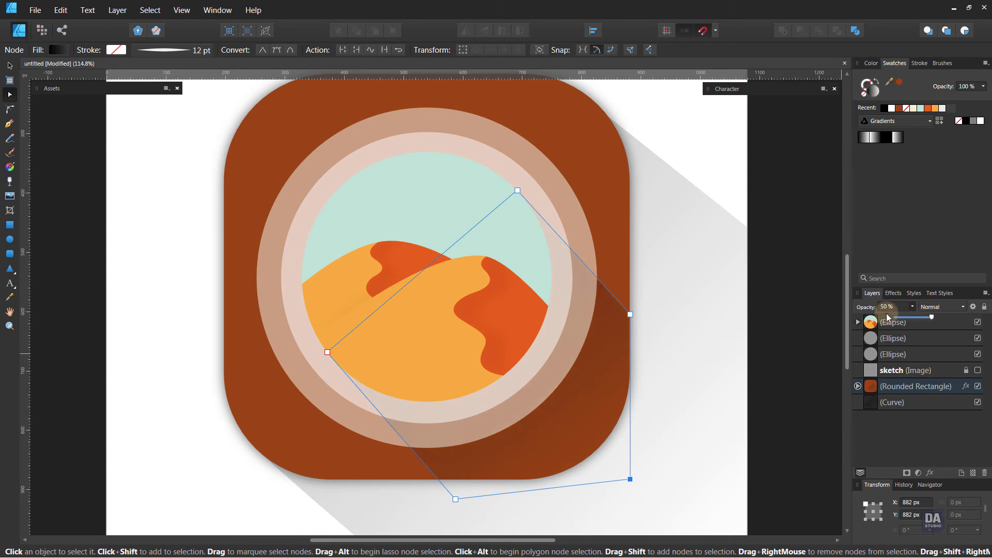
left_click(798, 249)
scroll(637, 386, "down", 4)
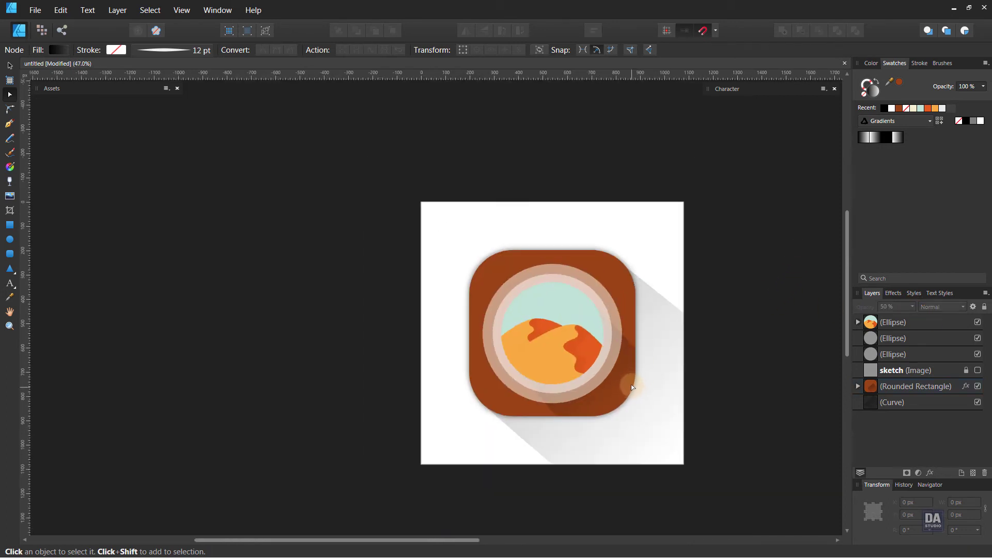
Clip the dune circle and both translucent ring ellipses inside the rounded rectangle, then deselect them.
scroll(632, 387, "up", 2)
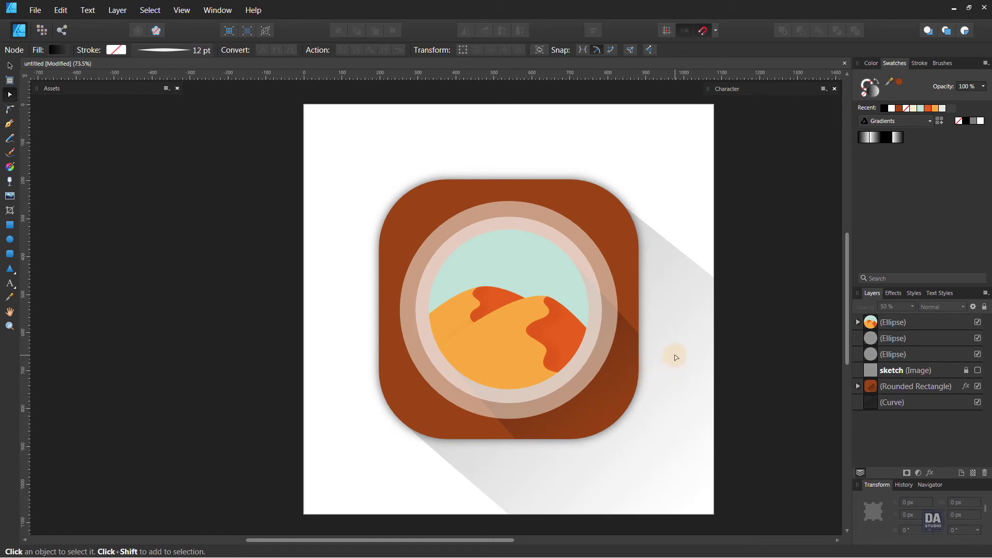
left_click(879, 322)
left_click(876, 339, "shift")
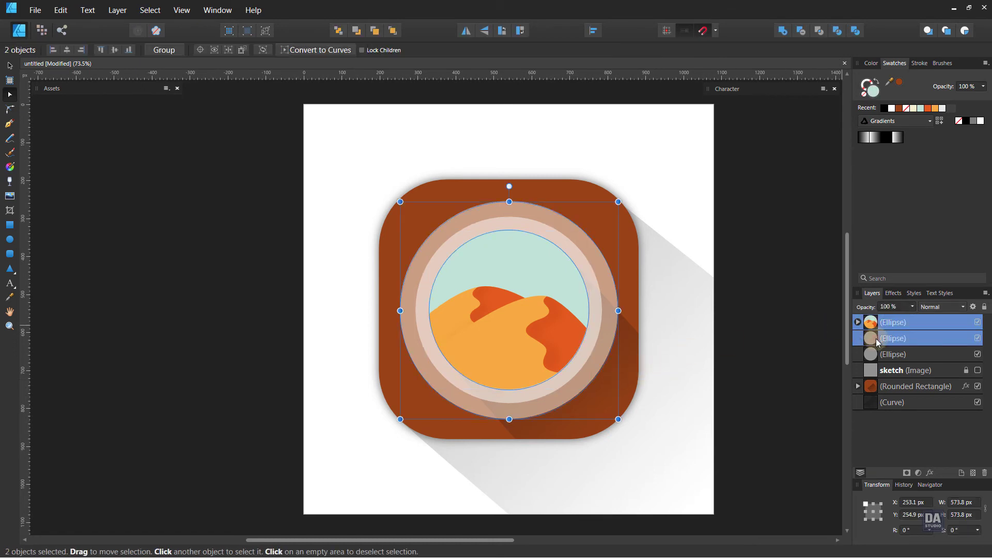
left_click(882, 354, "shift")
left_click_drag(897, 359, 894, 387)
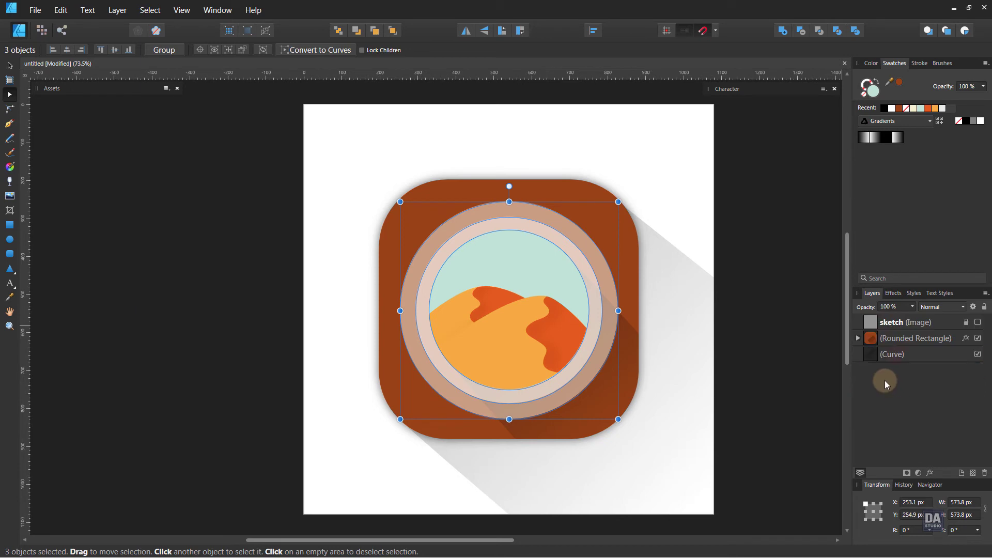
left_click(784, 233)
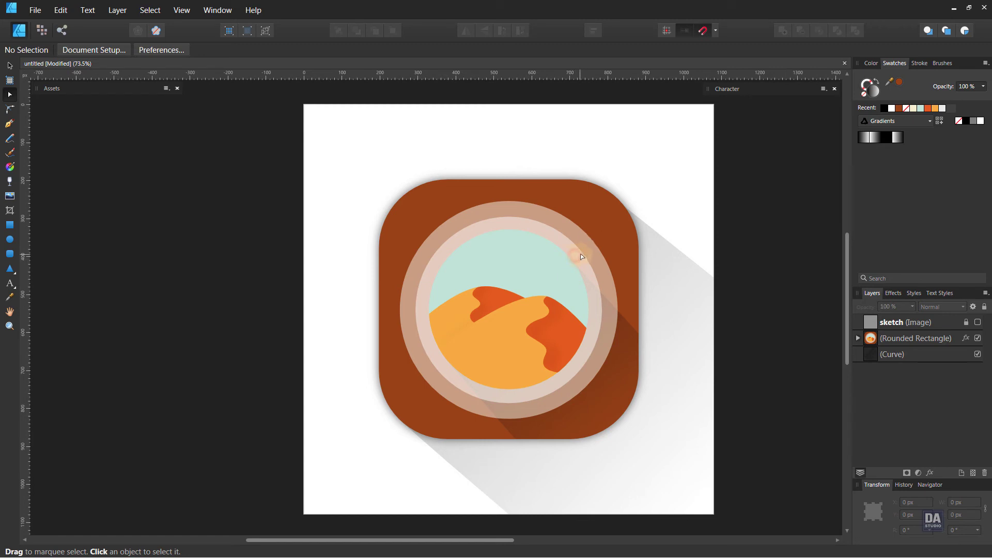
Reduce the opacity of both ring ellipses inside the rounded rectangle to 25% and deselect them.
left_click(858, 338)
left_click(896, 370)
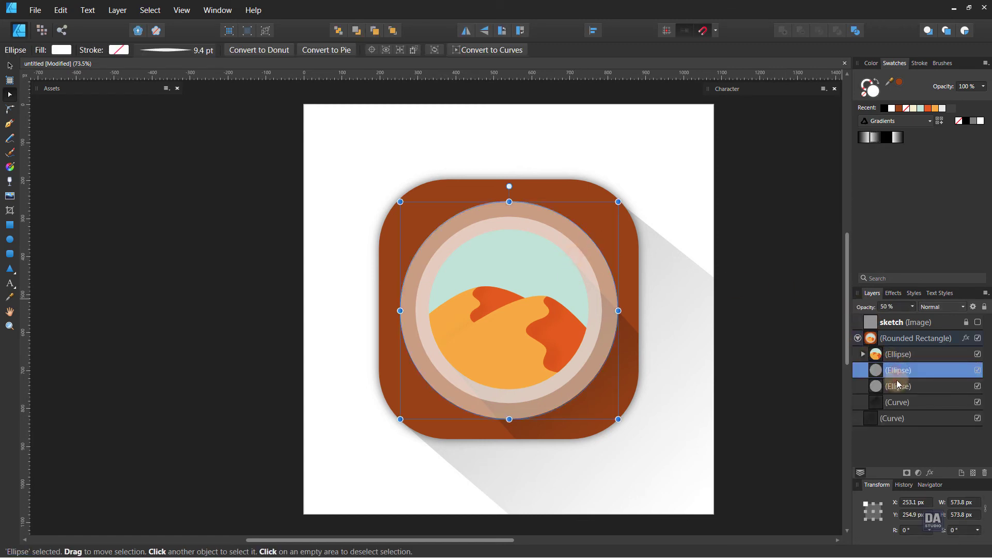
left_click(898, 385, "shift")
left_click(913, 307)
mouse_move(908, 317)
left_mouse_down()
mouse_move(879, 318)
mouse_move(898, 321)
left_mouse_up()
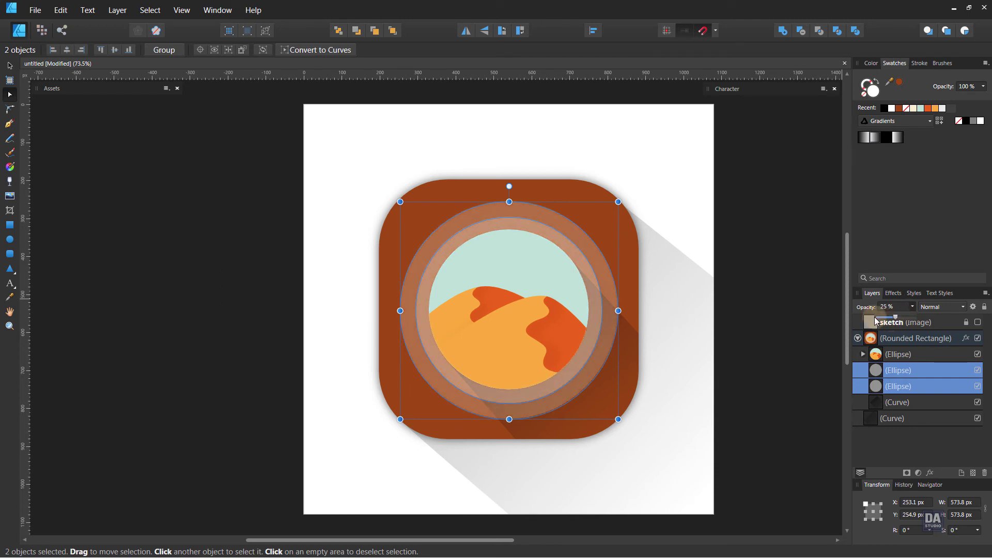
left_click(782, 262)
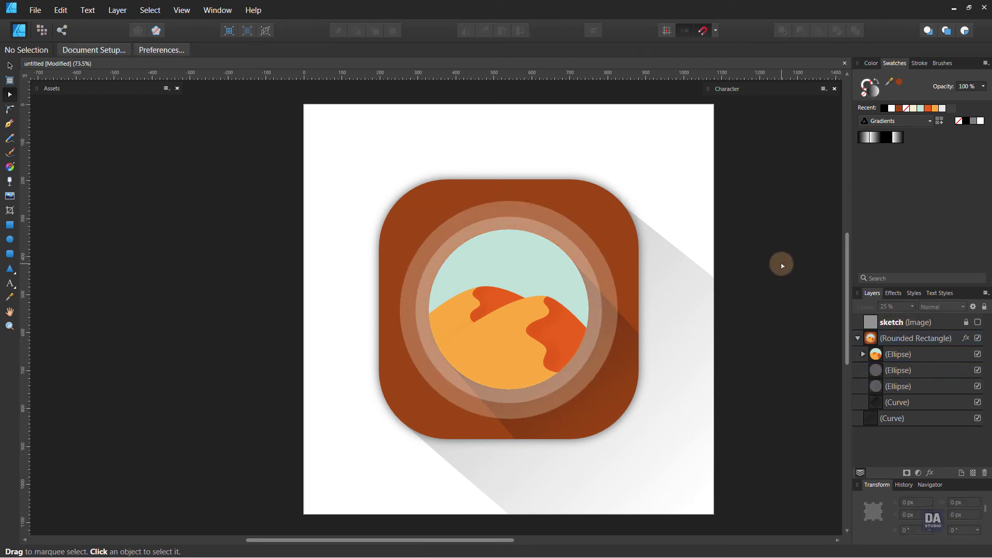
Draw a 1080 × 1080 px rectangle covering the whole artboard as a background.
key("space")
left_click_drag(678, 276, 547, 273)
left_click_drag(593, 278, 587, 285)
left_click(9, 224)
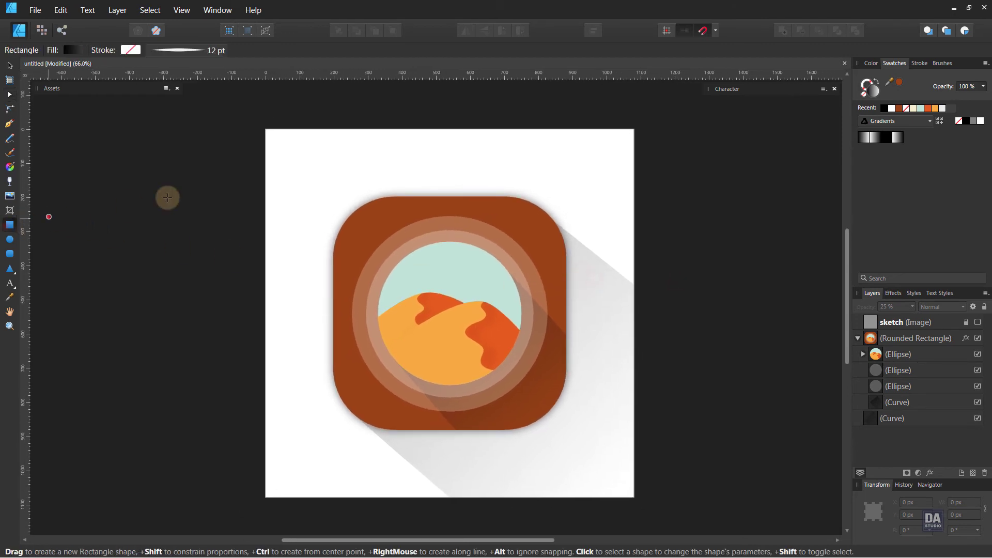
left_click_drag(266, 129, 634, 498)
Set the first stop of the background rectangle's linear gradient to tan (H 35, S 33, L 54).
left_click(75, 50)
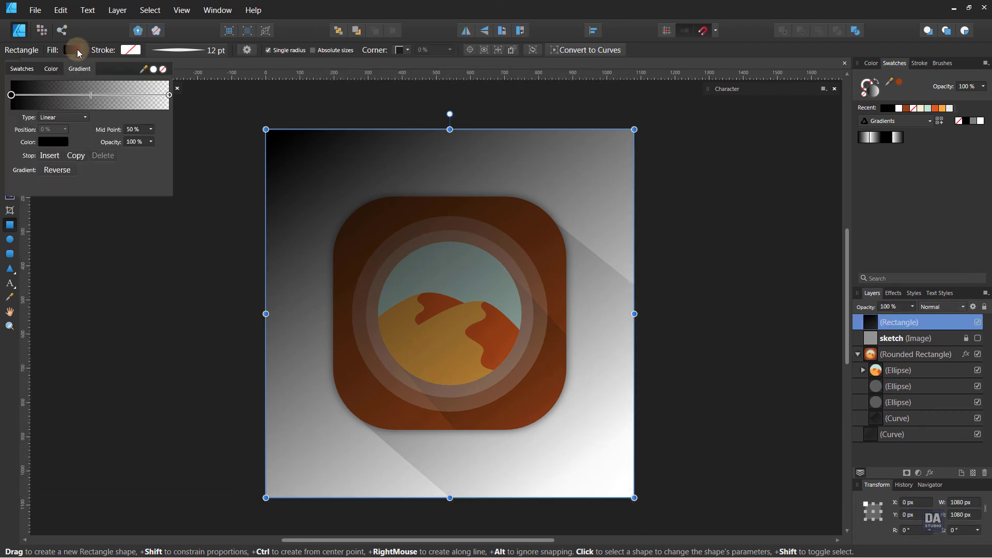
left_click(44, 142)
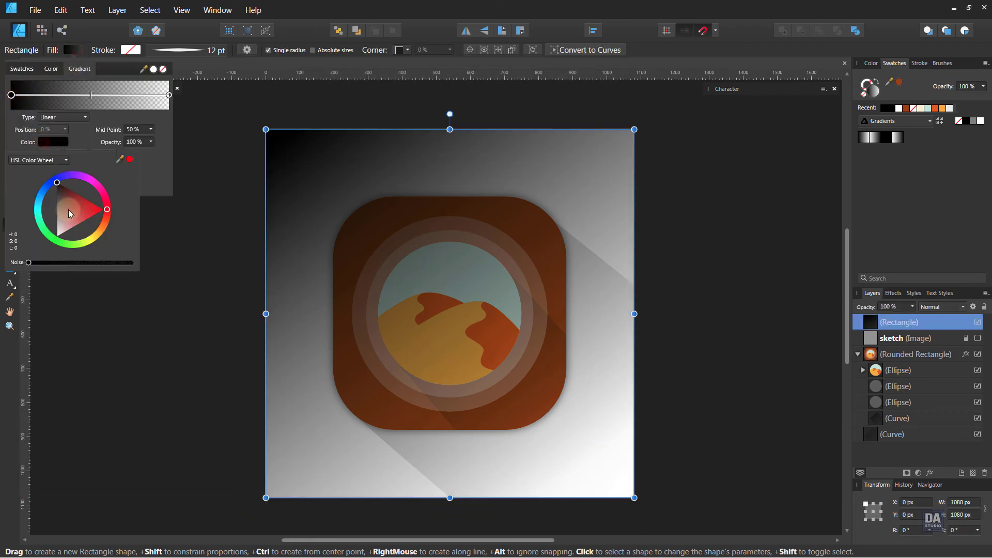
mouse_move(68, 209)
left_mouse_down()
mouse_move(105, 236)
mouse_move(69, 210)
left_mouse_up()
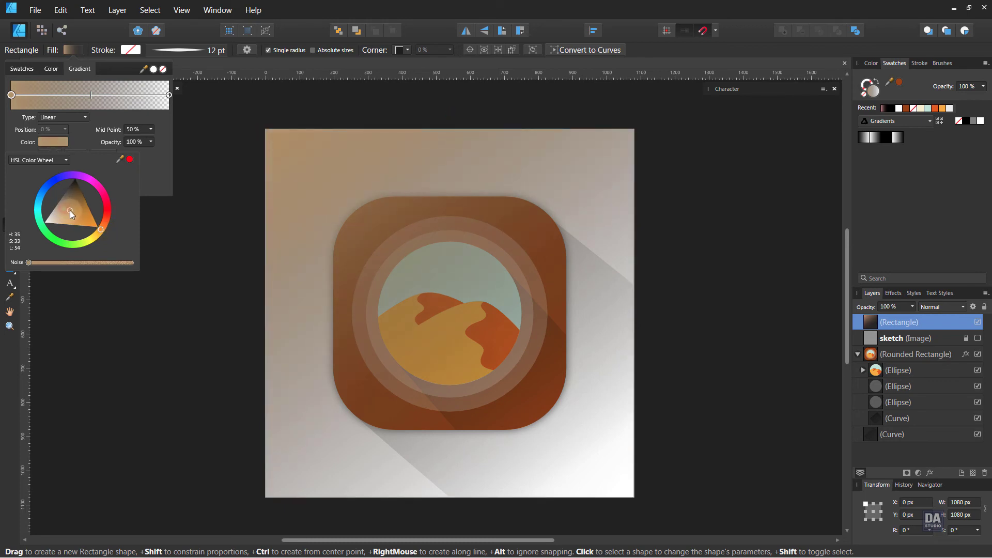
Make the gradient's end stop 100% opaque brown (H 35, S 52, L 40) and send the background rectangle behind all other layers.
left_click(169, 95)
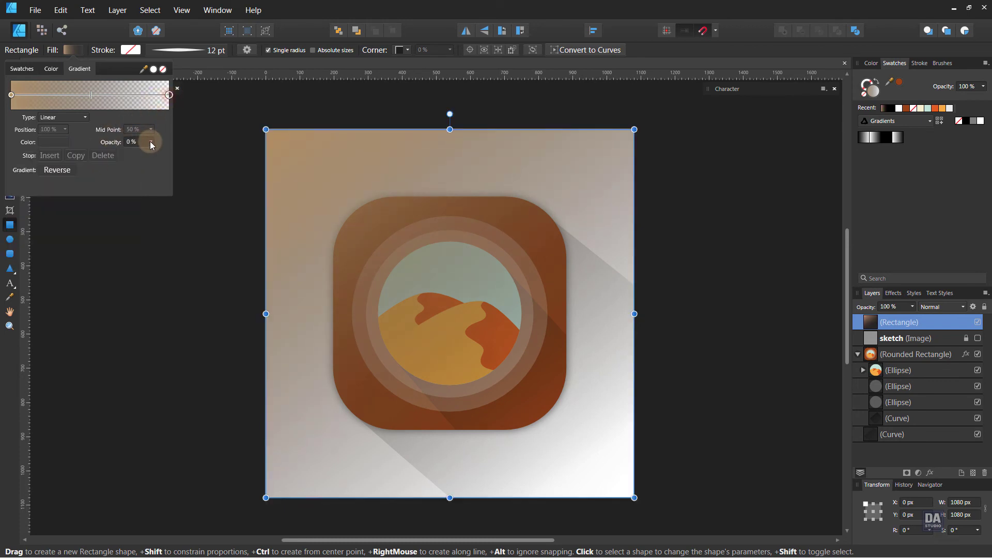
left_click_drag(150, 142, 261, 172)
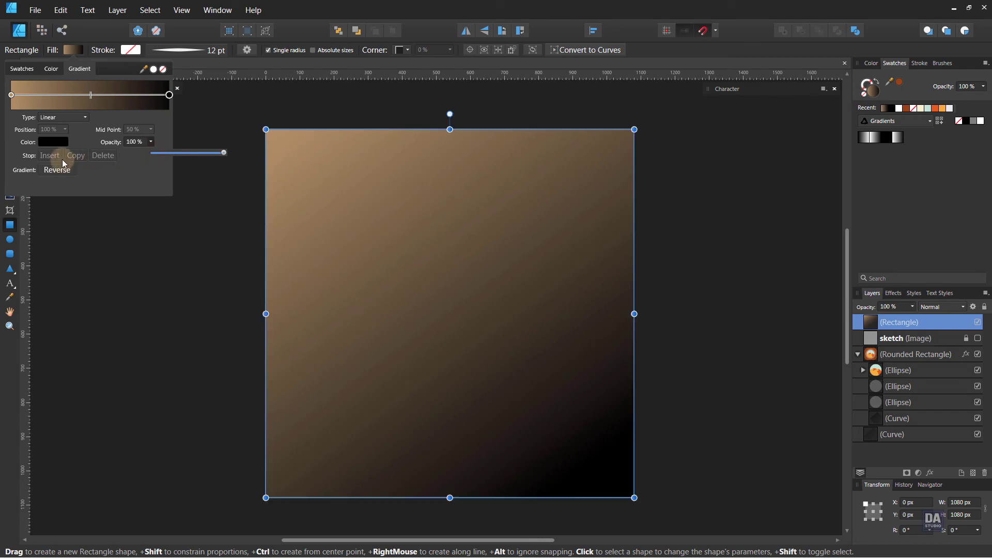
left_click(56, 141)
left_click_drag(73, 202, 118, 238)
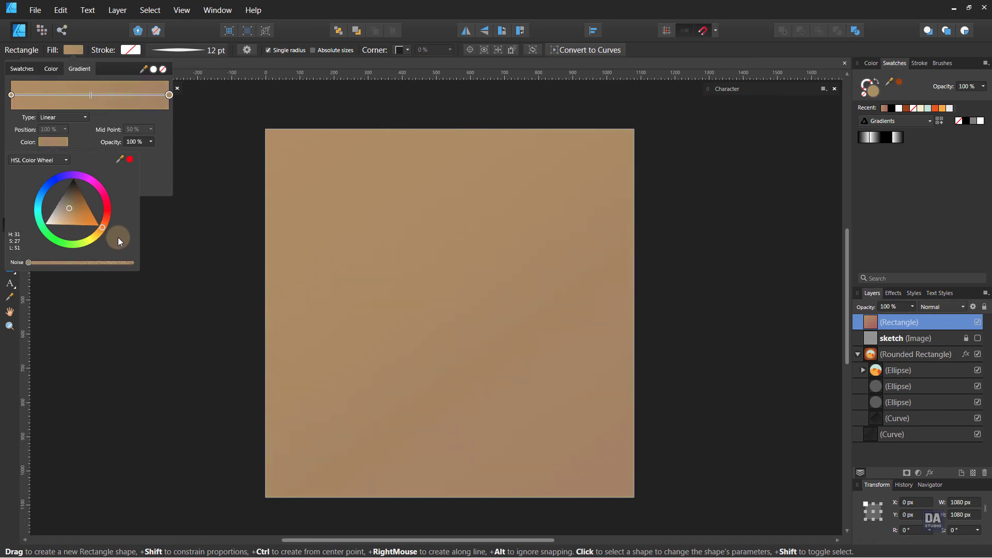
mouse_move(69, 208)
left_mouse_down()
mouse_move(110, 227)
mouse_move(76, 208)
left_mouse_up()
left_click(403, 277)
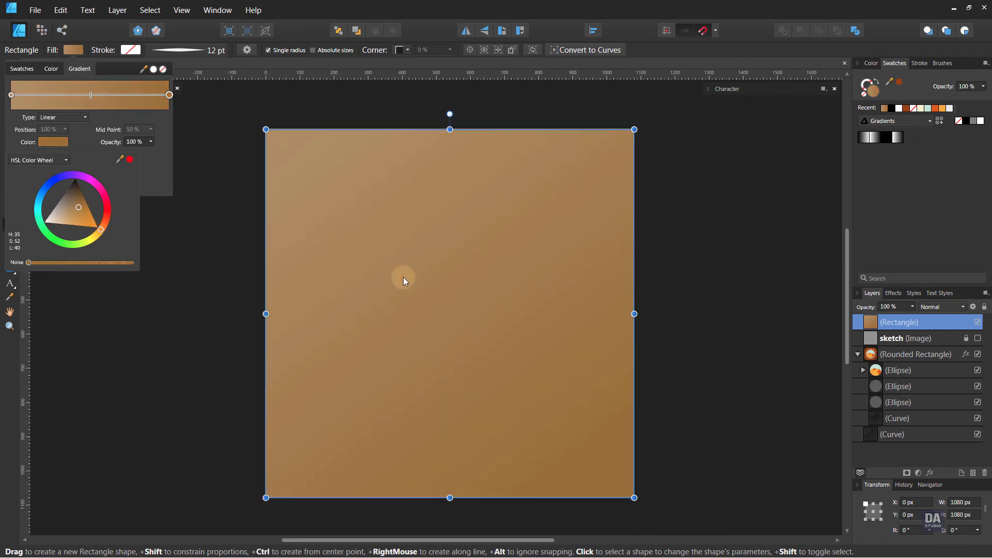
left_click_drag(923, 322, 923, 446)
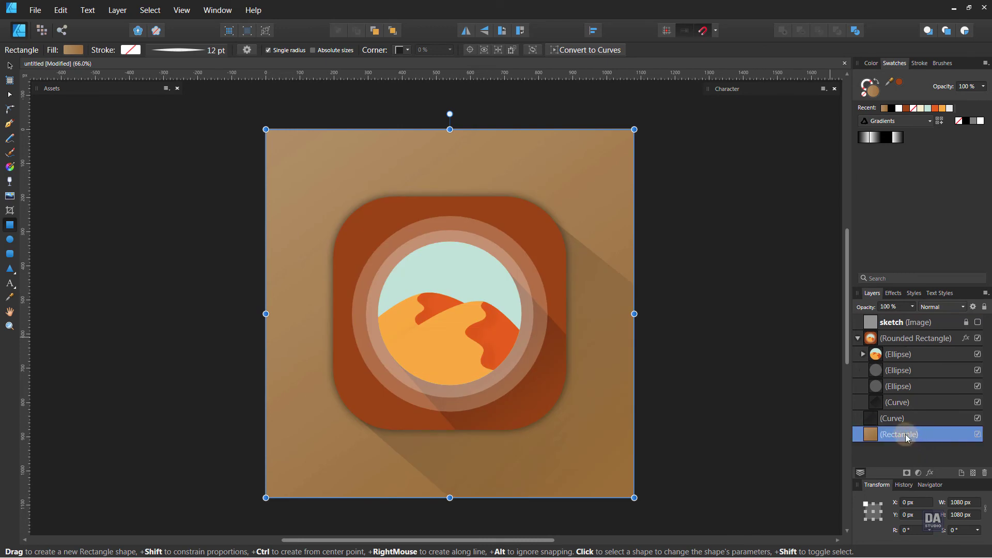
left_click(713, 260)
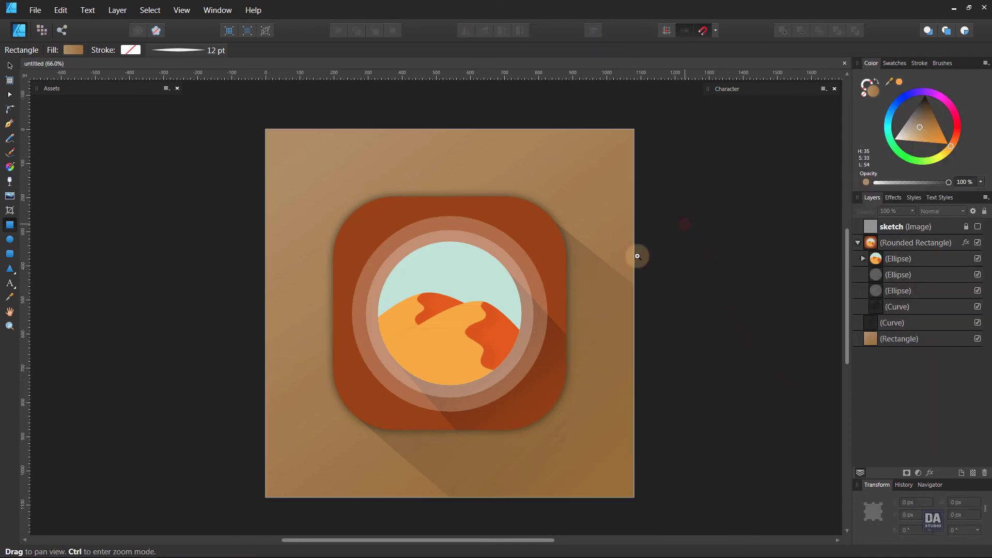
Draw a closed crescent-shaped highlight curve with the Pen tool along the front dune's upper slope, from the circle's lower-left edge to the crest.
left_click_drag(481, 309, 646, 305)
left_click_drag(561, 350, 582, 308)
left_click(899, 81)
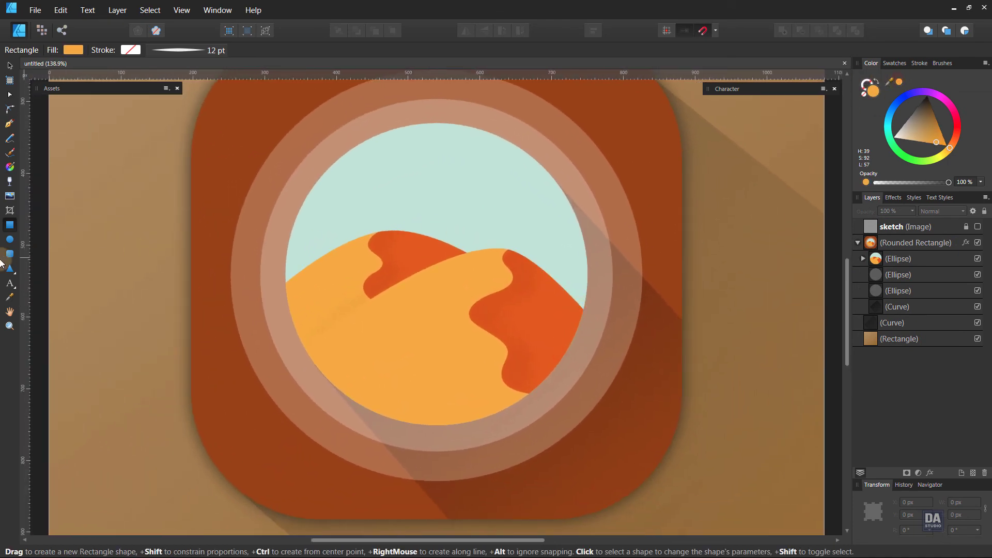
left_click(9, 124)
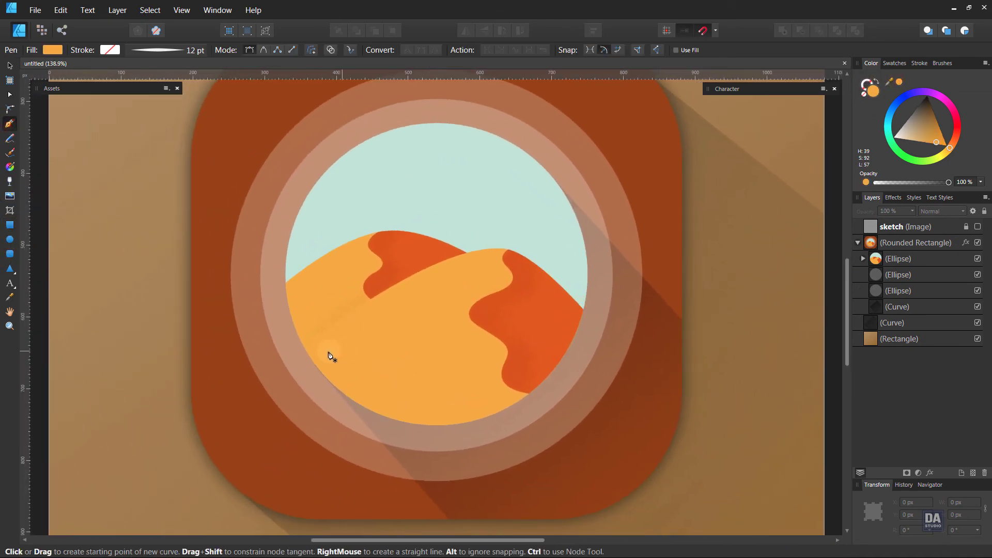
left_click(287, 366)
left_click_drag(521, 241, 657, 243)
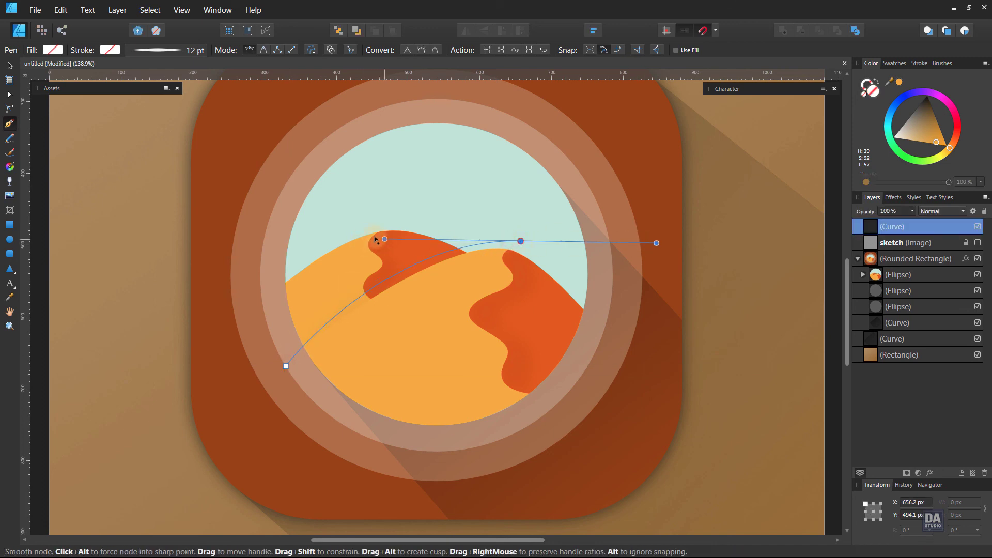
left_click_drag(384, 239, 358, 234)
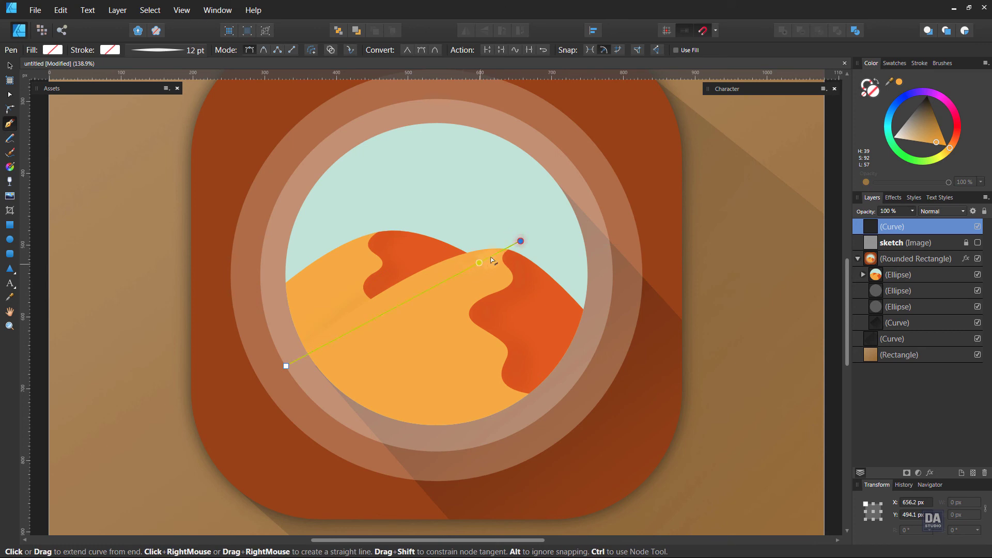
left_click(521, 242)
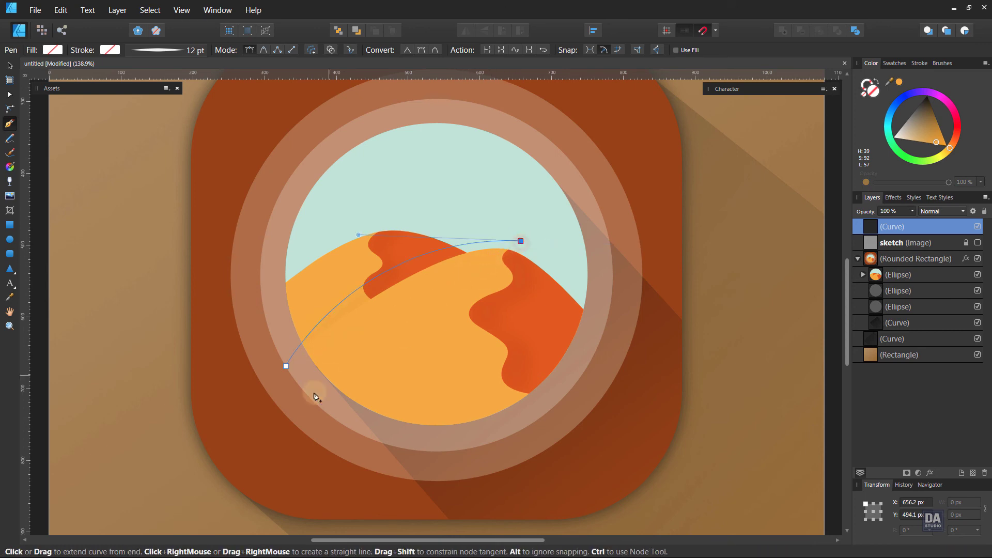
left_click_drag(316, 393, 299, 468)
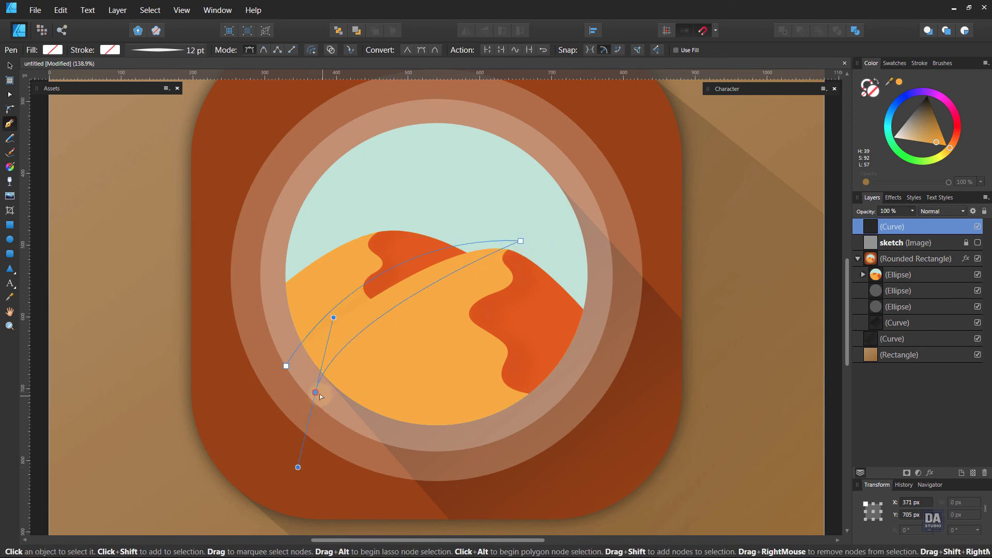
left_click_drag(315, 393, 330, 407)
left_click(332, 406)
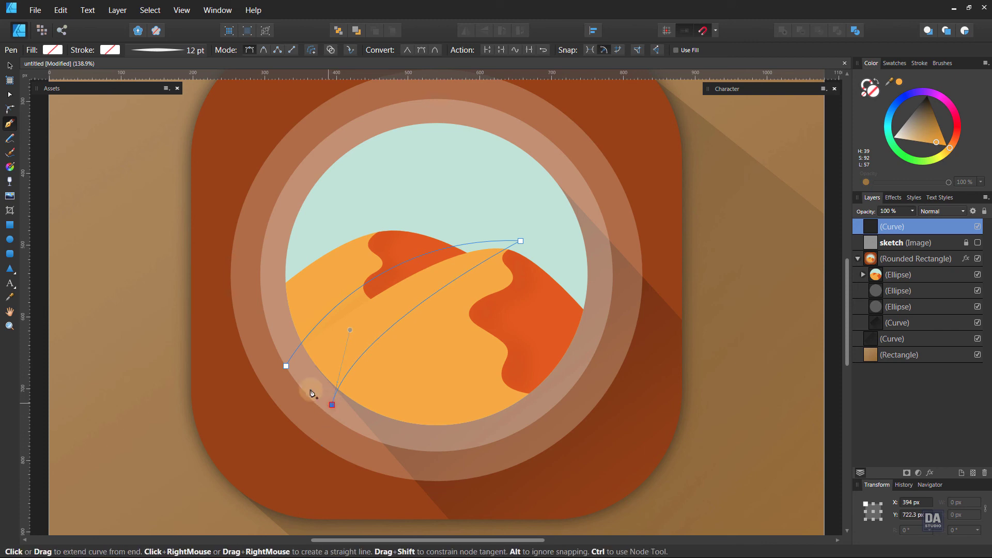
left_click(286, 367)
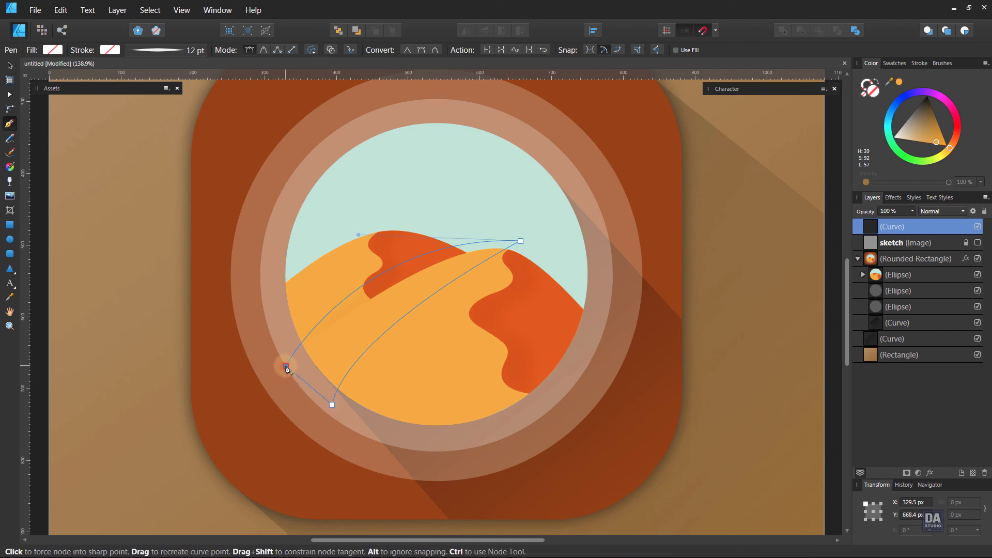
Fill the highlight curve with pale orange (H 39, S 100, L 78) and apply a Gaussian Blur with a radius of about 21.9 px.
left_click(899, 82)
mouse_move(918, 135)
left_mouse_down()
mouse_move(910, 135)
mouse_move(916, 144)
left_mouse_up()
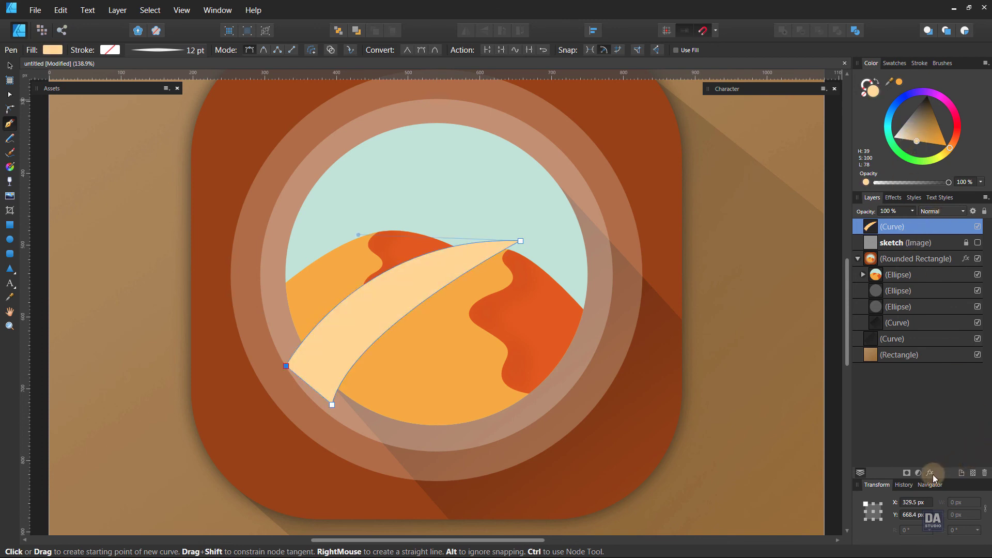
left_click(931, 473)
left_click_drag(709, 227, 770, 230)
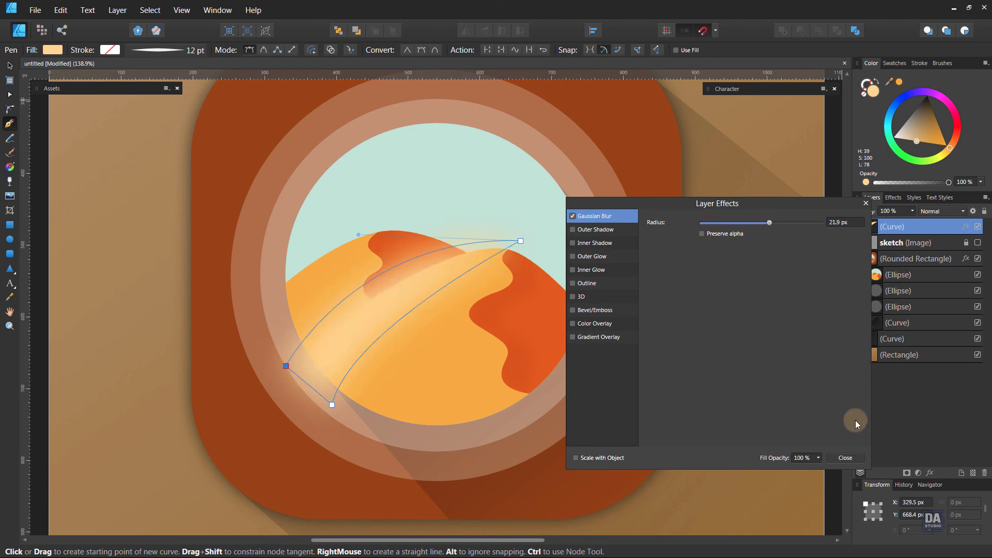
left_click(845, 458)
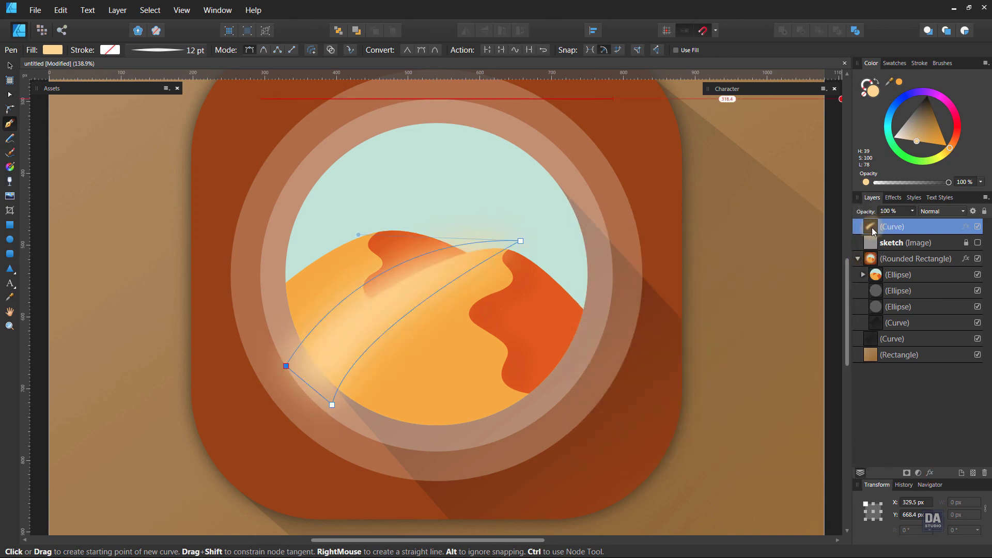
Clip the blurred highlight inside the front dune and place it beneath the dune's red-orange shaded side.
left_click_drag(872, 228, 925, 312)
left_click(863, 259)
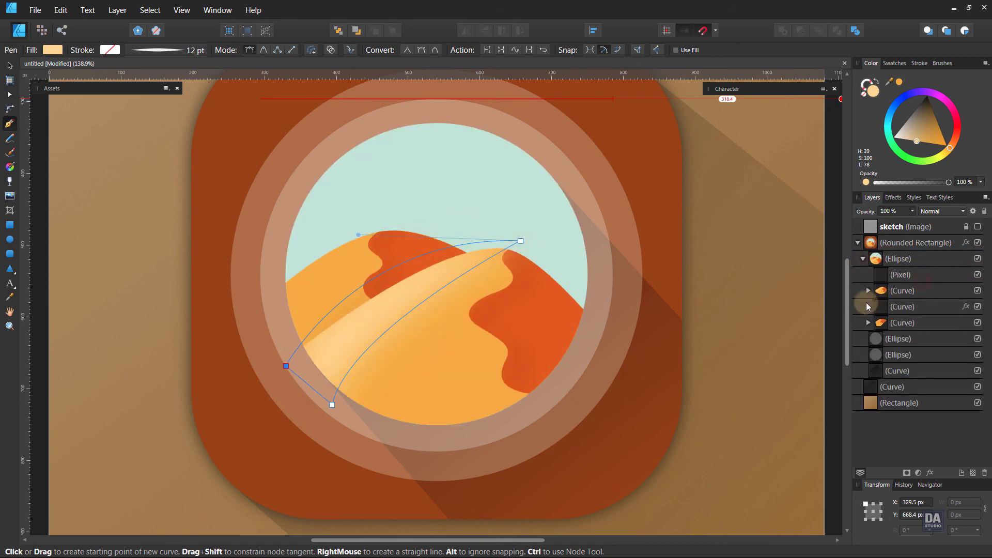
left_click(869, 291)
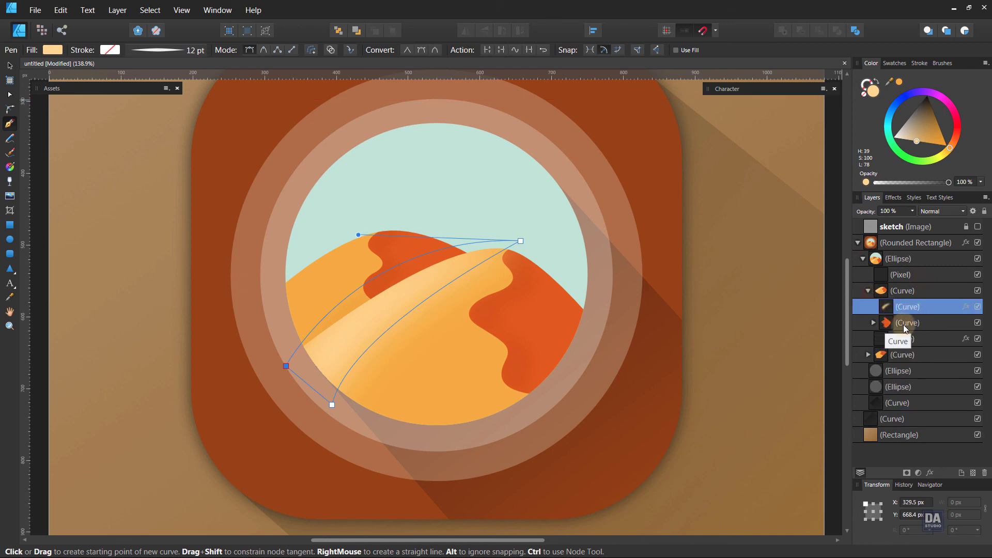
key("ctrl+bracketleft")
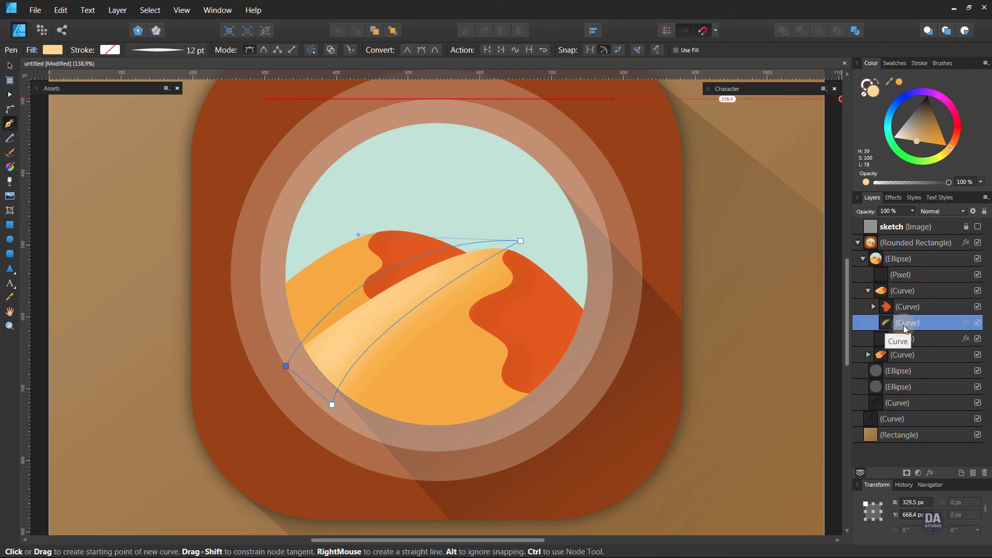
Duplicate the highlight, clip the copy inside the back dune, and place it beneath that dune's red-orange shaded side.
right_click(902, 323)
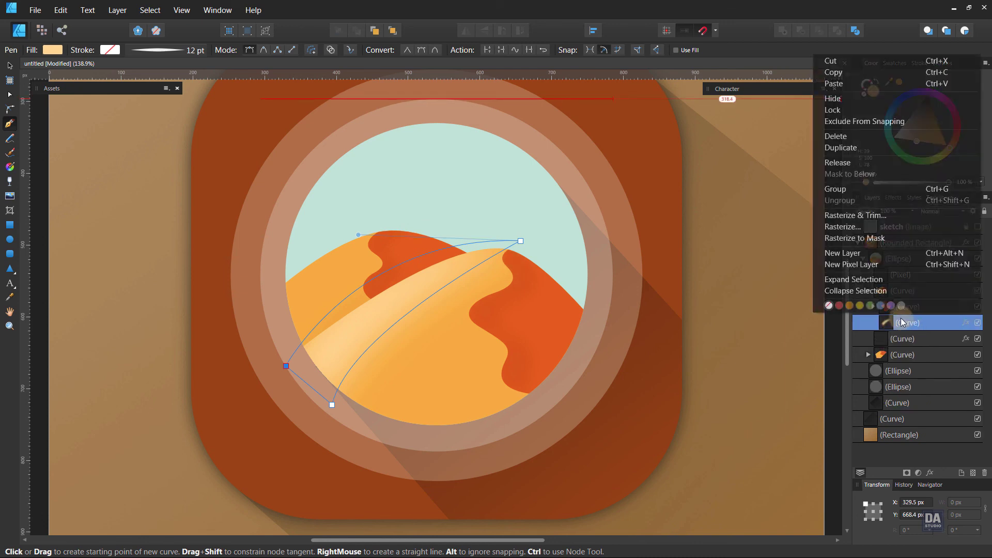
left_click(858, 148)
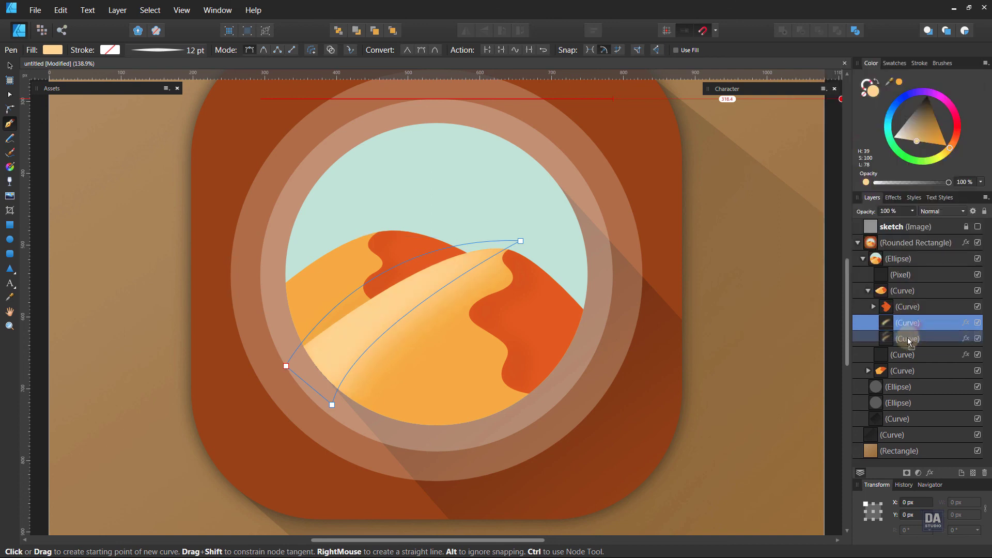
left_click_drag(909, 338, 895, 373)
left_click(869, 355)
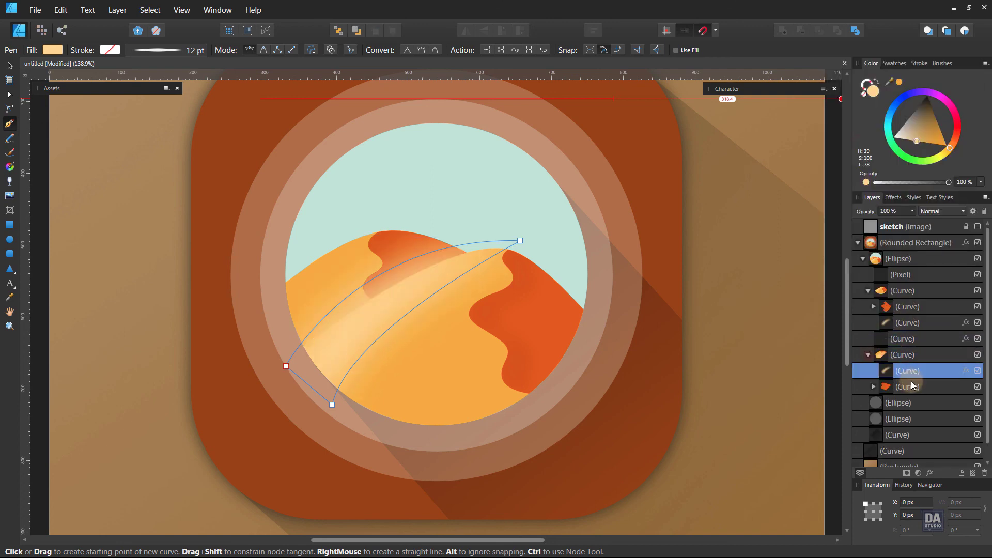
key("ctrl+bracketleft")
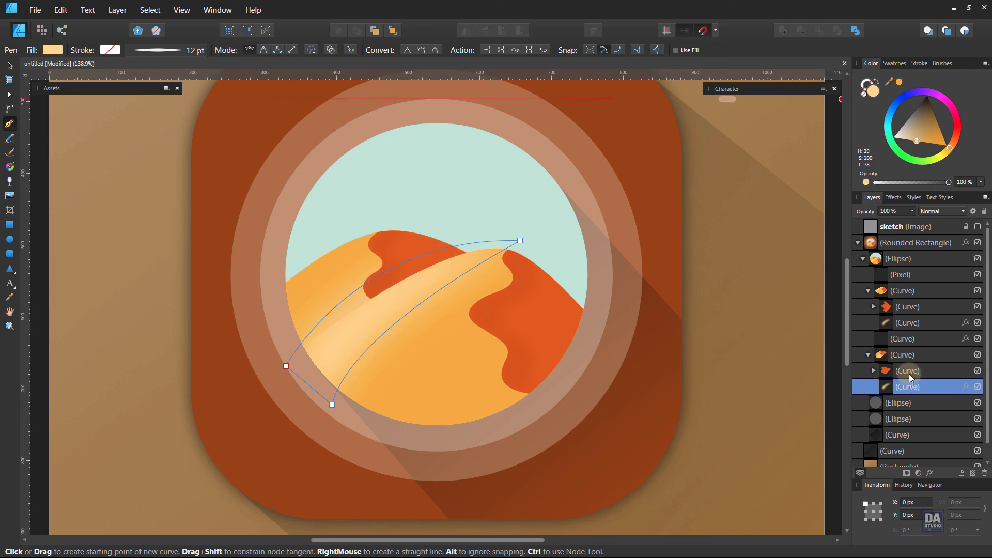
Reduce the opacity of both blurred dune highlights to 50%.
left_click(914, 322, "ctrl")
left_click(913, 211)
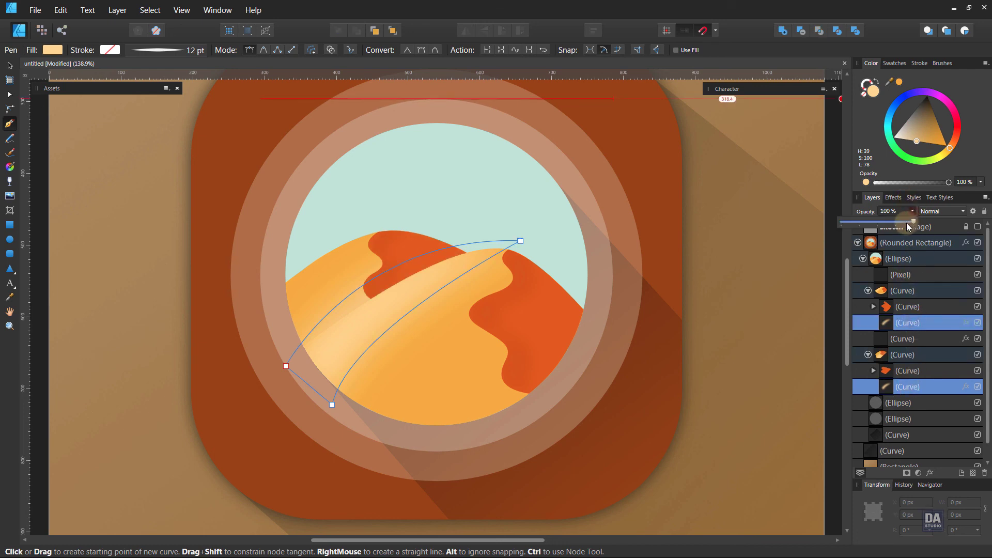
left_click_drag(897, 226, 879, 228)
left_click(809, 161)
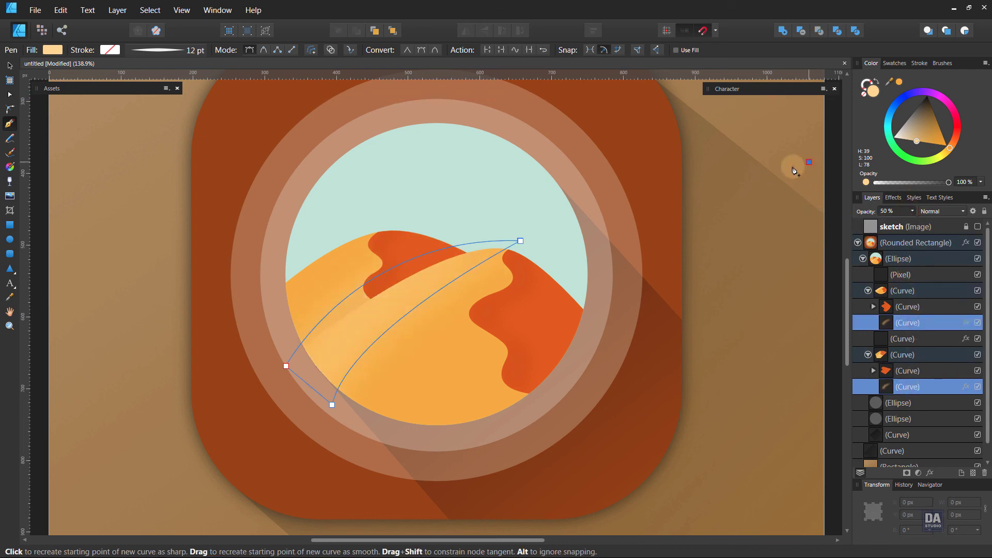
left_click(788, 136)
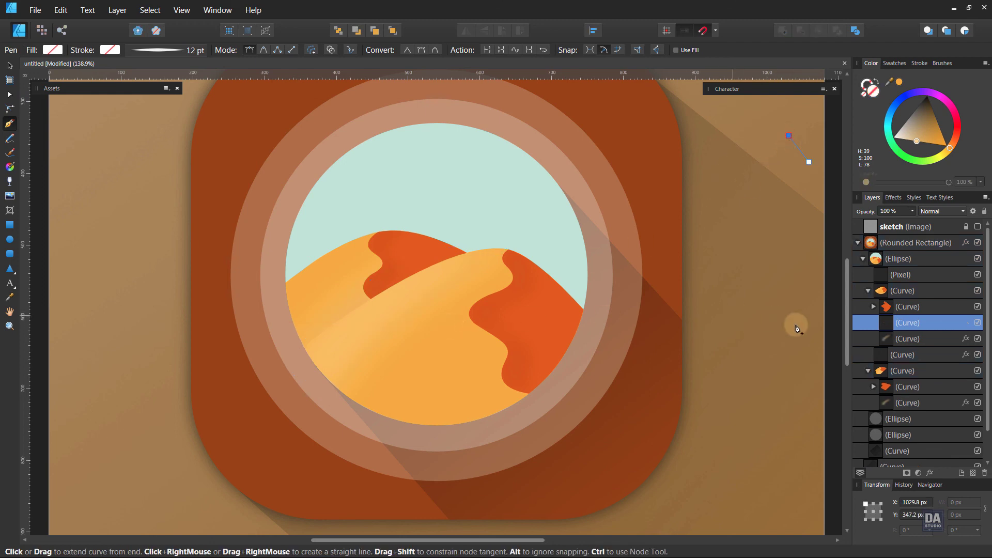
key("ctrl+z")
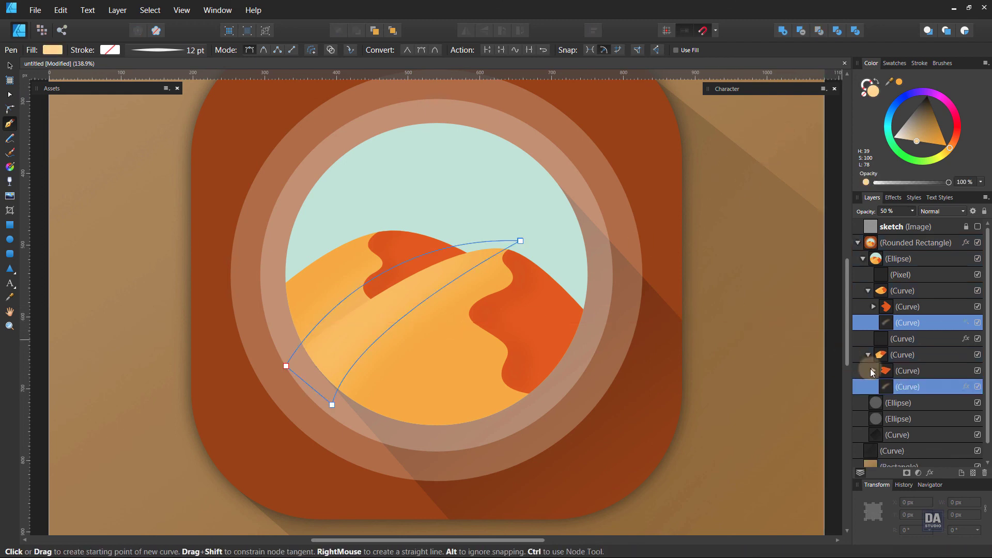
Move the back dune's highlight up and to the left, rotate it about 4.6° counterclockwise, and clear the selection.
left_click(892, 385)
key("v")
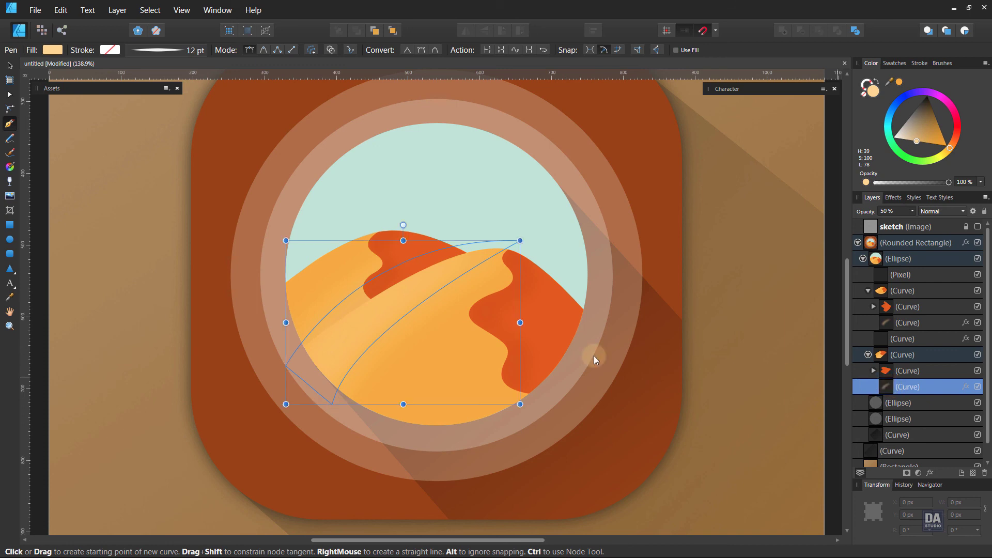
left_click_drag(414, 337, 367, 294)
left_click_drag(459, 356, 473, 345)
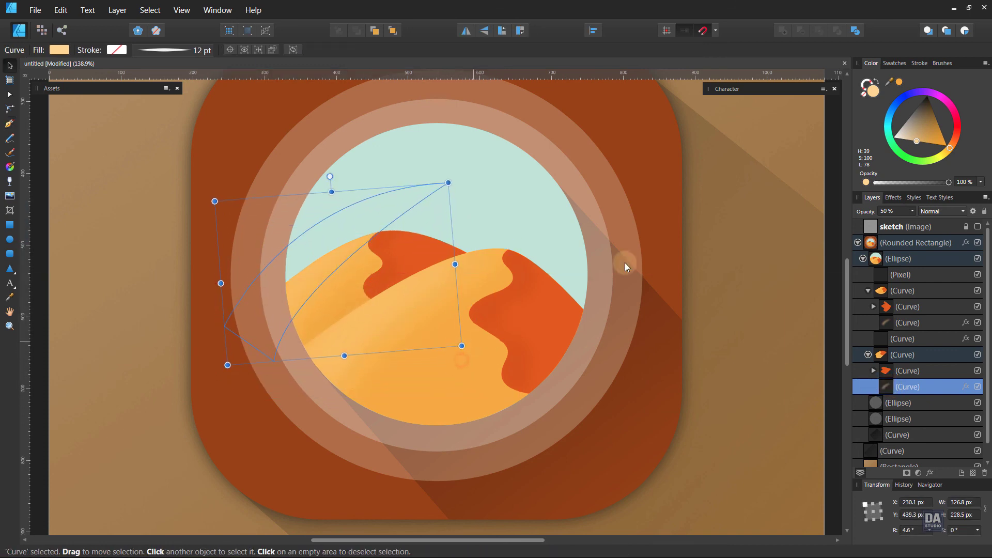
left_click(776, 154)
scroll(505, 316, "down", 5)
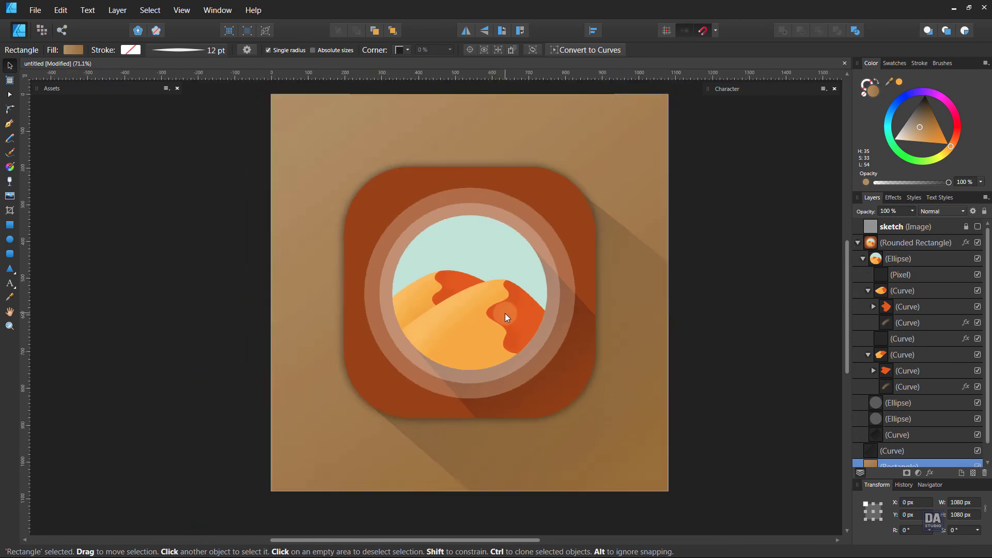
left_click(713, 253)
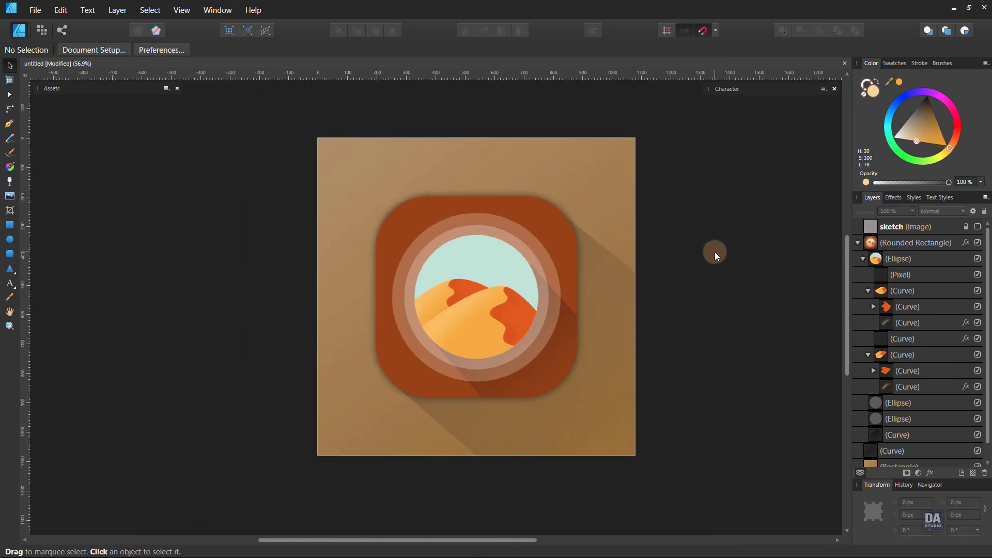